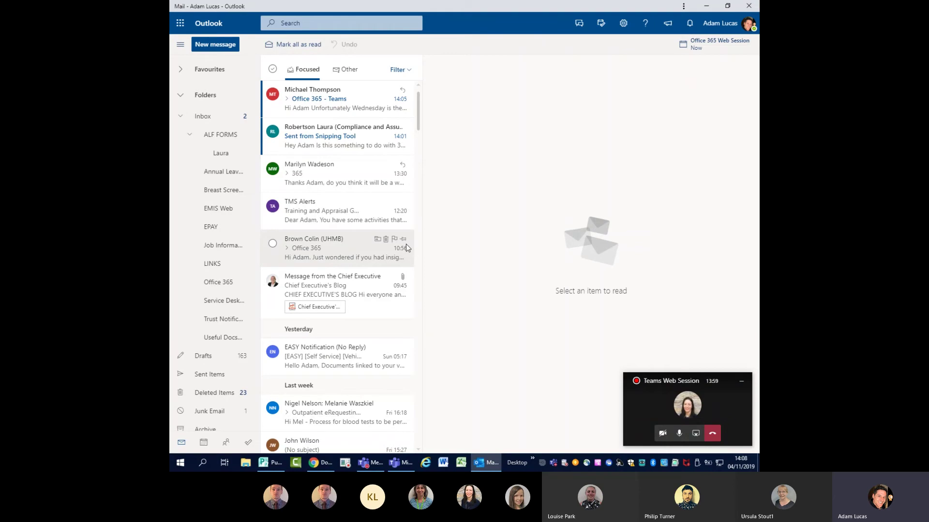
# - Try the rainbow, dark and red abstract themes, then settle on the dark navy theme
pyautogui.click(623, 25)
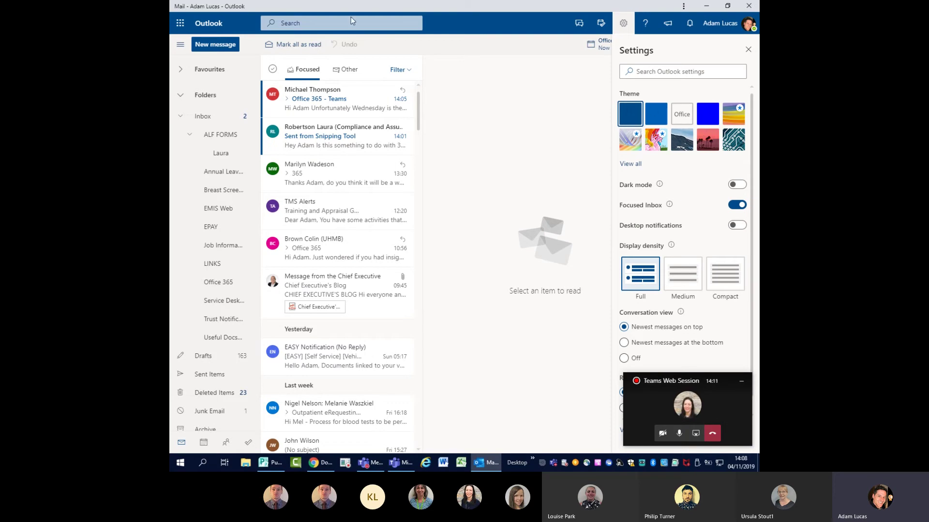
pyautogui.click(656, 150)
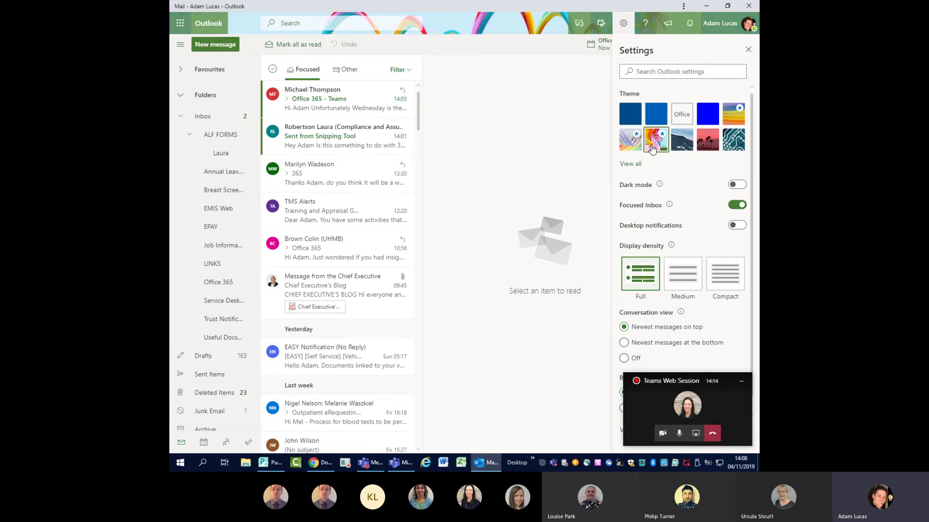
pyautogui.click(634, 164)
pyautogui.click(707, 192)
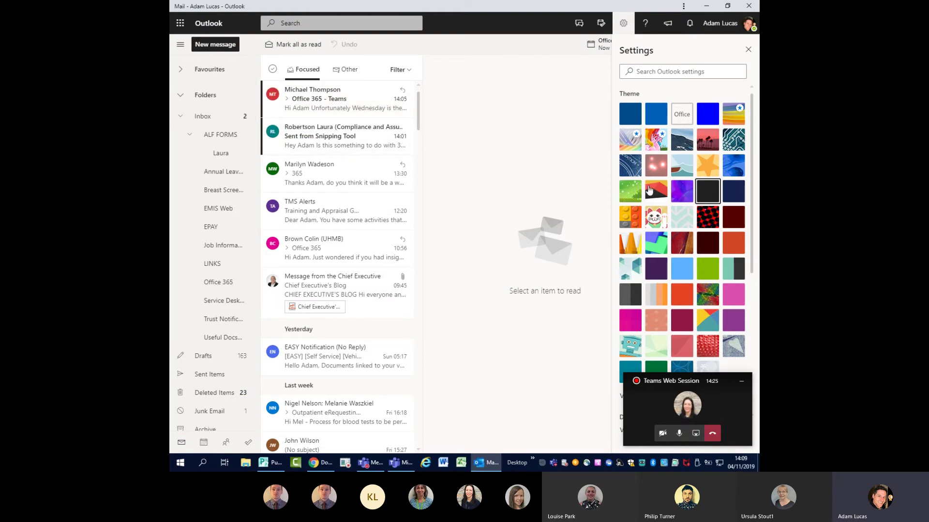
pyautogui.click(650, 190)
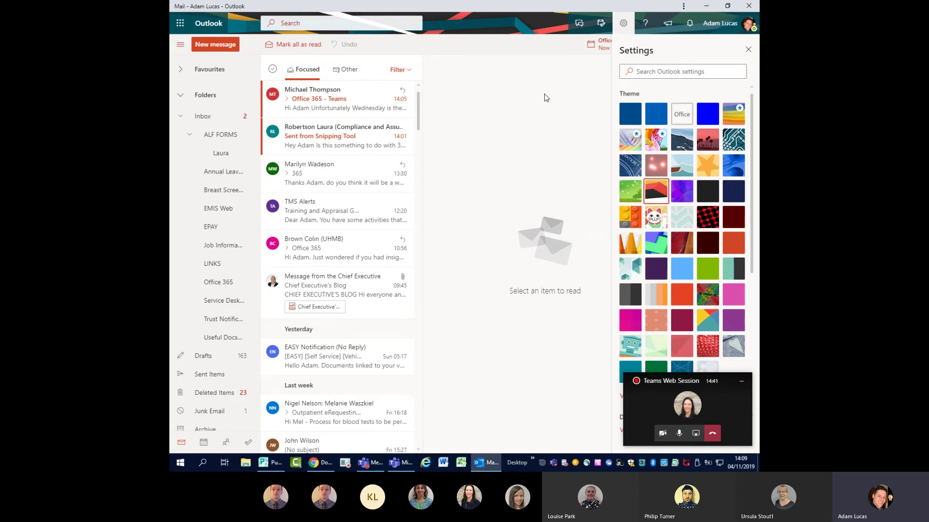
pyautogui.click(733, 191)
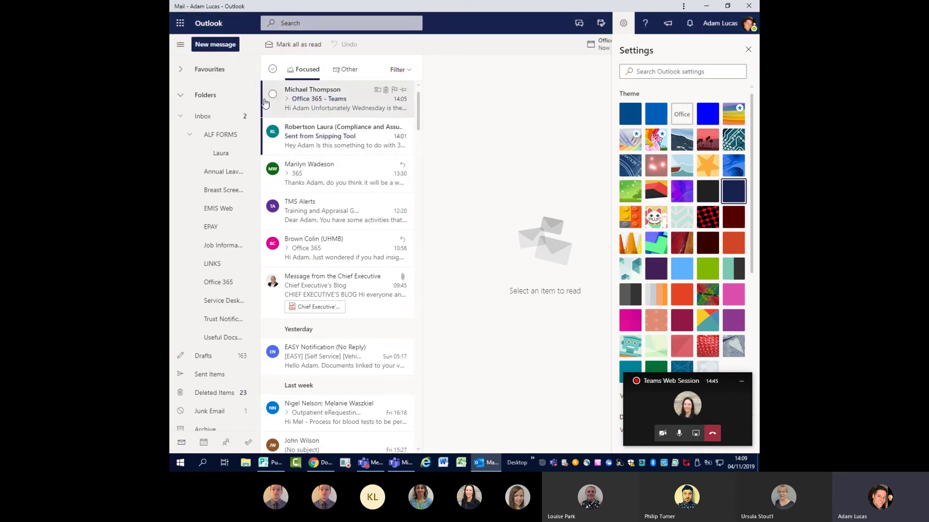
# - Collapse the theme choices to one row, then switch dark mode on and back off
pyautogui.scroll(-3, 663, 187)
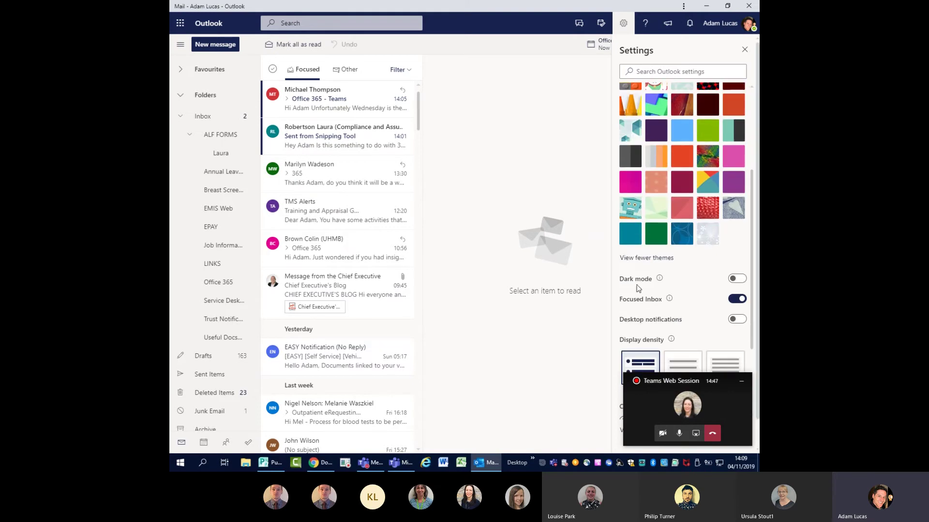
pyautogui.click(643, 259)
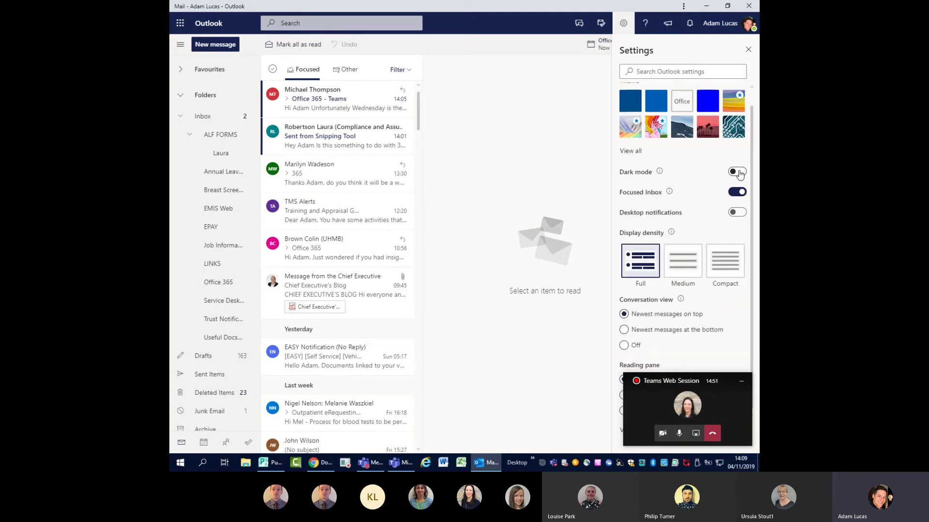
pyautogui.click(737, 172)
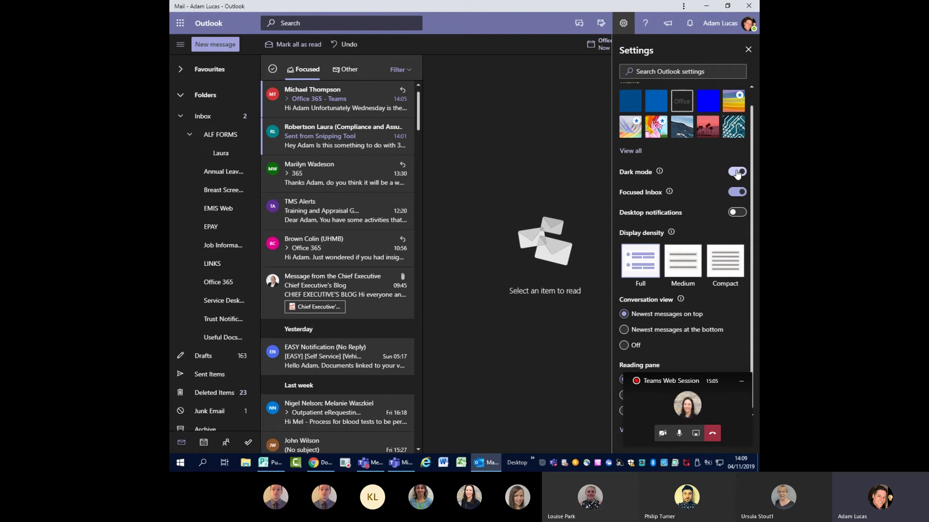
pyautogui.click(737, 172)
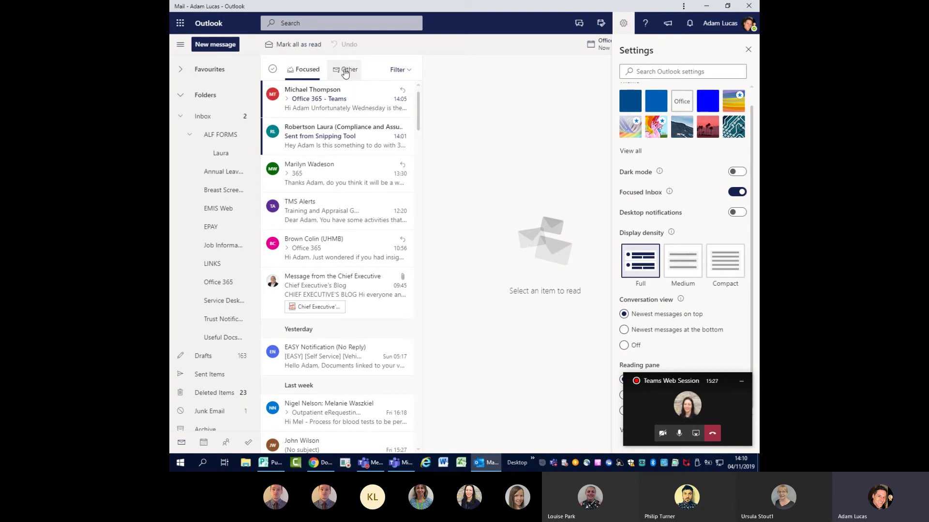
# - Switch to the Other inbox and read the first Microsoft Stream video-processing message
pyautogui.click(346, 71)
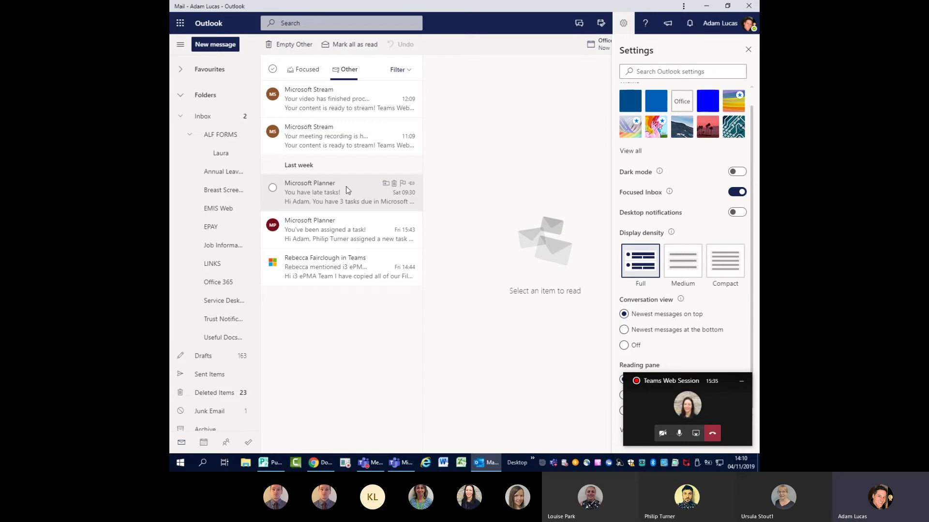
pyautogui.click(329, 102)
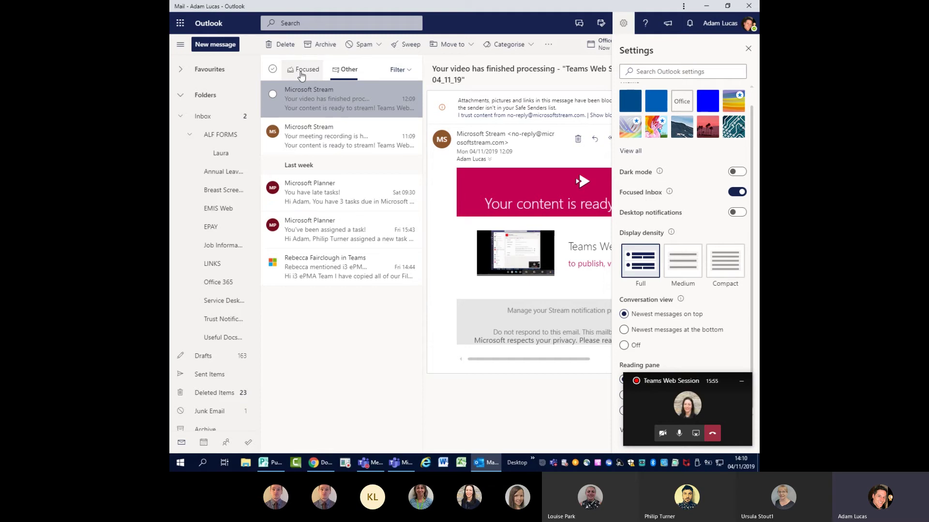
pyautogui.hotkey('ctrl', 'a')
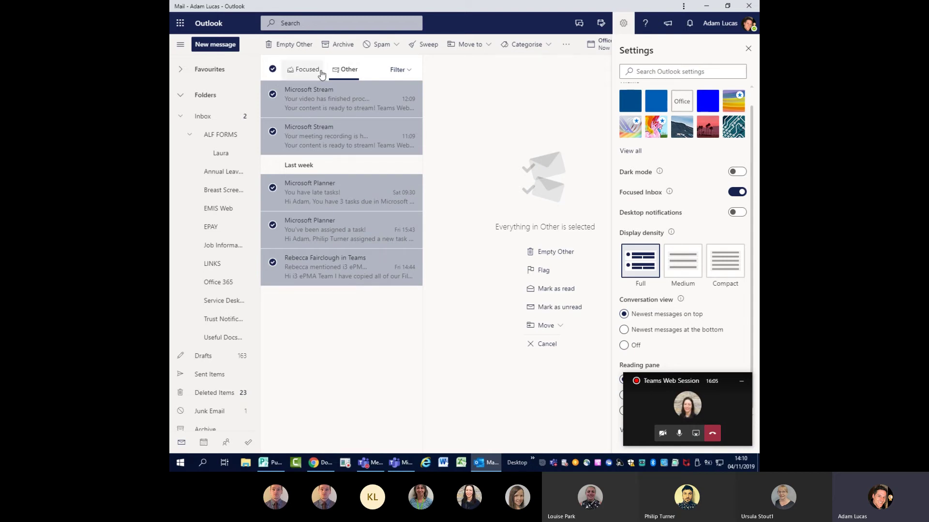
pyautogui.click(332, 97)
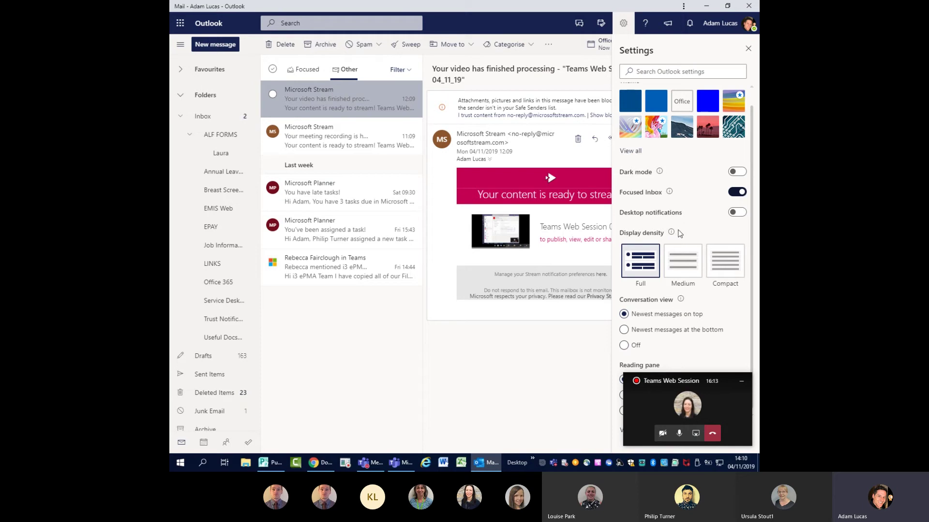
pyautogui.moveTo(661, 393); pyautogui.dragTo(759, 392)
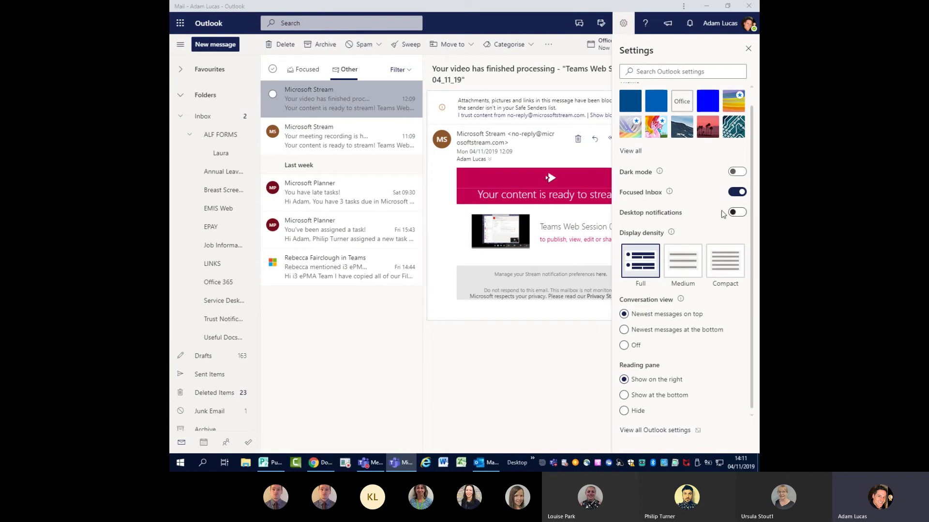
# - Return to the Focused inbox, try Compact and Medium density, and settle on Full
pyautogui.click(739, 214)
pyautogui.click(318, 75)
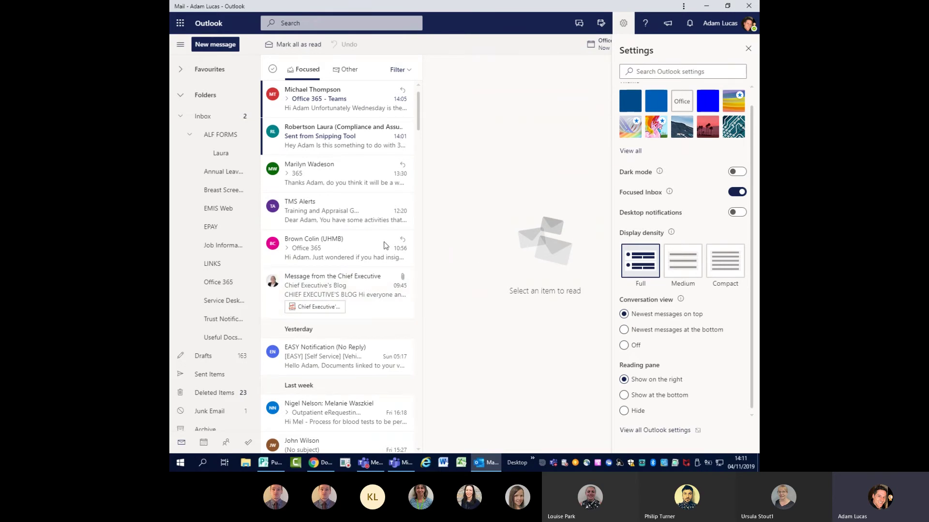
pyautogui.click(725, 261)
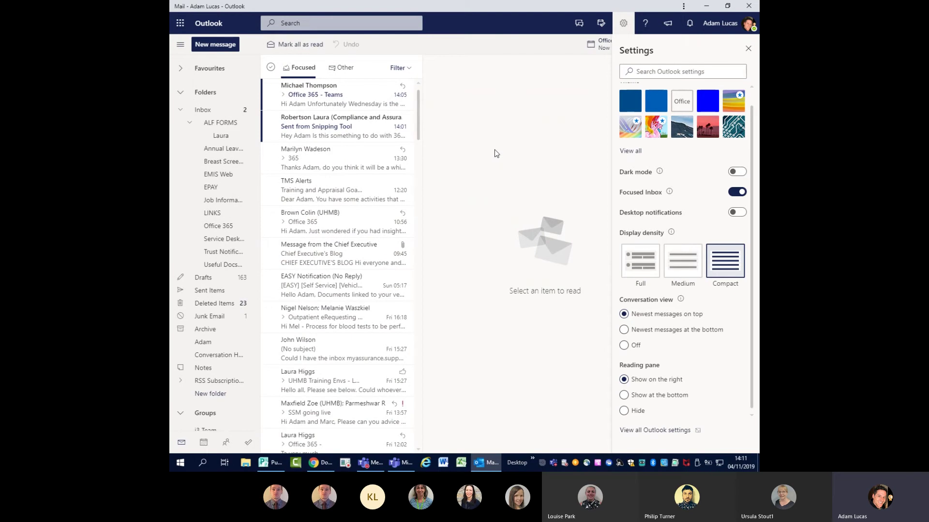
pyautogui.moveTo(423, 177)
pyautogui.mouseDown()
pyautogui.moveTo(487, 175)
pyautogui.moveTo(423, 170)
pyautogui.mouseUp()
pyautogui.click(674, 258)
pyautogui.click(647, 270)
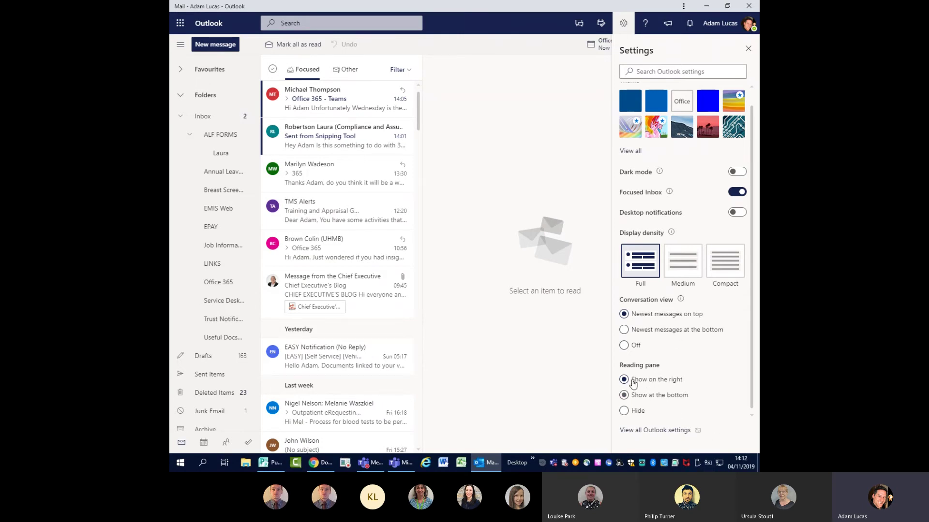
# - Move the reading pane to the bottom and back to the right, then close Settings
pyautogui.click(649, 387)
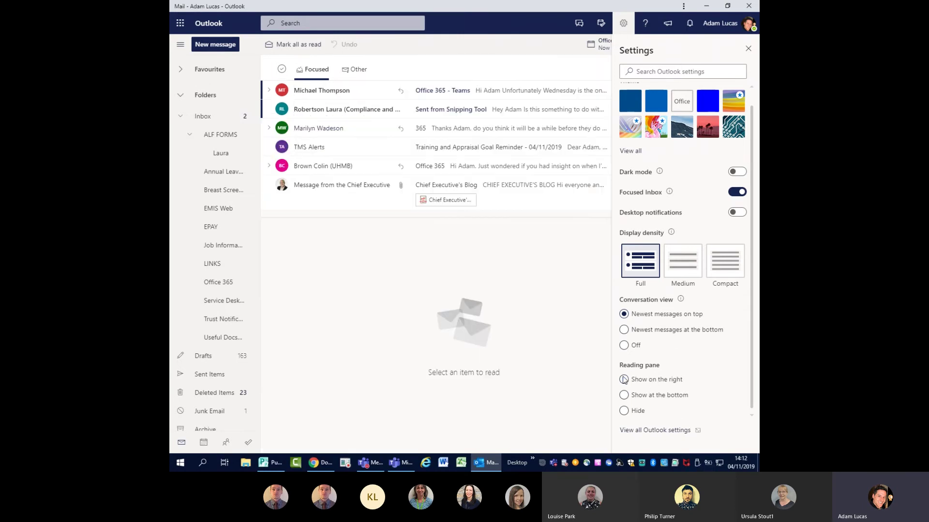
pyautogui.click(652, 381)
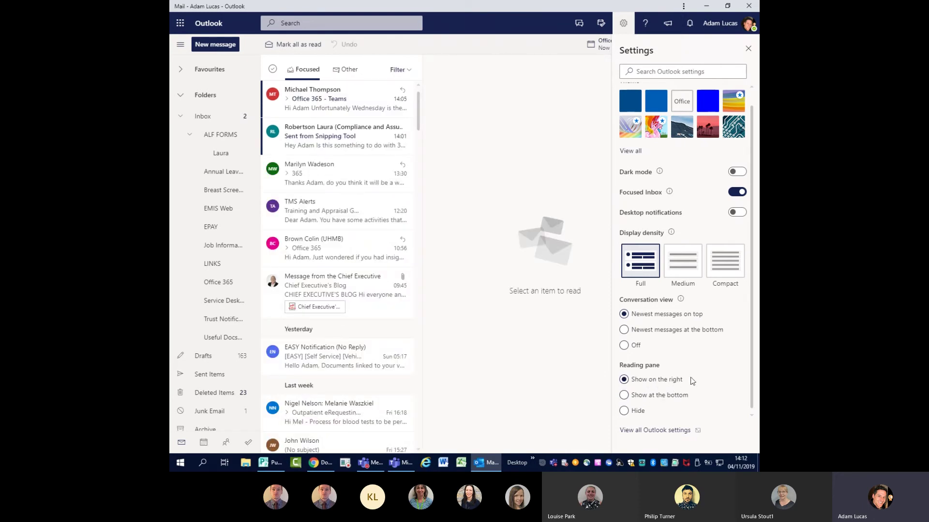
pyautogui.click(748, 50)
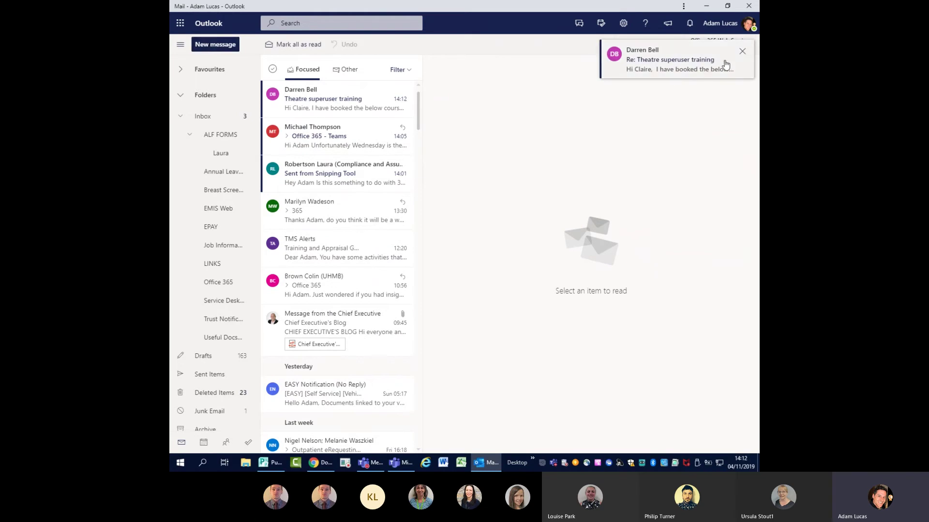
# - Pop a new email out to a separate window, close it, and start a fresh message
pyautogui.click(208, 45)
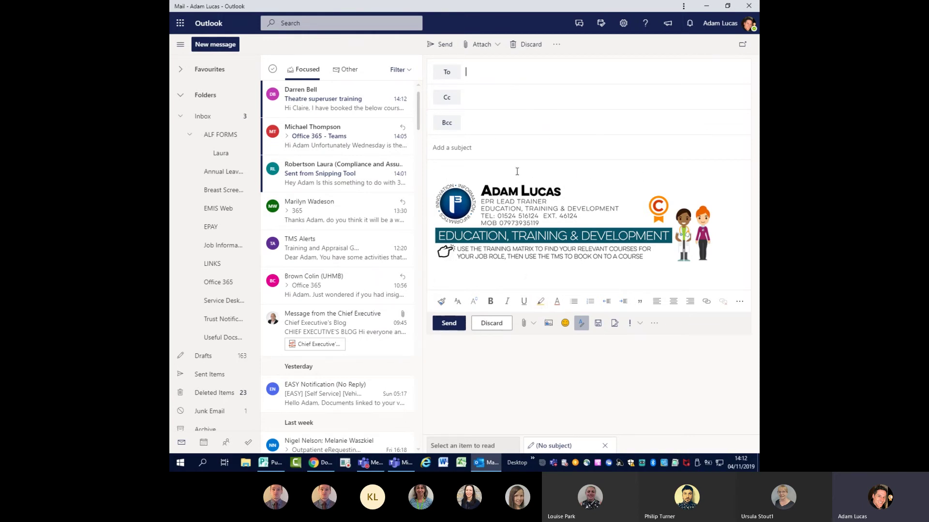
pyautogui.click(742, 45)
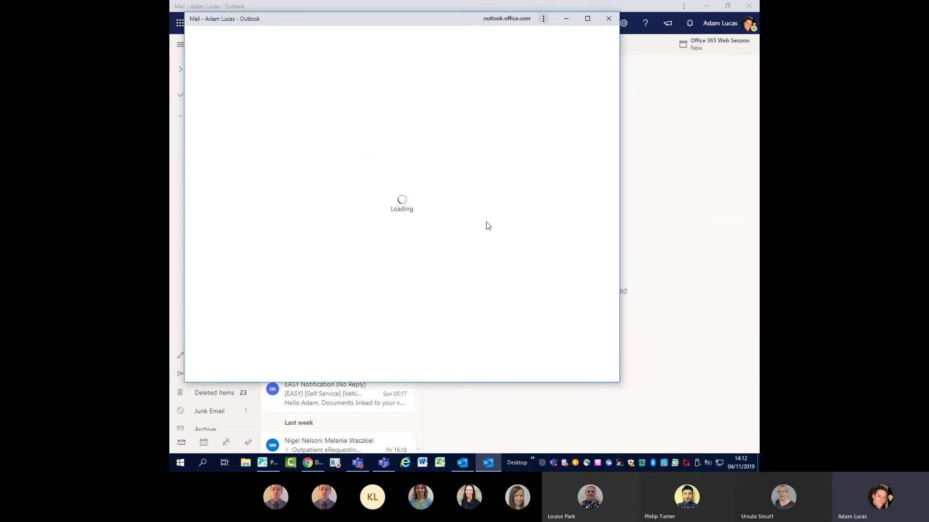
pyautogui.moveTo(389, 16); pyautogui.dragTo(475, 73)
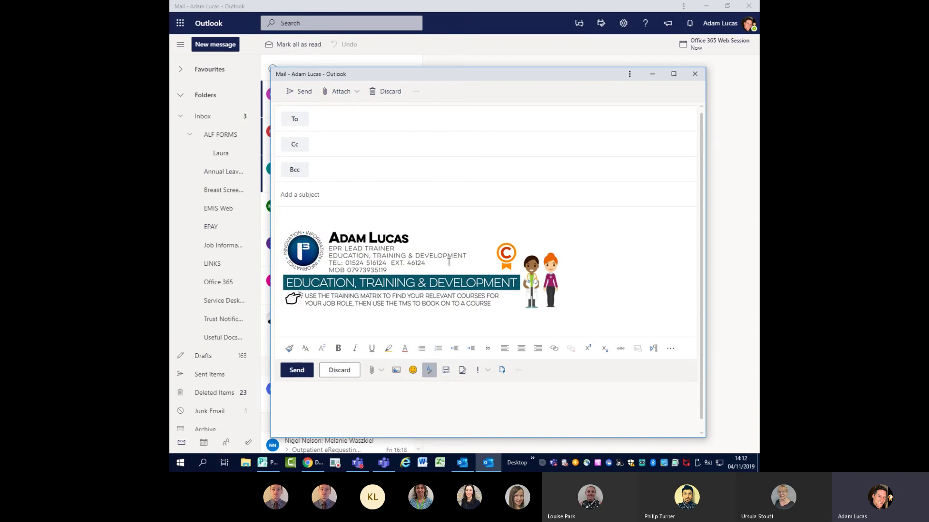
pyautogui.moveTo(417, 75)
pyautogui.mouseDown()
pyautogui.moveTo(625, 89)
pyautogui.moveTo(561, 80)
pyautogui.moveTo(370, 103)
pyautogui.moveTo(701, 100)
pyautogui.moveTo(427, 76)
pyautogui.mouseUp()
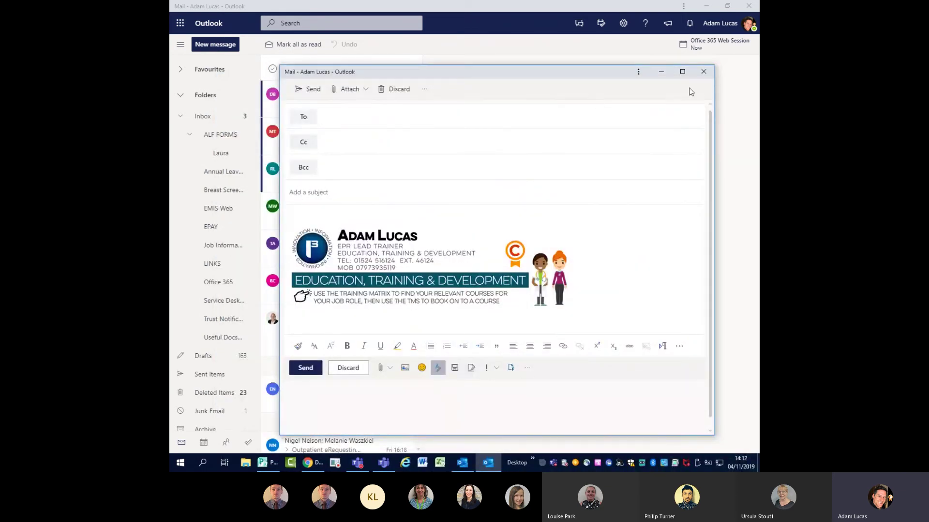
pyautogui.click(702, 74)
pyautogui.click(207, 46)
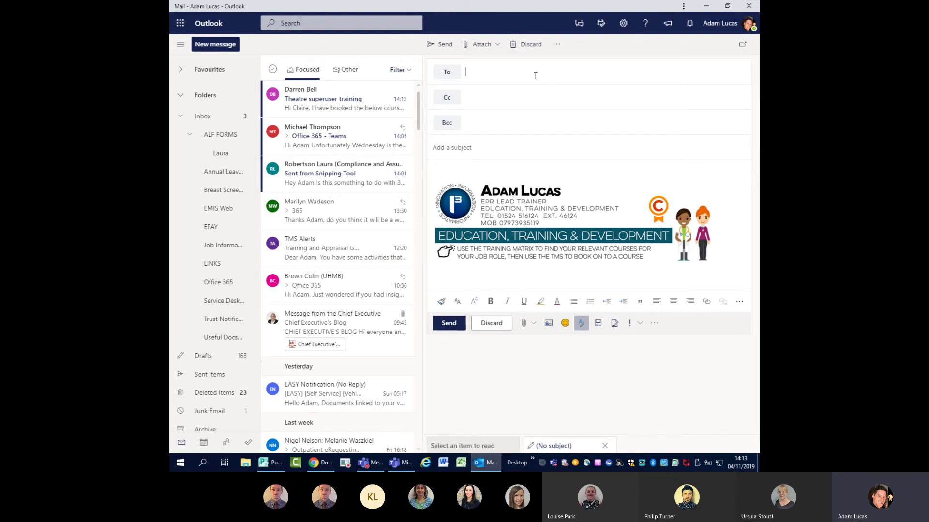
# - Search the To field for the colleague's name, try the directory search, then add the matching contact
pyautogui.write('phil')
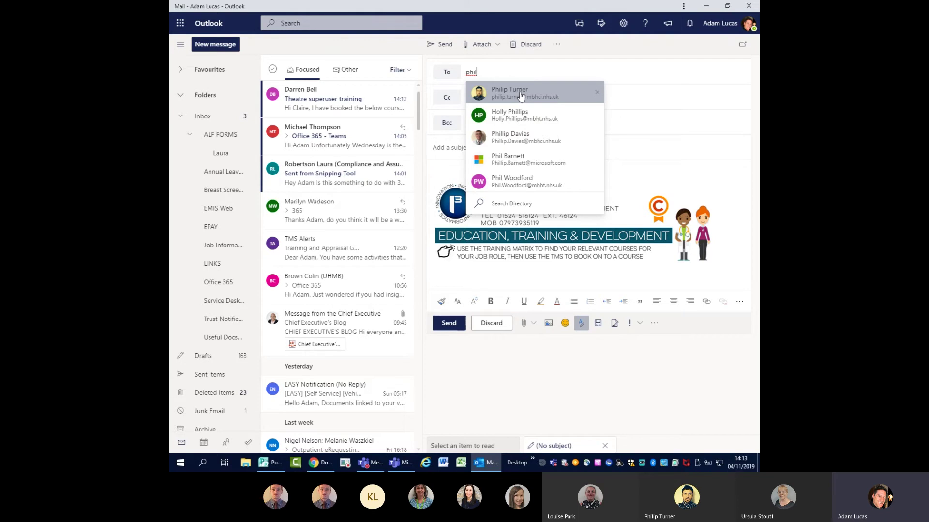
pyautogui.write('jon')
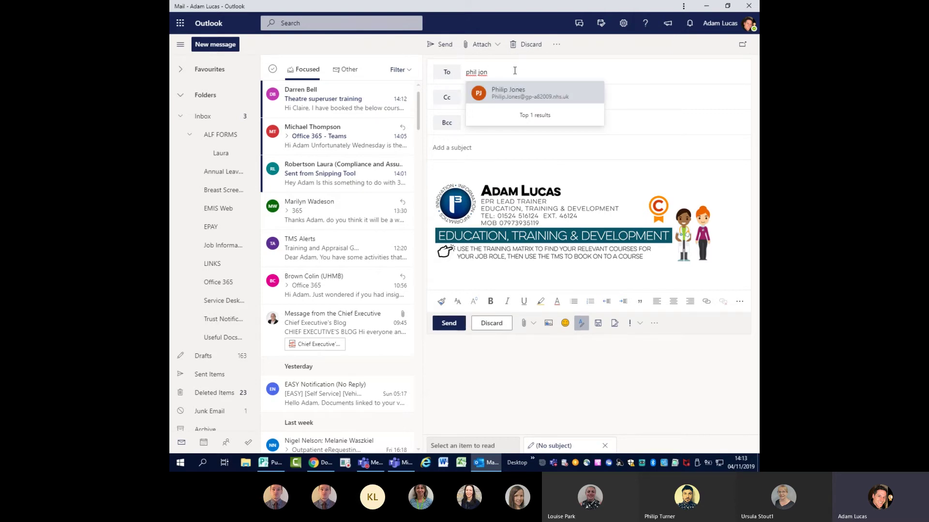
pyautogui.press('BackSpace')
pyautogui.press('BackSpace')
pyautogui.press('BackSpace')
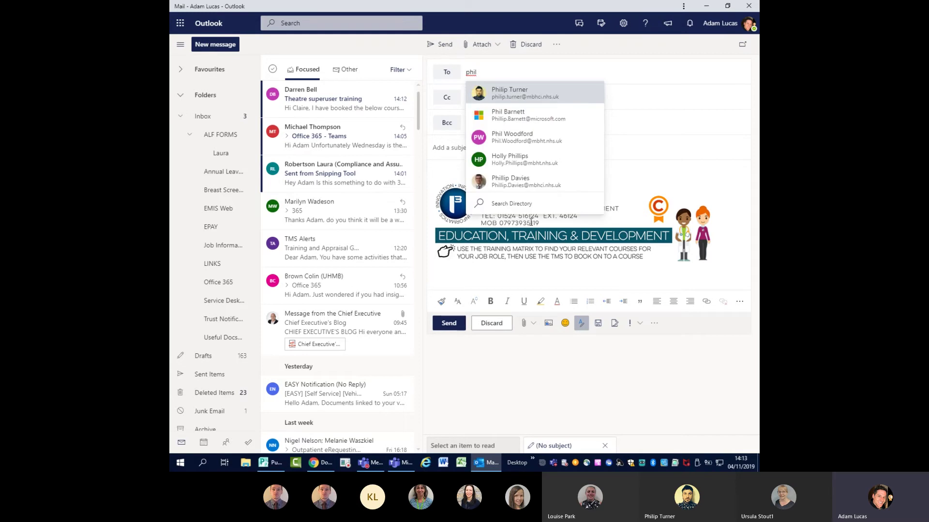
pyautogui.click(514, 207)
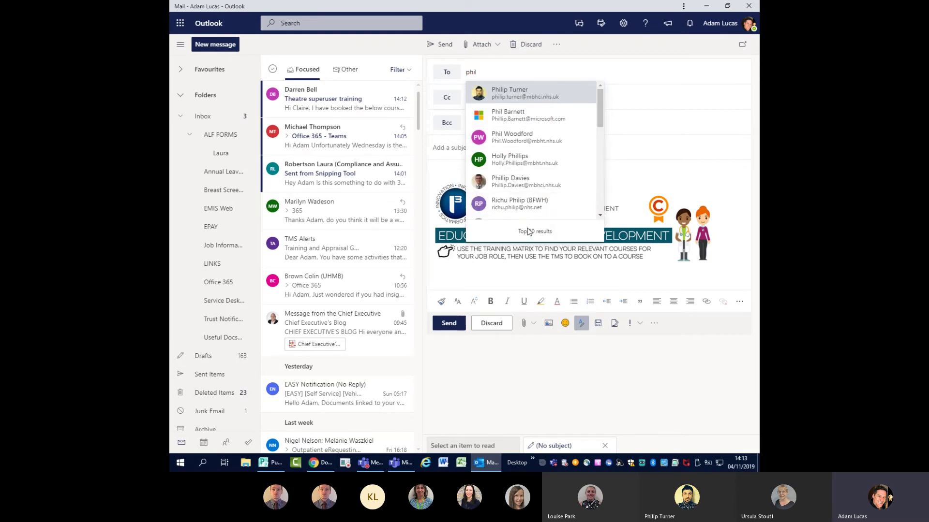
pyautogui.scroll(-4, 546, 199)
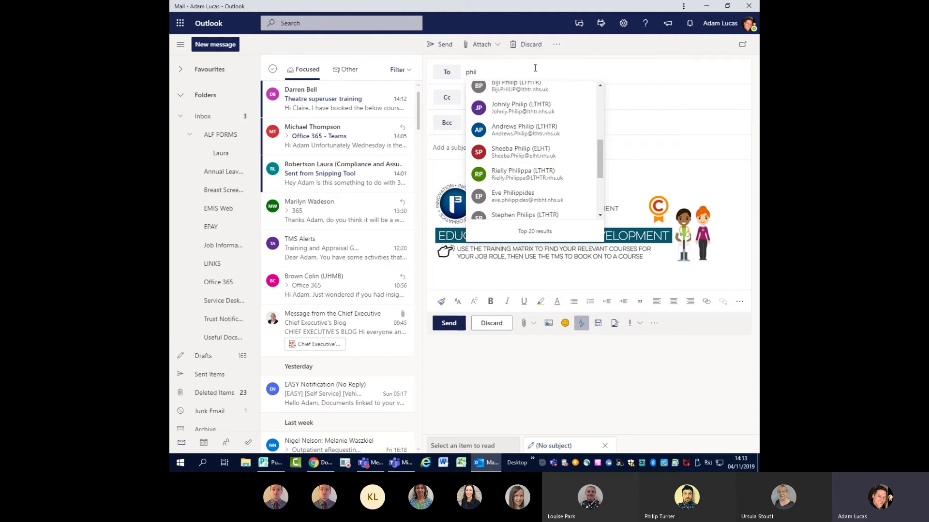
pyautogui.doubleClick(469, 73)
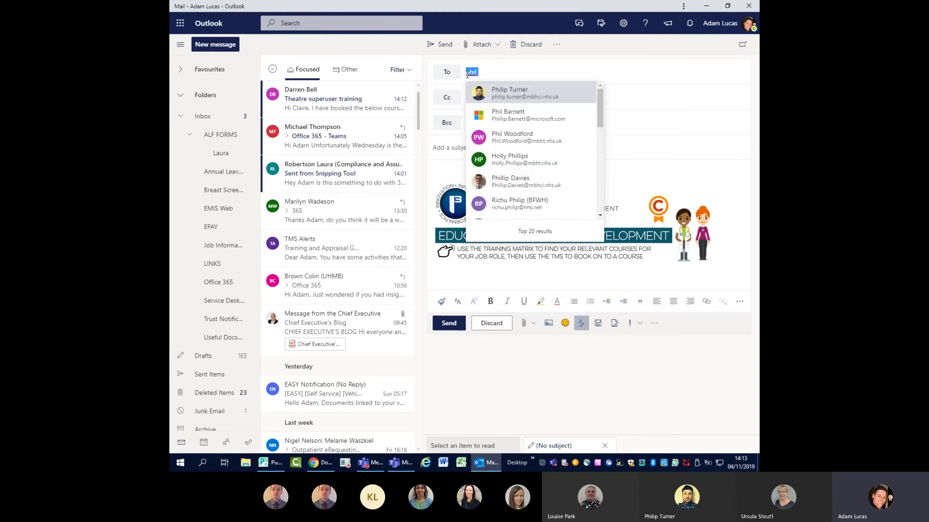
pyautogui.press('BackSpace')
pyautogui.write('p')
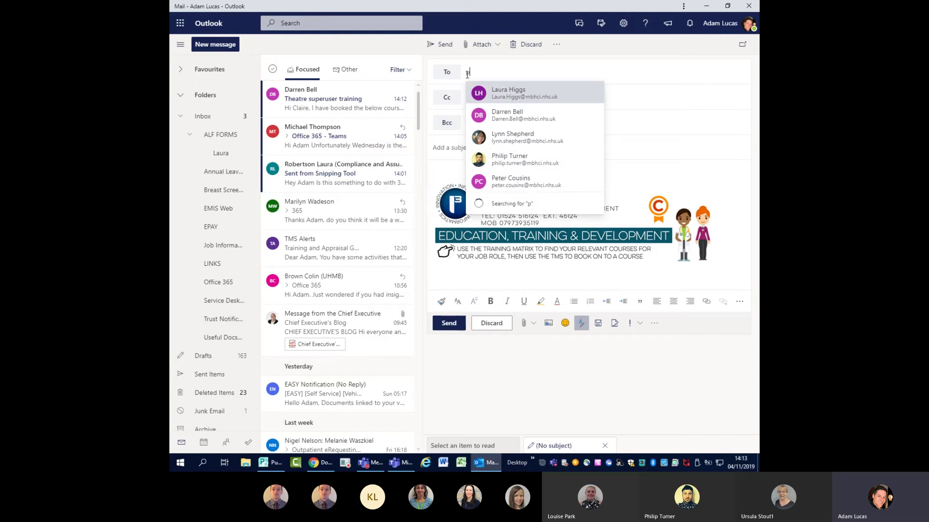
pyautogui.write('hil')
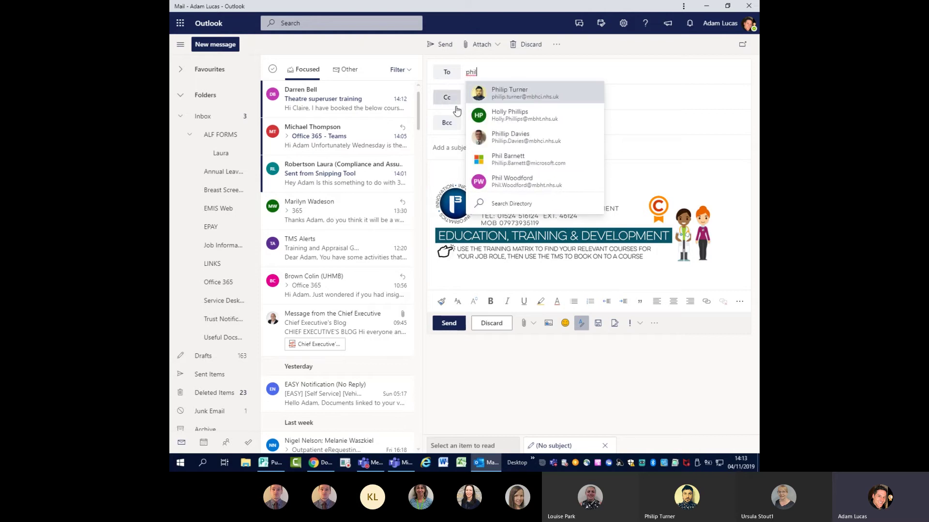
pyautogui.click(511, 93)
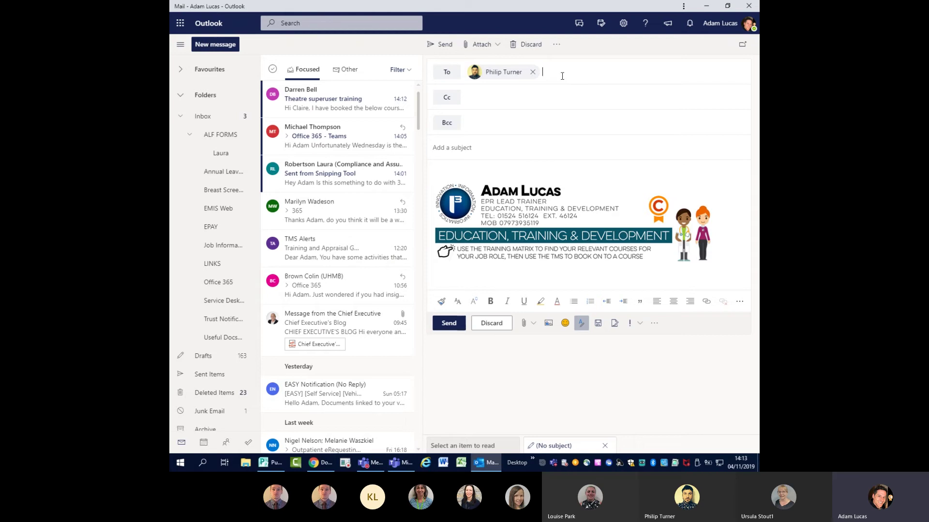
pyautogui.write('edu')
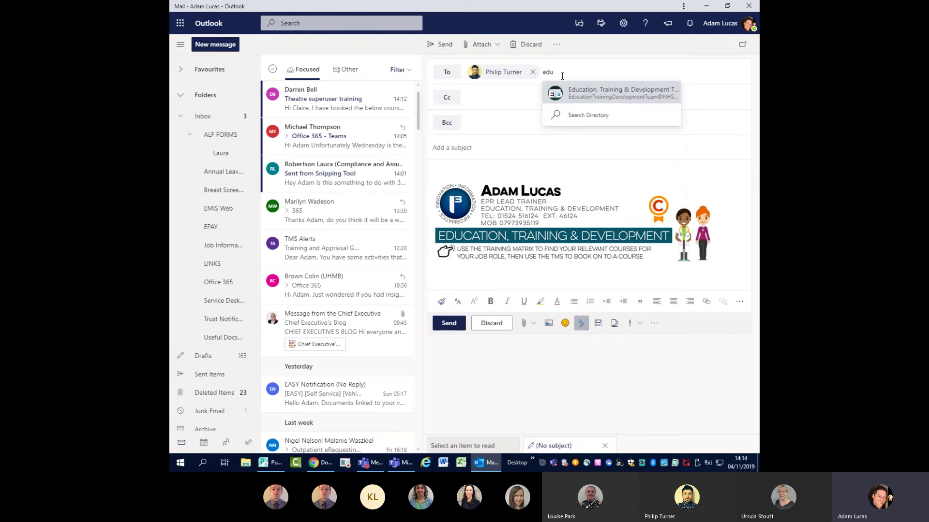
pyautogui.click(597, 93)
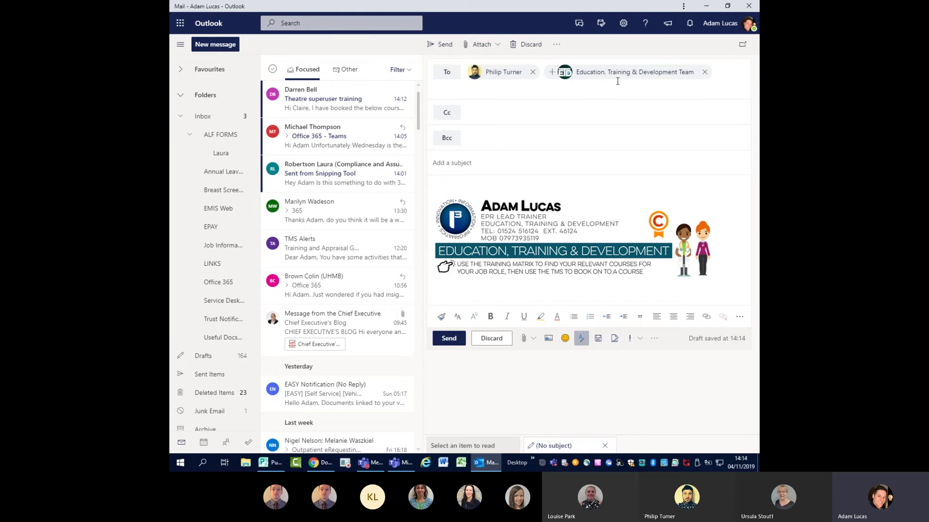
pyautogui.click(705, 73)
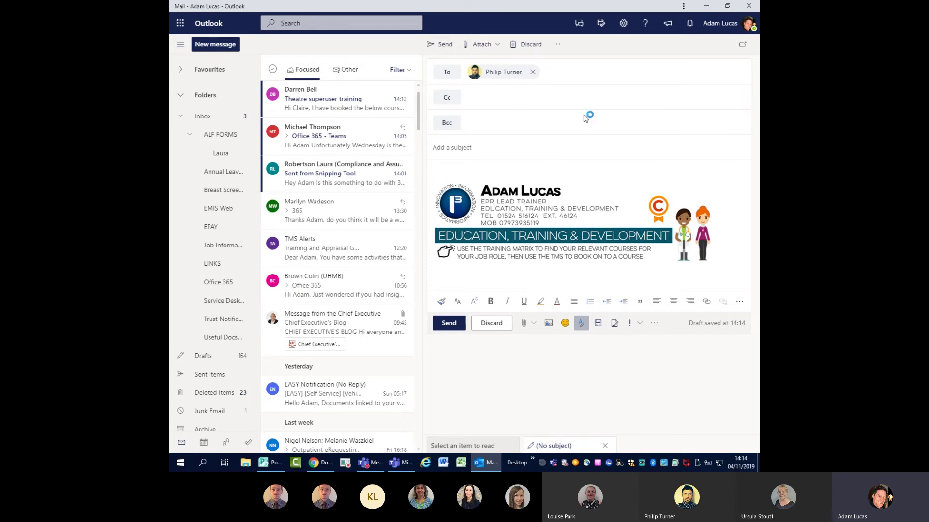
pyautogui.click(489, 151)
# - Enter 'Test' as the subject and place the cursor in the message body
pyautogui.write('Test')
pyautogui.click(457, 170)
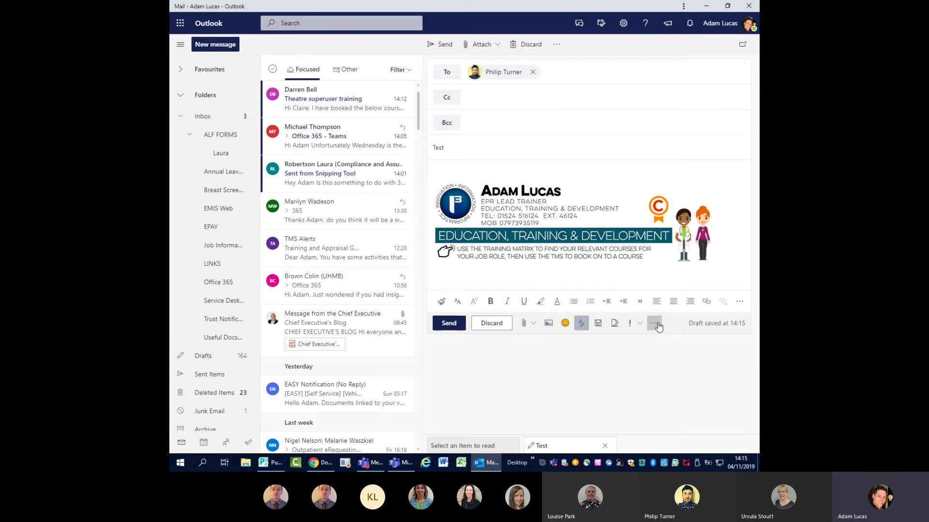
pyautogui.click(654, 324)
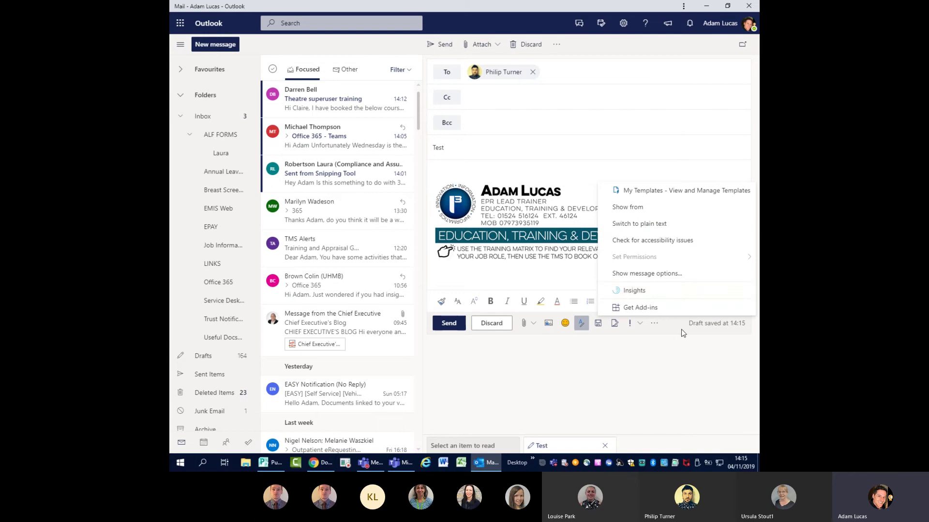
pyautogui.click(682, 332)
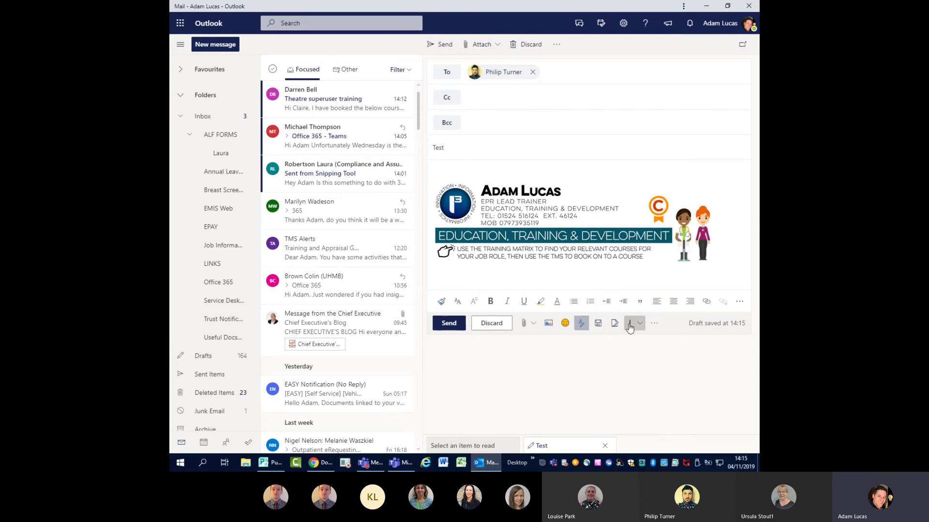
# - Replace the signature banner with the Signature 1, TA Signature and Online Evaluation templates
pyautogui.click(654, 324)
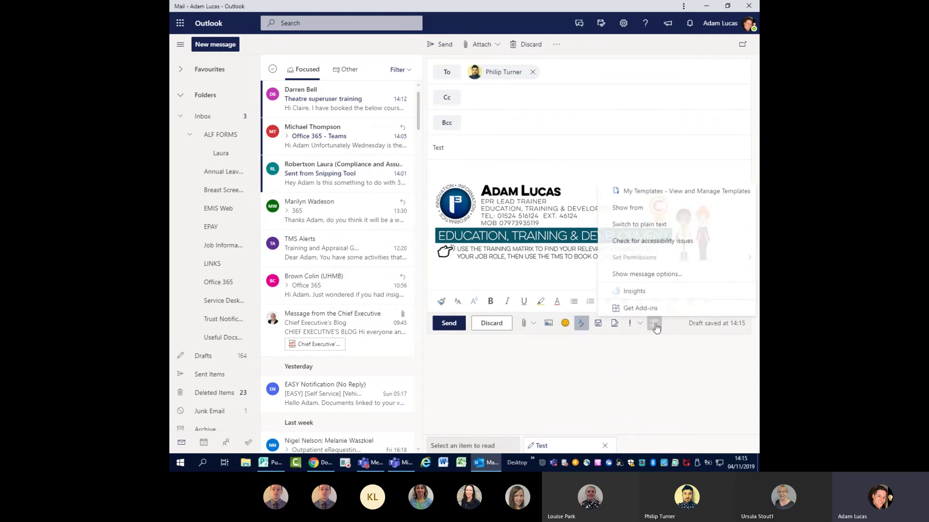
pyautogui.click(667, 194)
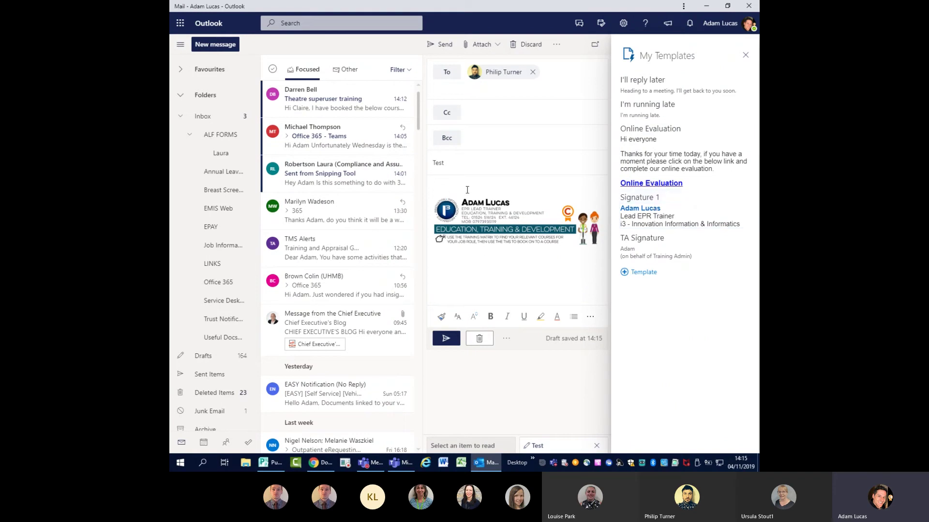
pyautogui.click(484, 217)
pyautogui.press('Delete')
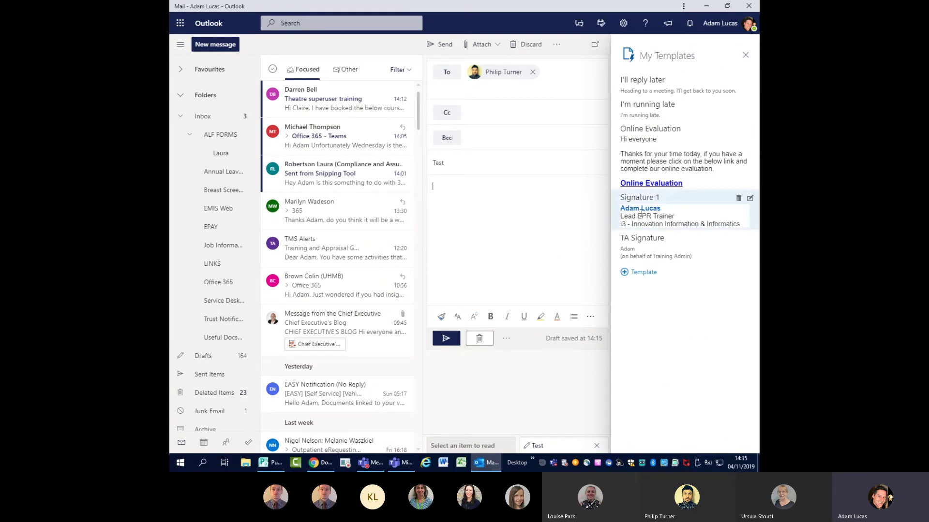
pyautogui.click(639, 202)
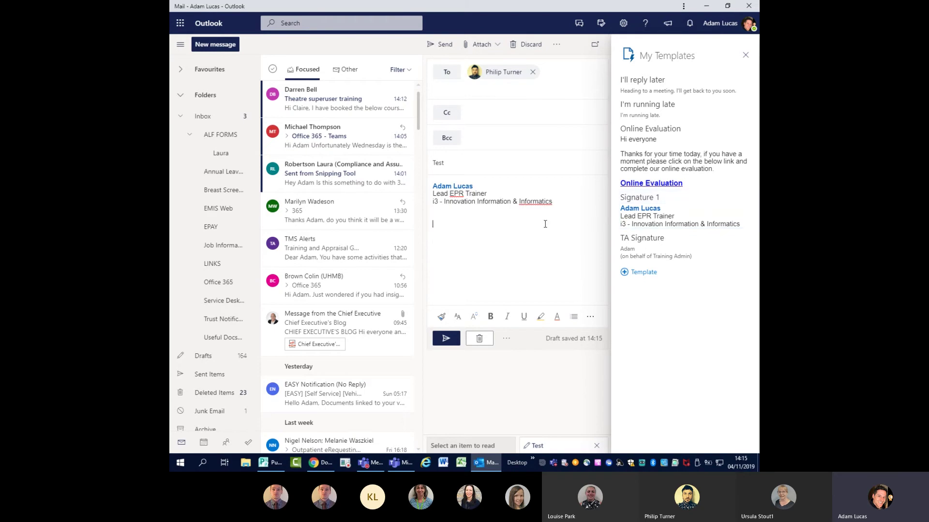
pyautogui.click(653, 245)
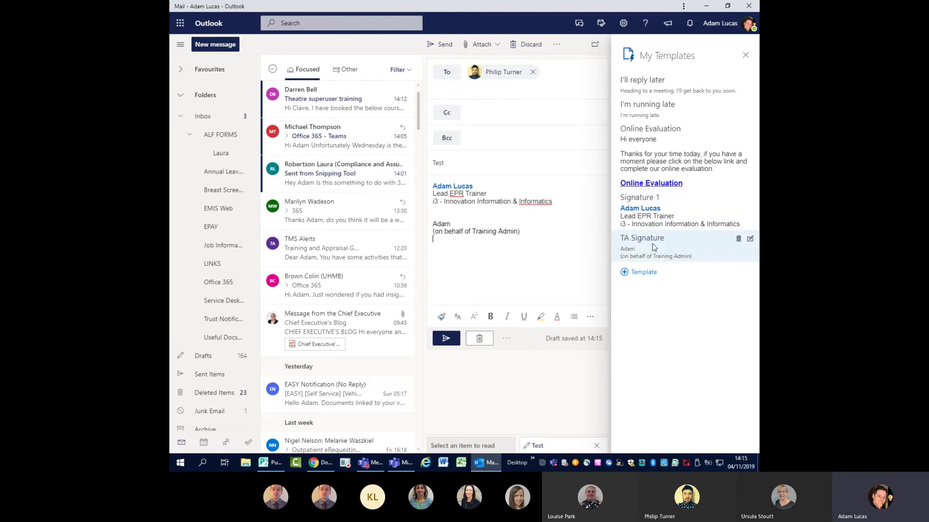
pyautogui.click(656, 164)
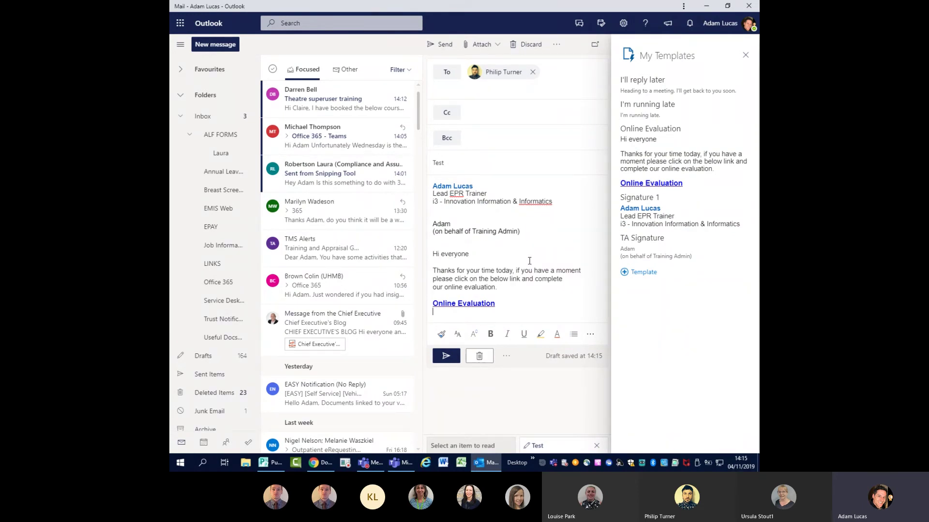
# - Create and save a new template named 'Title' with the content 'content in here'
pyautogui.click(625, 274)
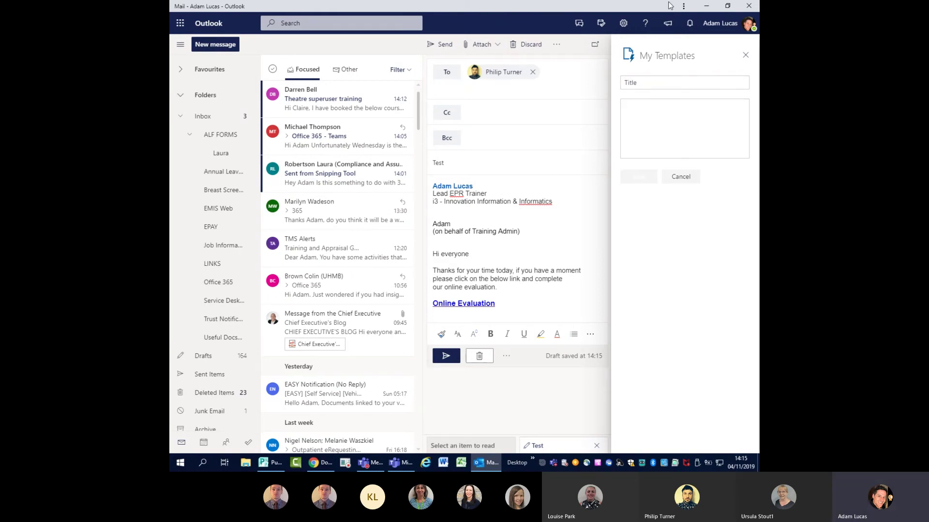
pyautogui.click(685, 141)
pyautogui.write('content in here')
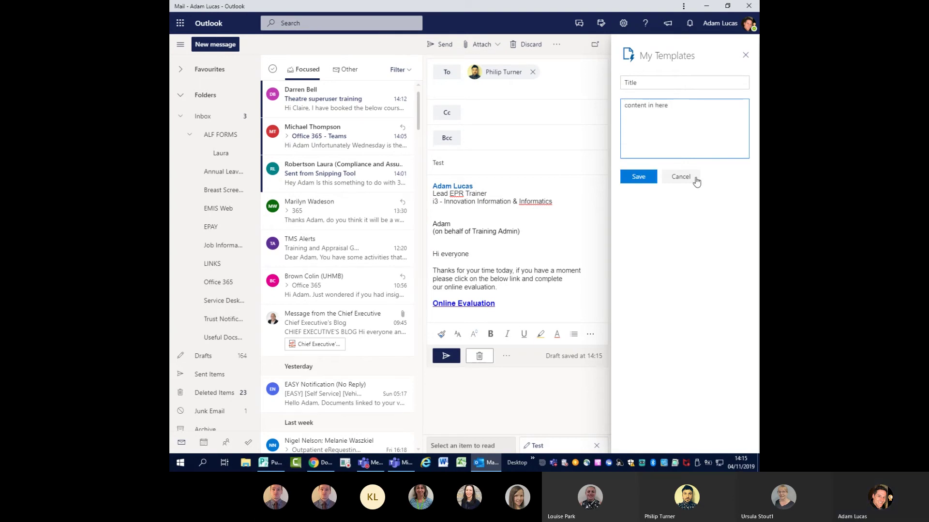
pyautogui.click(647, 178)
# - Insert the Title template into the body, then delete all body text
pyautogui.click(648, 276)
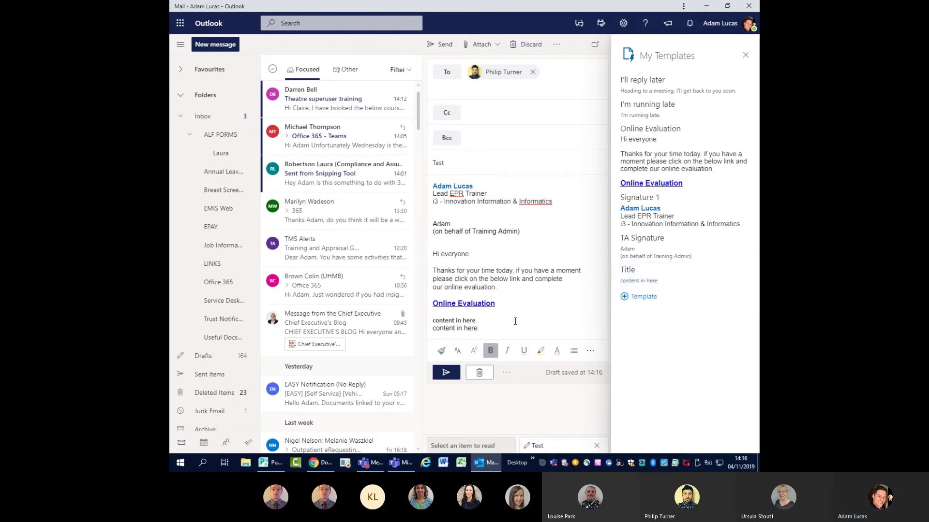
pyautogui.moveTo(515, 321); pyautogui.dragTo(433, 183)
pyautogui.press('Delete')
pyautogui.tripleClick(432, 188)
pyautogui.press('Delete')
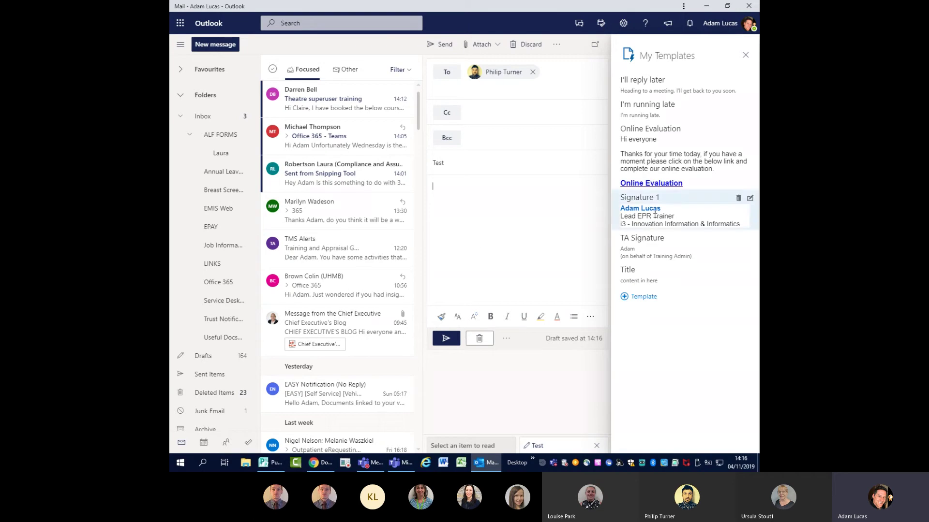
# - Insert the Online Evaluation template, type 'asdkajshdkasjhd' below it, and delete the Title template
pyautogui.click(677, 155)
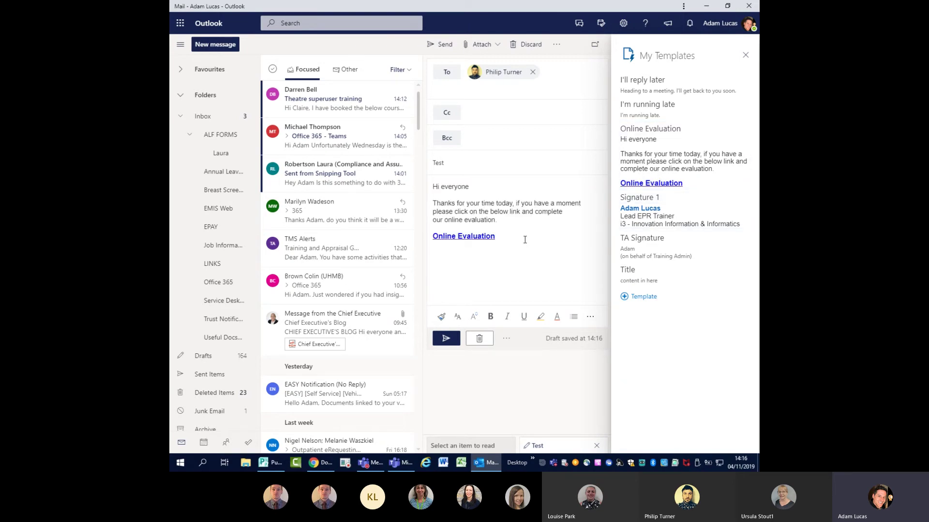
pyautogui.write('asdkajshdkasjhd')
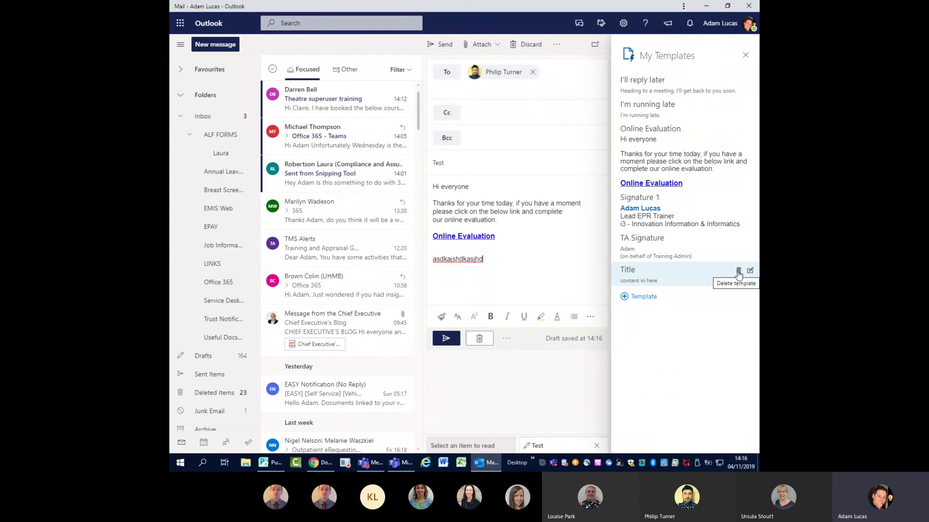
pyautogui.click(738, 274)
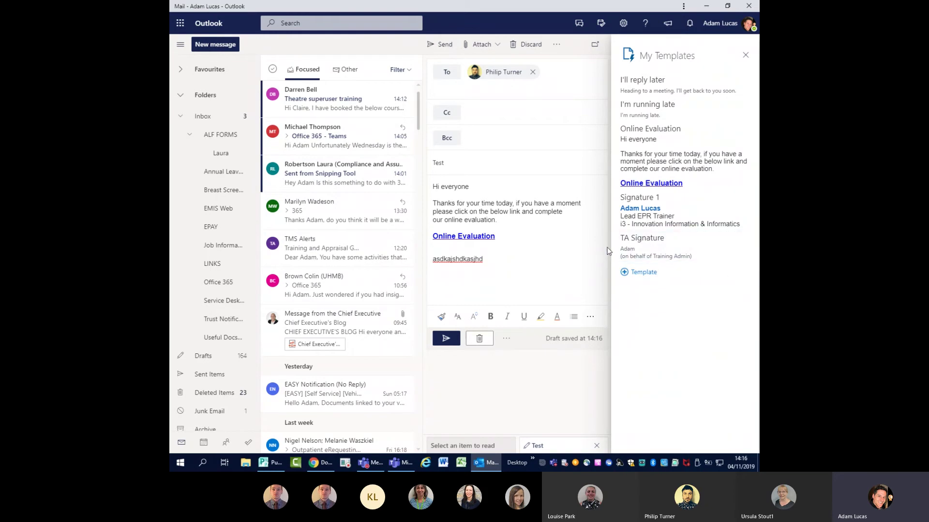
pyautogui.click(745, 56)
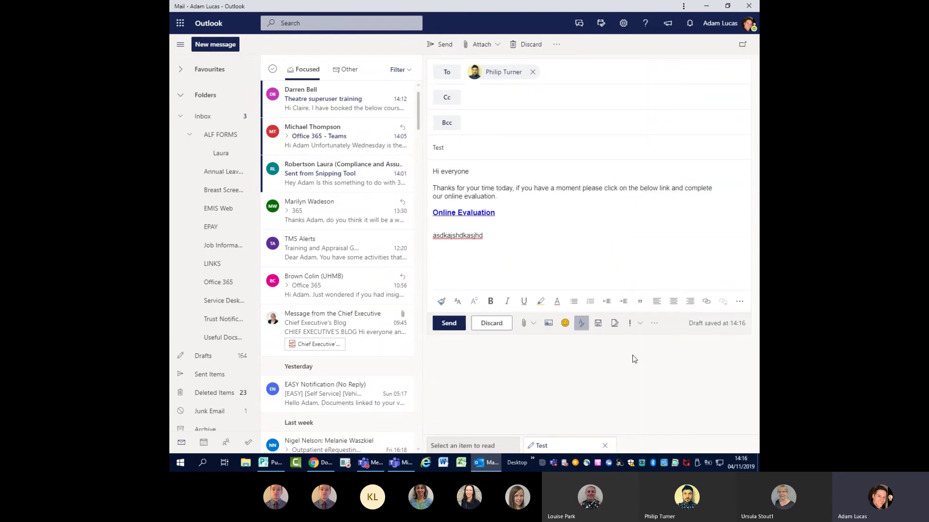
# - Start a new empty line below the misspelled 'asdkajshdkasjhd' test line
pyautogui.click(654, 324)
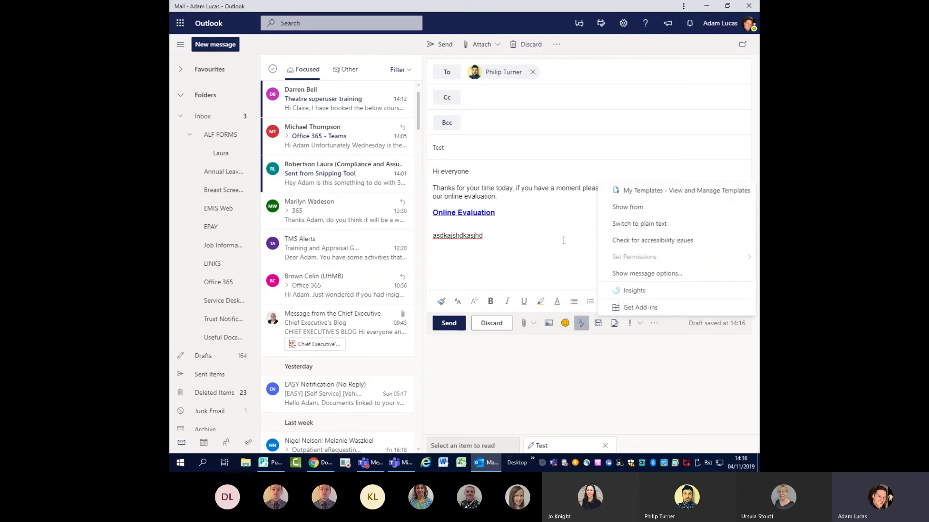
pyautogui.click(570, 220)
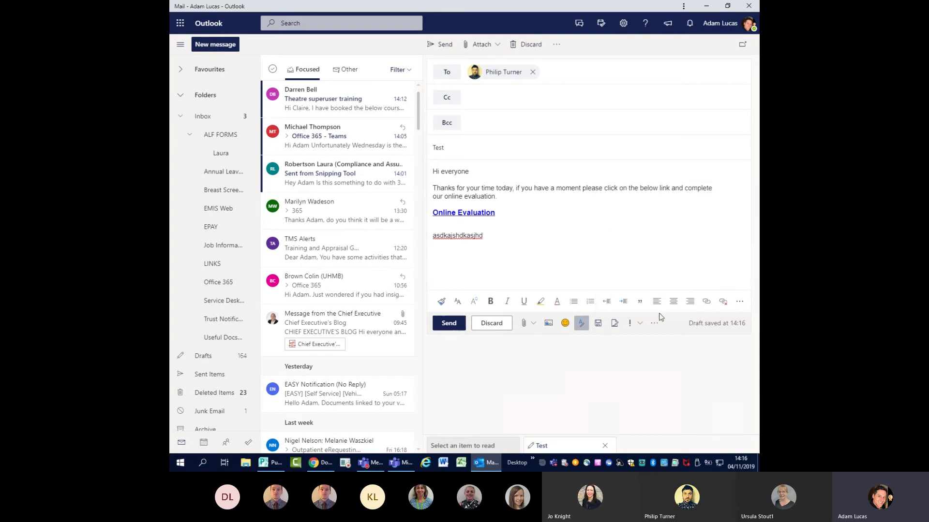
pyautogui.click(497, 232)
pyautogui.press('Return')
# - Look over the insert-link dialog and cancel it without adding a link
pyautogui.click(707, 302)
pyautogui.click(357, 248)
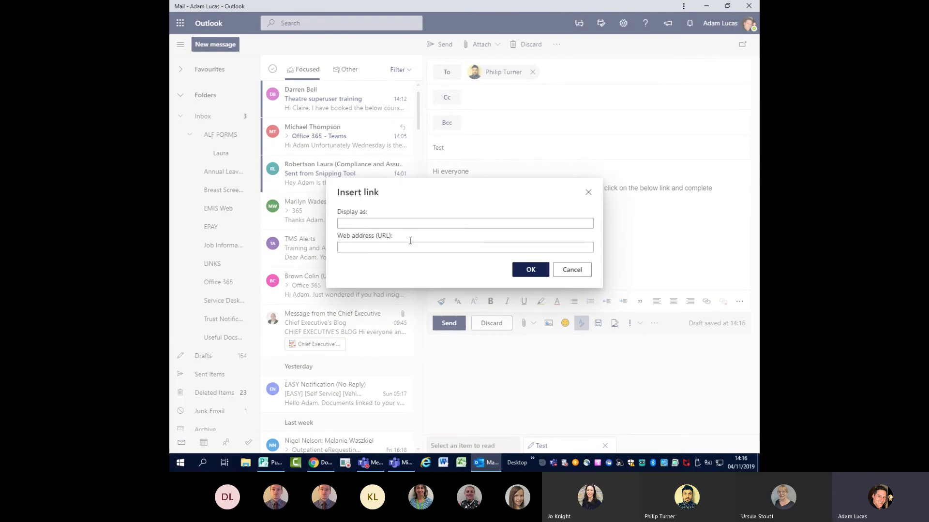
pyautogui.click(367, 222)
pyautogui.click(588, 193)
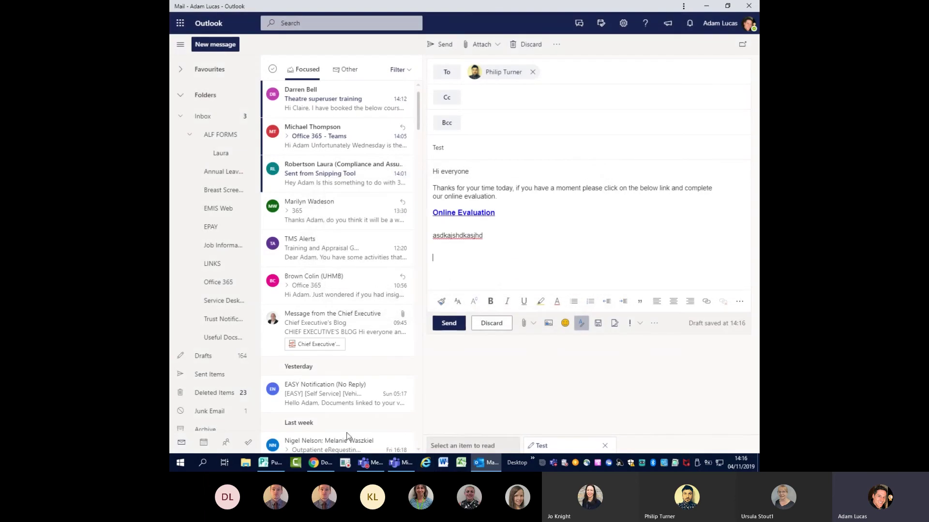
# - Copy the OneDrive files page address from Chrome and return to the Outlook draft
pyautogui.click(313, 462)
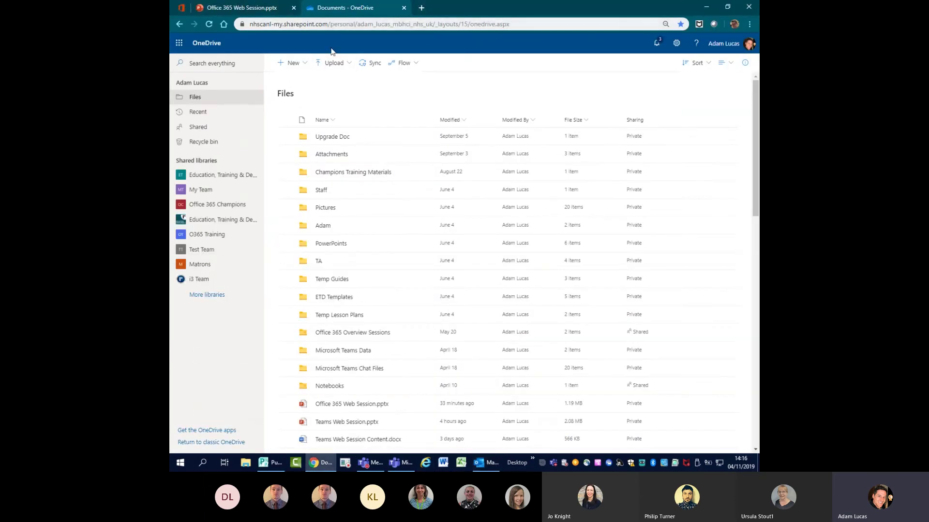
pyautogui.click(332, 24)
pyautogui.rightClick(332, 24)
pyautogui.click(364, 72)
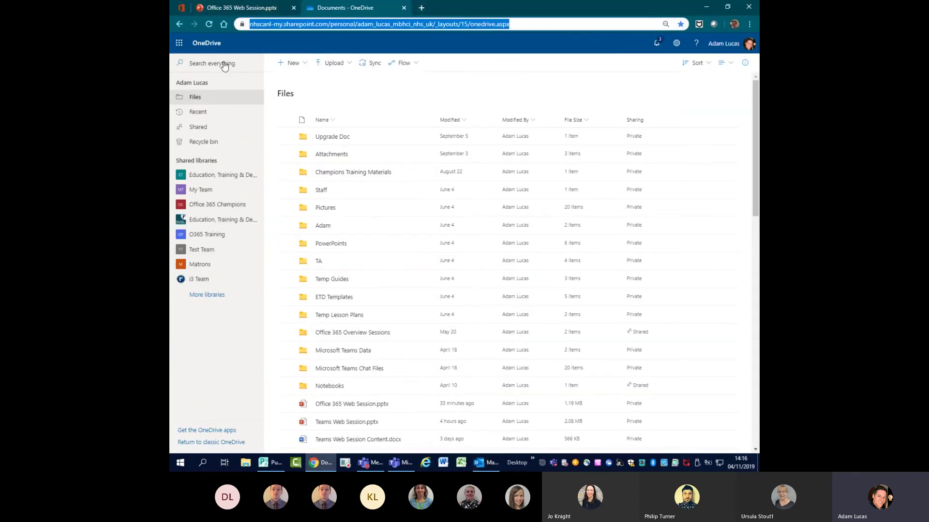
pyautogui.click(486, 463)
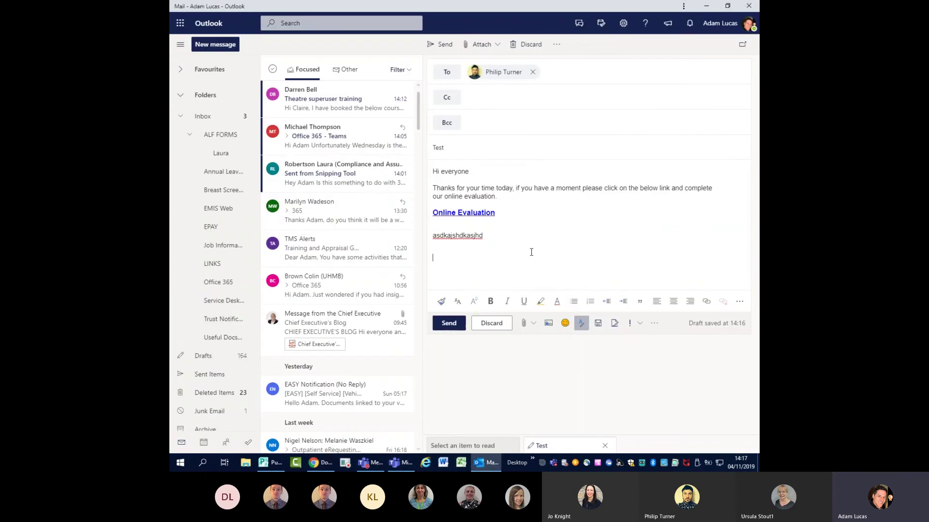
# - Insert a 'CLICK HERE' hyperlink pointing to the copied OneDrive files address
pyautogui.click(707, 302)
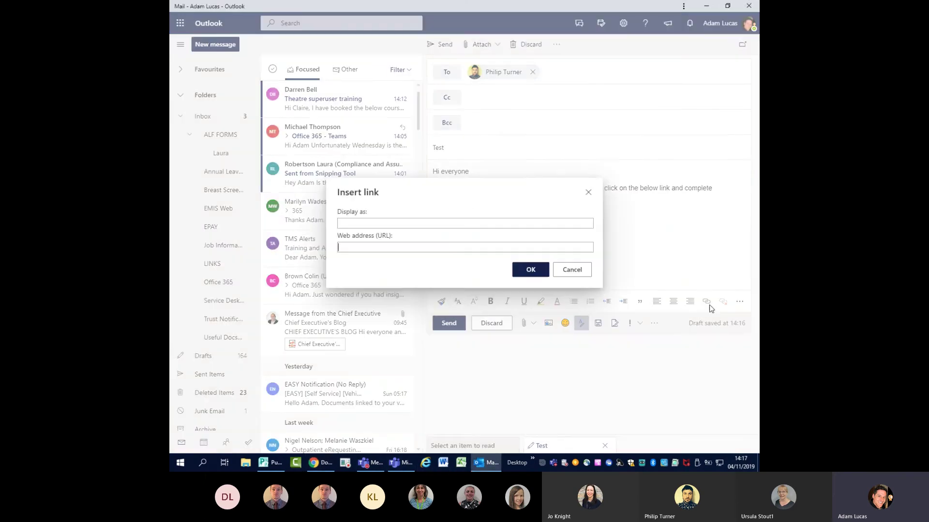
pyautogui.click(363, 252)
pyautogui.hotkey('ctrl', 'v')
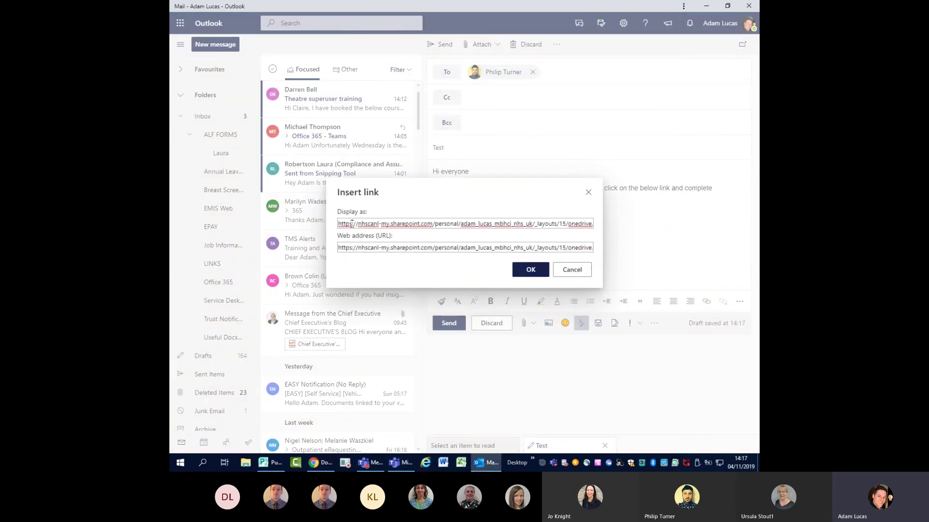
pyautogui.tripleClick(352, 224)
pyautogui.press('BackSpace')
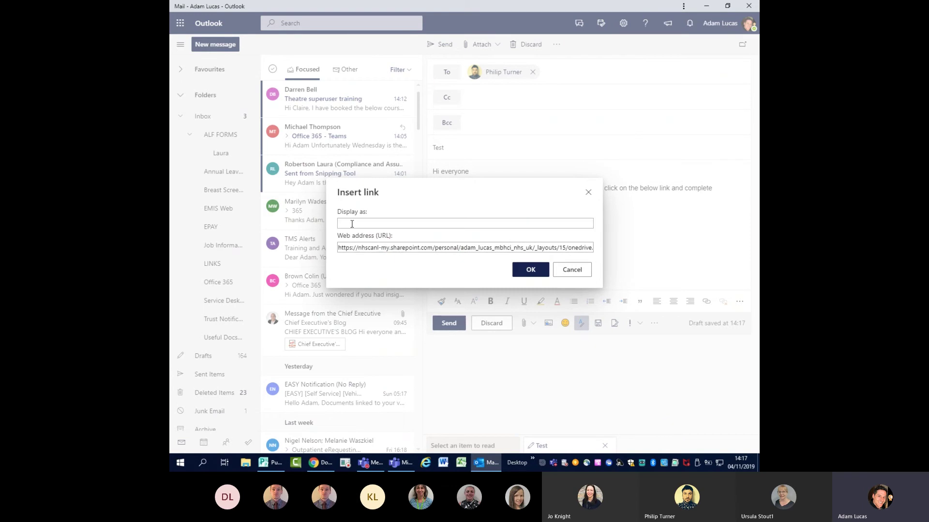
pyautogui.write('CLICK HERE')
pyautogui.click(530, 269)
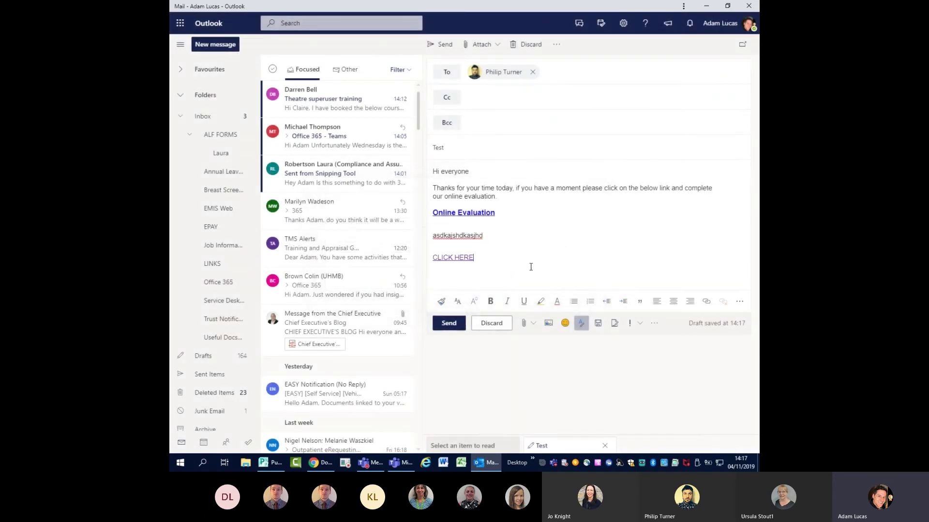
# - Add two empty lines below the CLICK HERE link
pyautogui.press('Return')
pyautogui.click(740, 301)
pyautogui.click(636, 262)
pyautogui.press('Return')
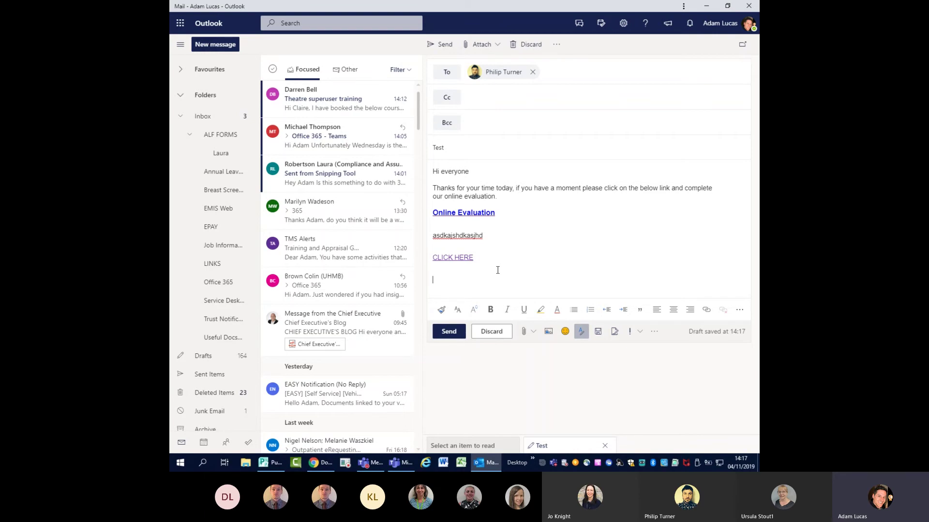
pyautogui.click(534, 332)
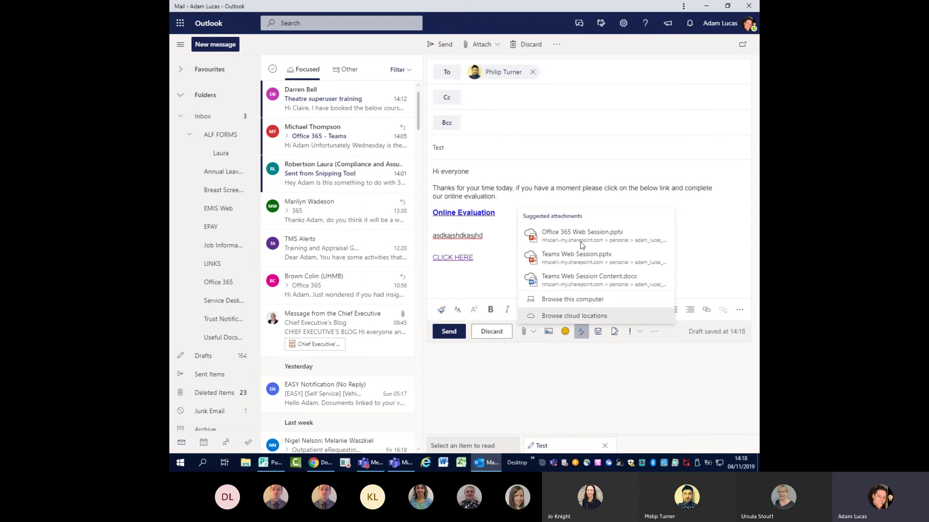
# - Attach Office 365 Champions.pptx from cloud locations, shared as an editable OneDrive link
pyautogui.click(596, 314)
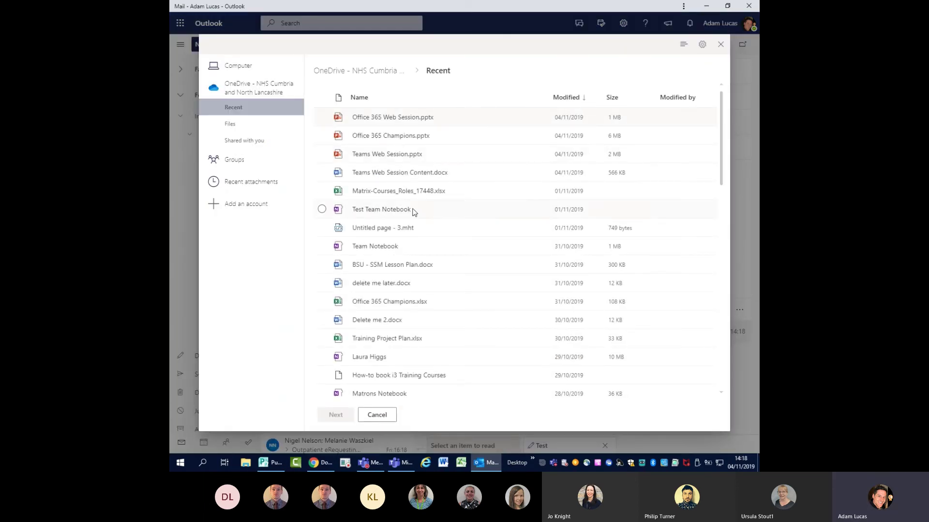
pyautogui.click(322, 136)
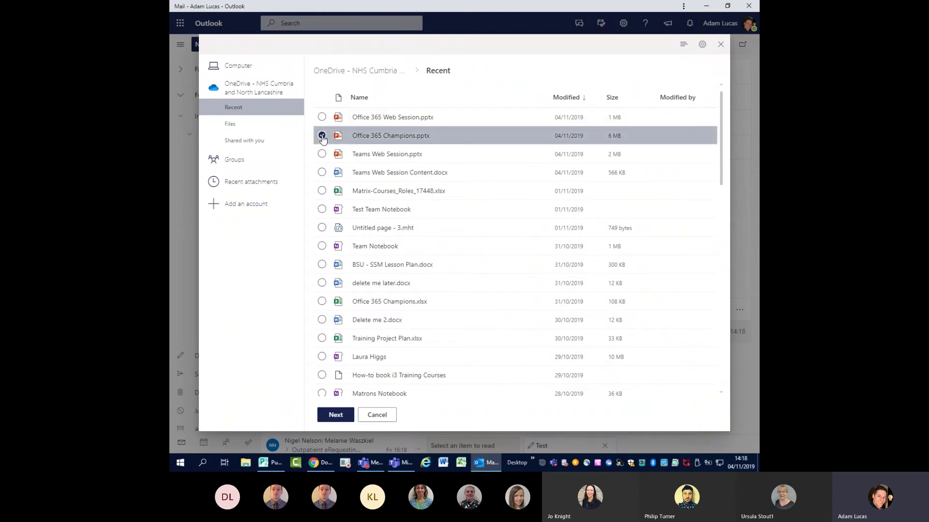
pyautogui.click(341, 417)
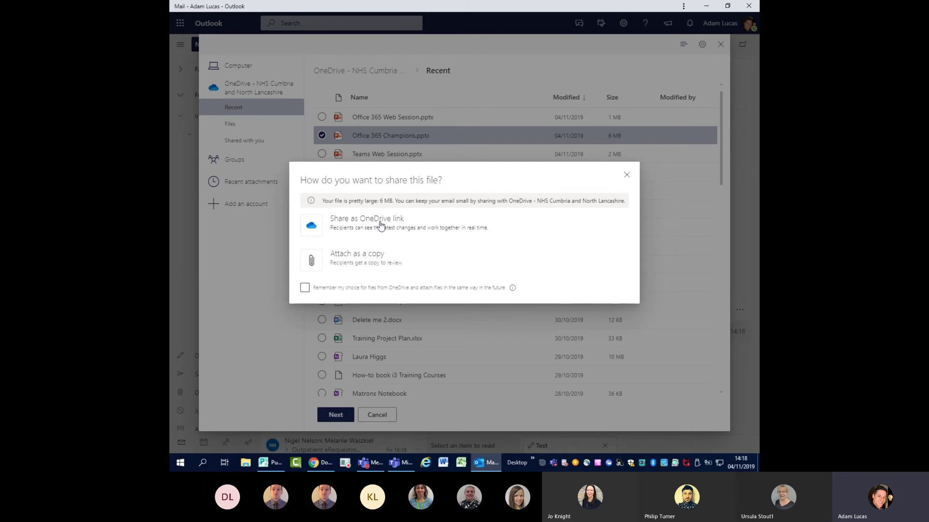
pyautogui.click(379, 224)
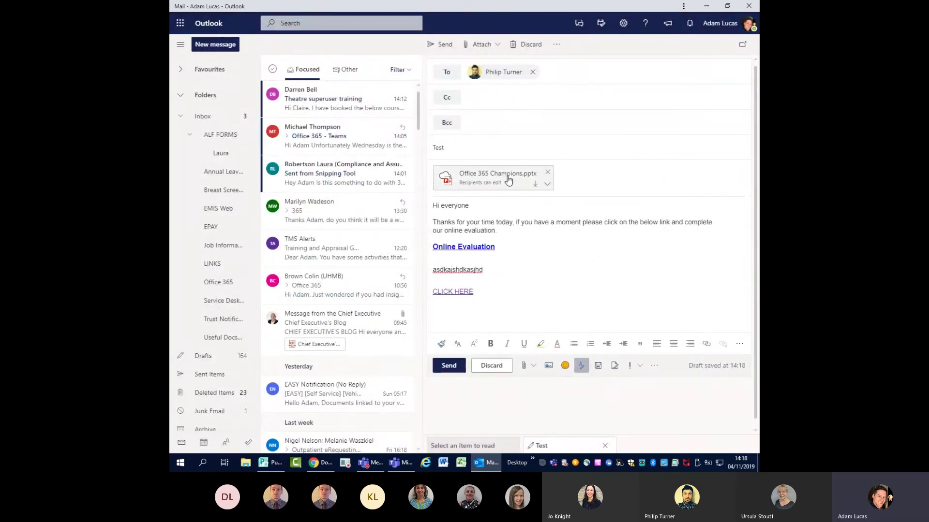
# - Change the Office 365 Champions.pptx link access to 'Recipients can view' and dismiss the mail notification
pyautogui.moveTo(483, 184)
pyautogui.click(548, 186)
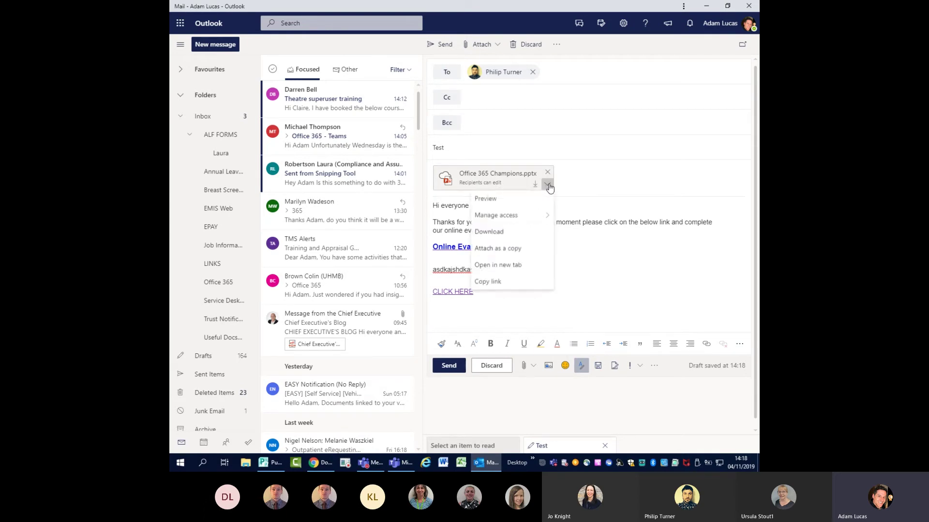
pyautogui.moveTo(516, 220)
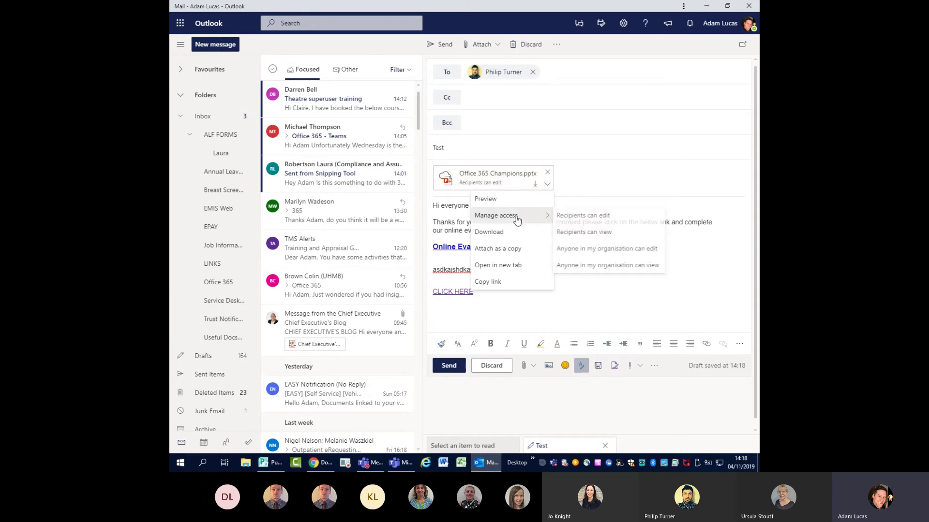
pyautogui.click(588, 233)
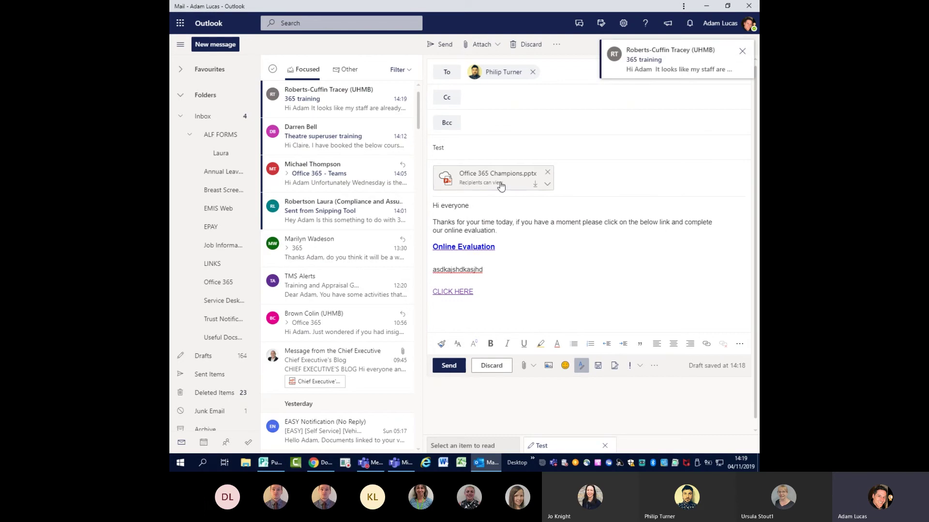
pyautogui.click(742, 52)
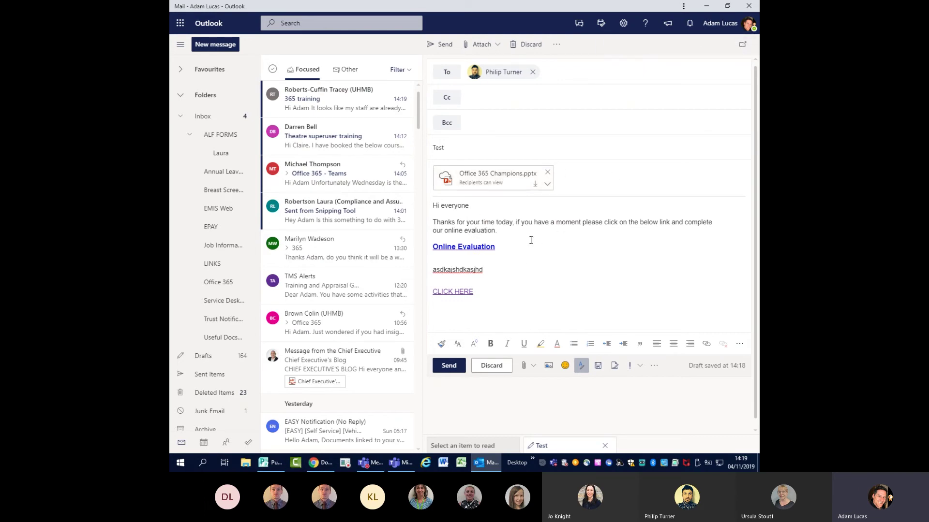
pyautogui.click(548, 185)
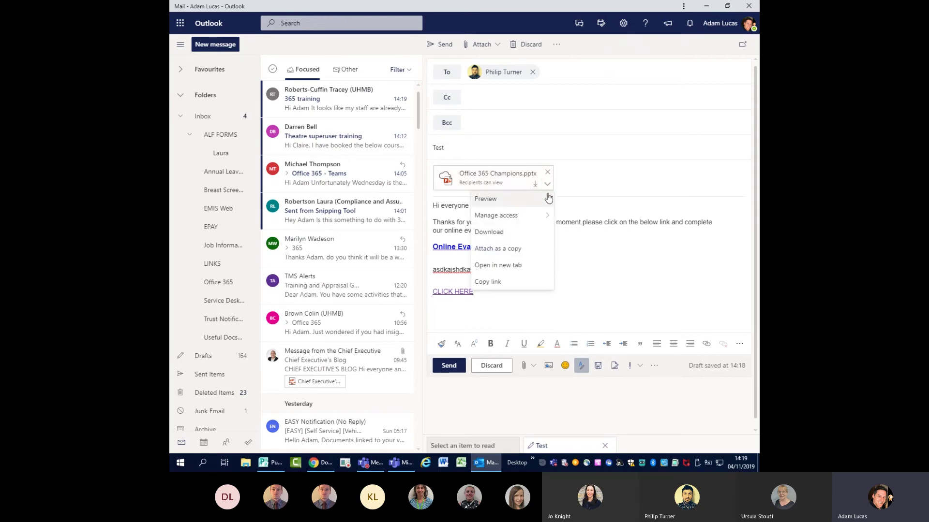
pyautogui.moveTo(523, 221)
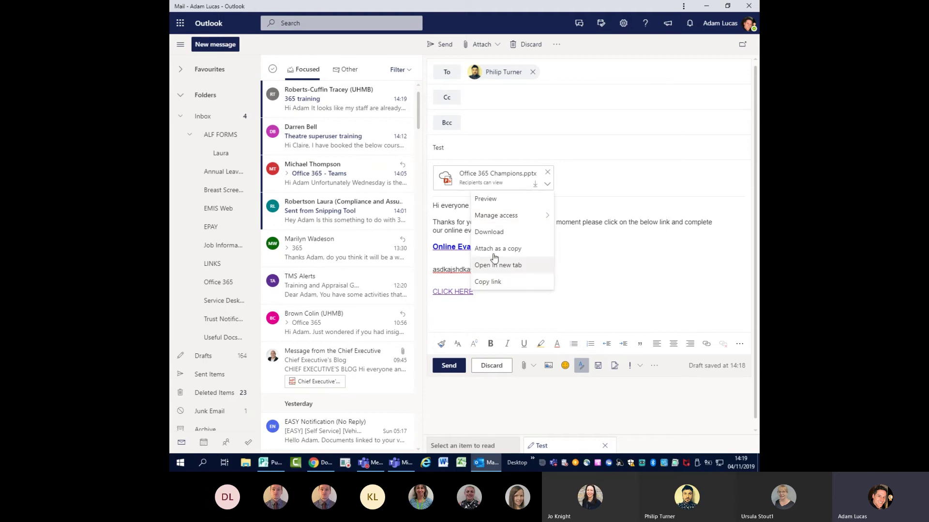
pyautogui.click(635, 259)
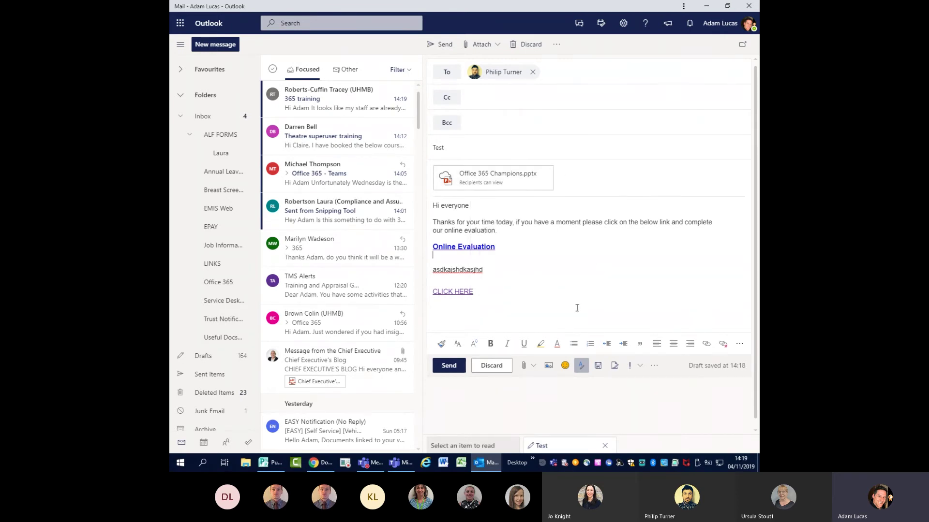
# - Clear the body text and recipient, then switch to the untitled signature draft
pyautogui.click(574, 255)
pyautogui.moveTo(507, 306); pyautogui.dragTo(425, 203)
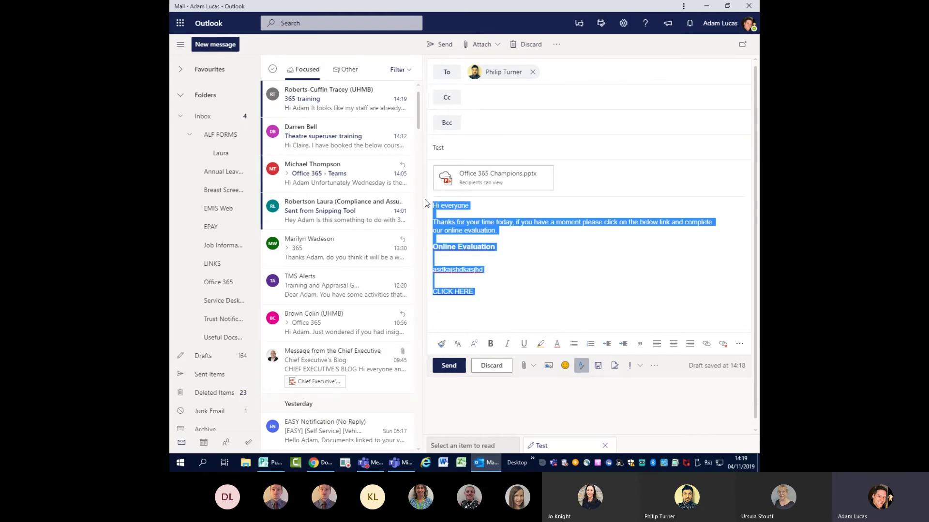
pyautogui.press('Delete')
pyautogui.click(532, 72)
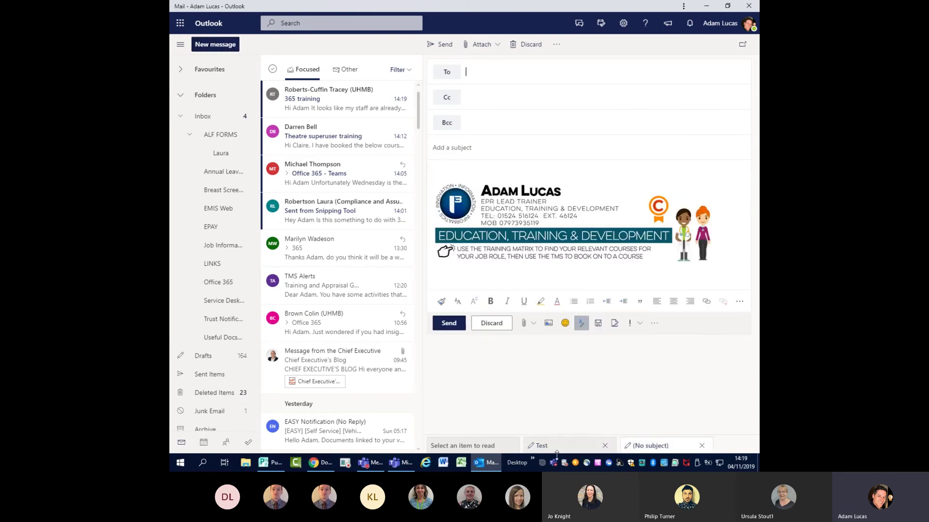
pyautogui.click(580, 447)
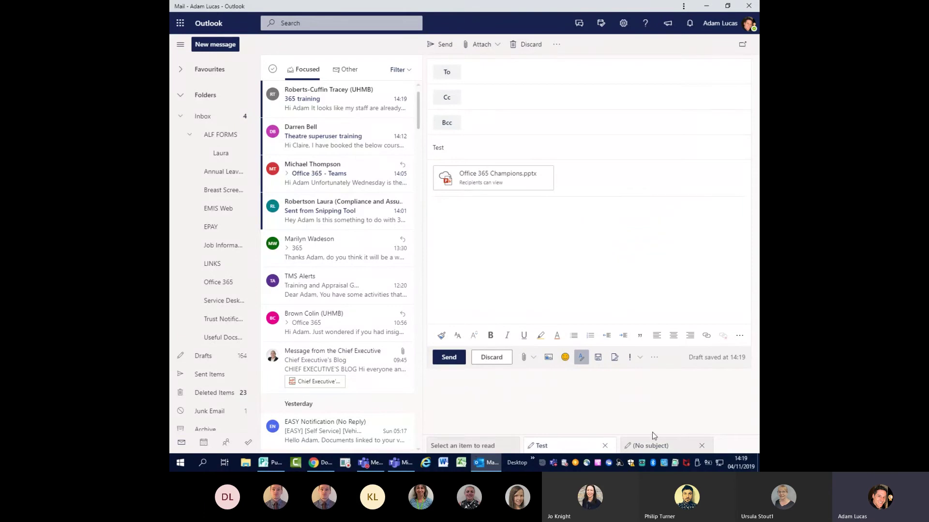
pyautogui.click(668, 447)
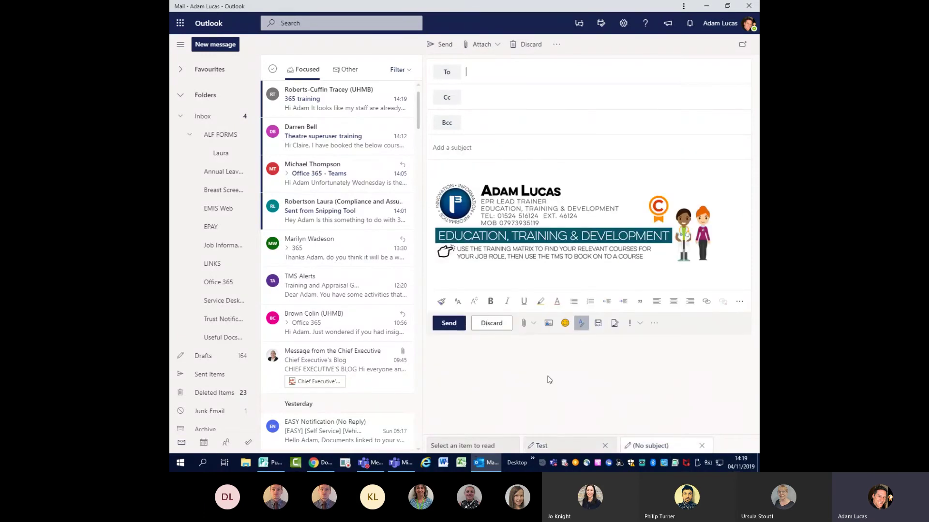
# - Close the Test draft and open the Chief Executive's Blog message for reading
pyautogui.click(563, 446)
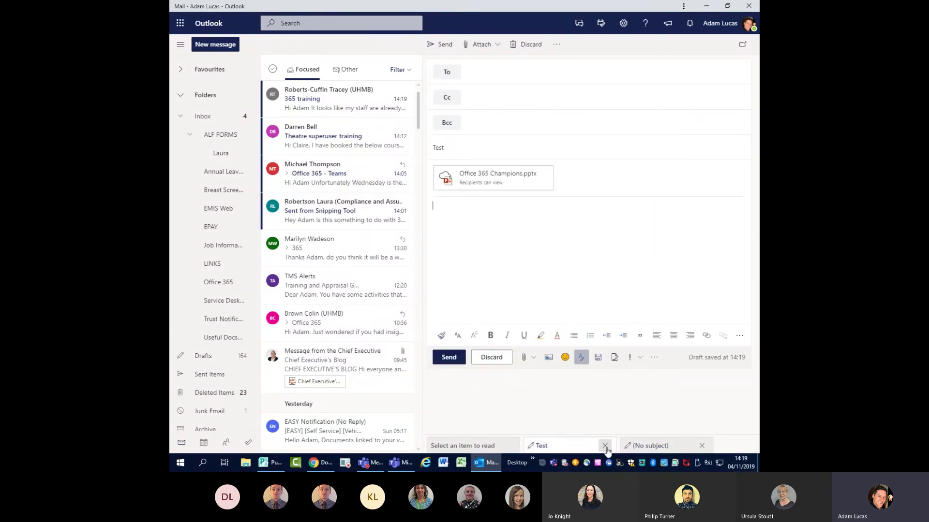
pyautogui.click(605, 446)
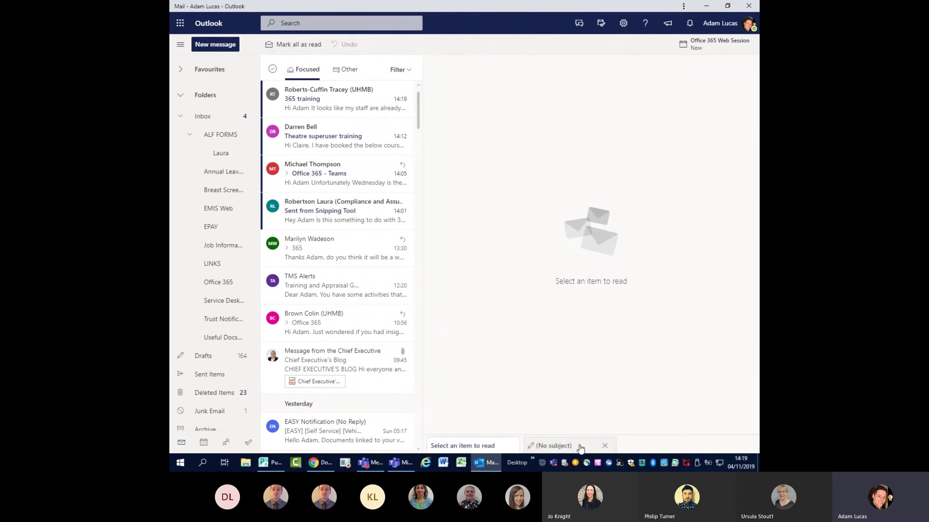
pyautogui.click(572, 448)
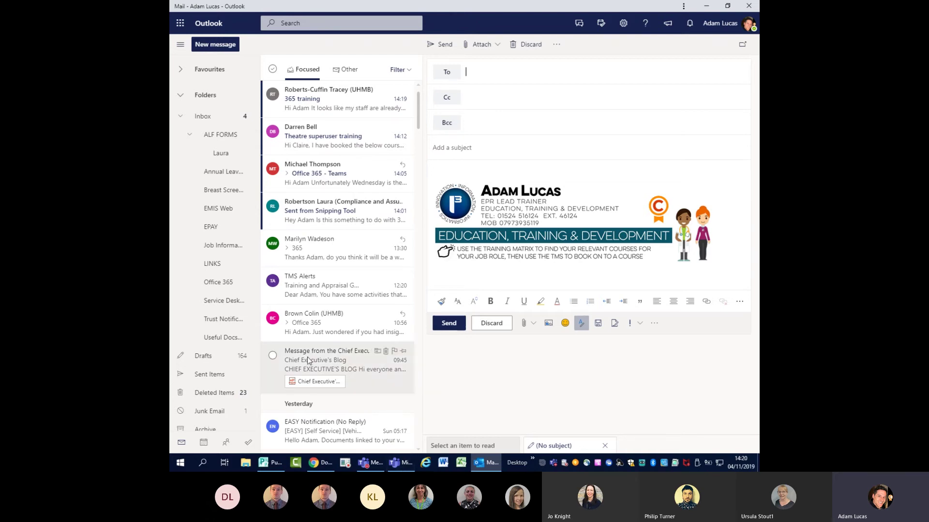
pyautogui.click(331, 356)
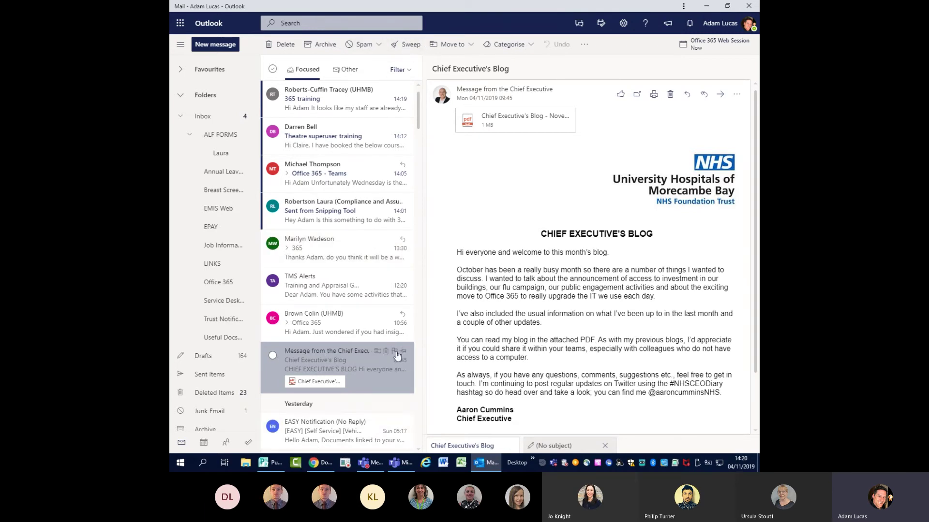
# - Set Sweep for this sender to always keep the latest message, moving the rest to Deleted Items
pyautogui.click(411, 46)
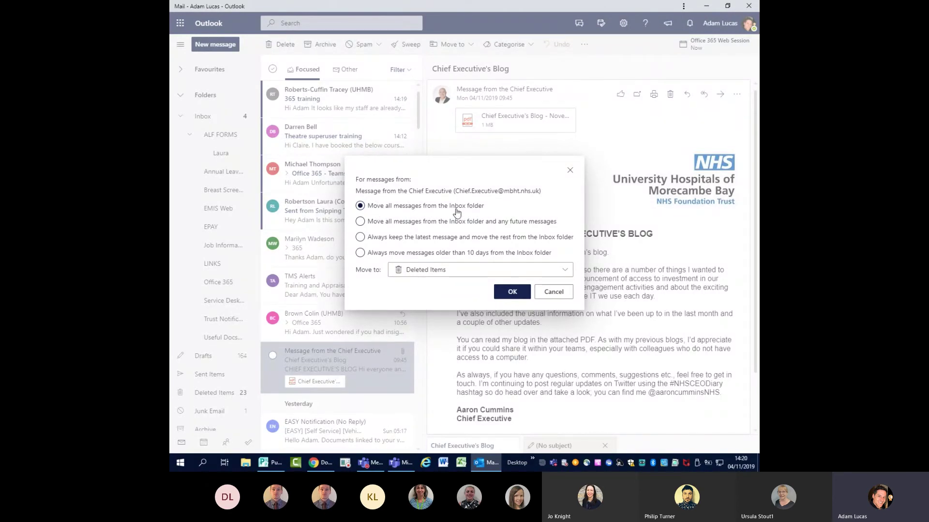
pyautogui.click(465, 271)
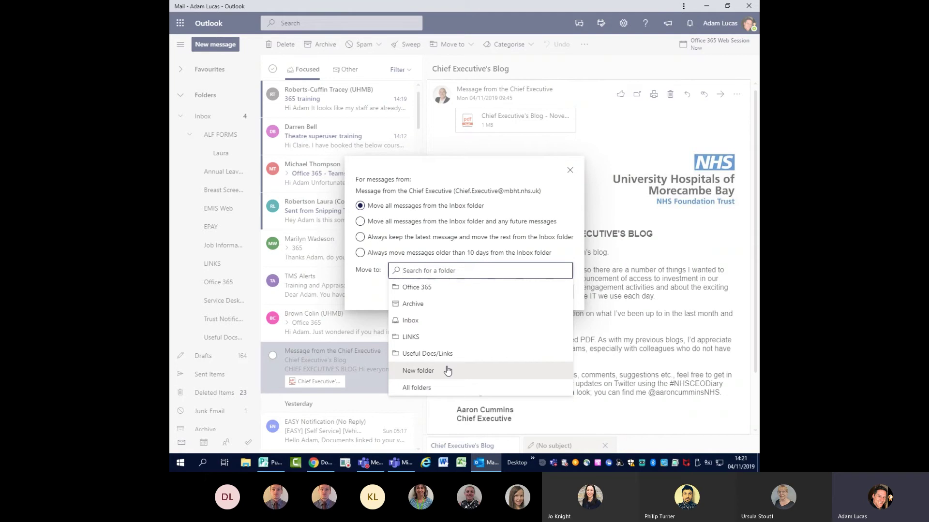
pyautogui.click(480, 184)
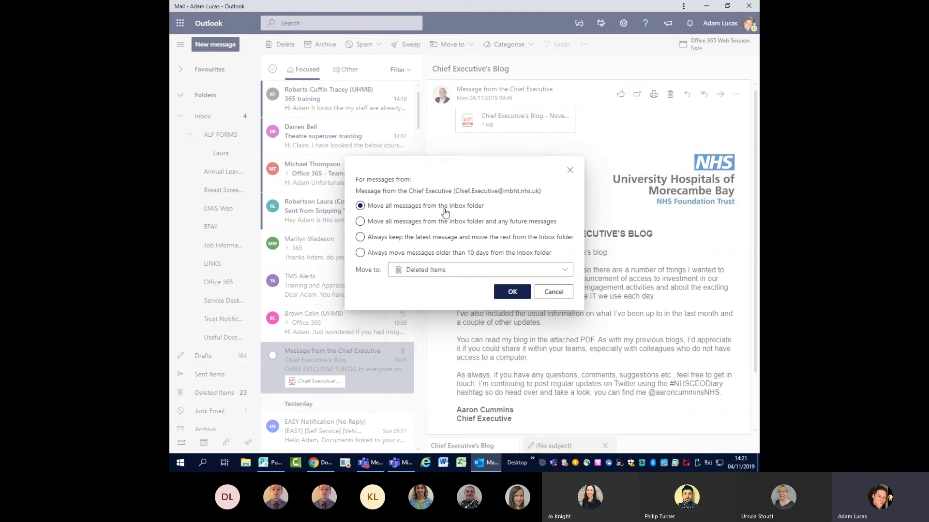
pyautogui.click(404, 221)
pyautogui.click(486, 270)
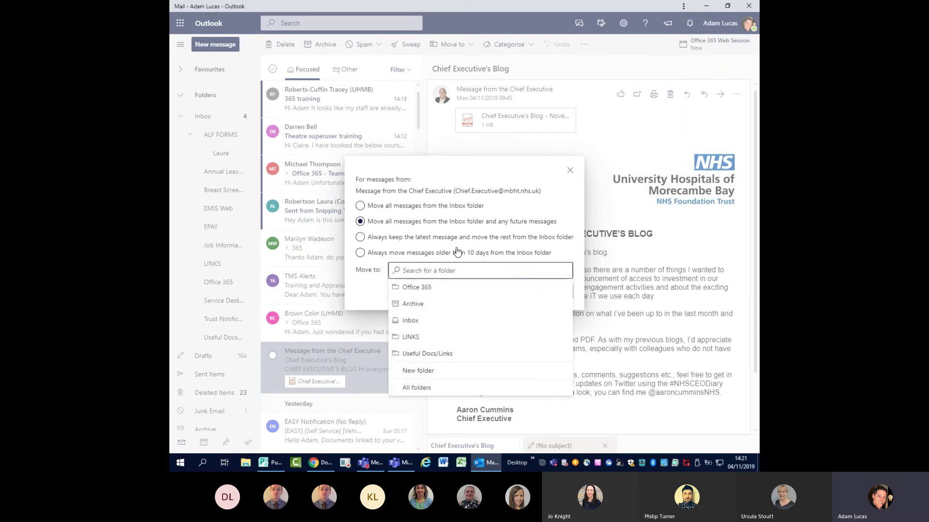
pyautogui.click(563, 202)
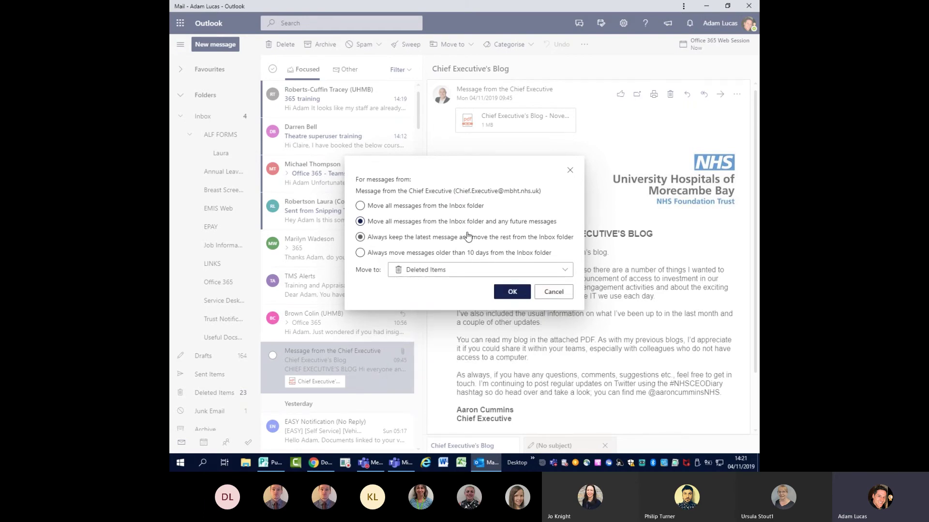
pyautogui.click(402, 241)
pyautogui.click(499, 271)
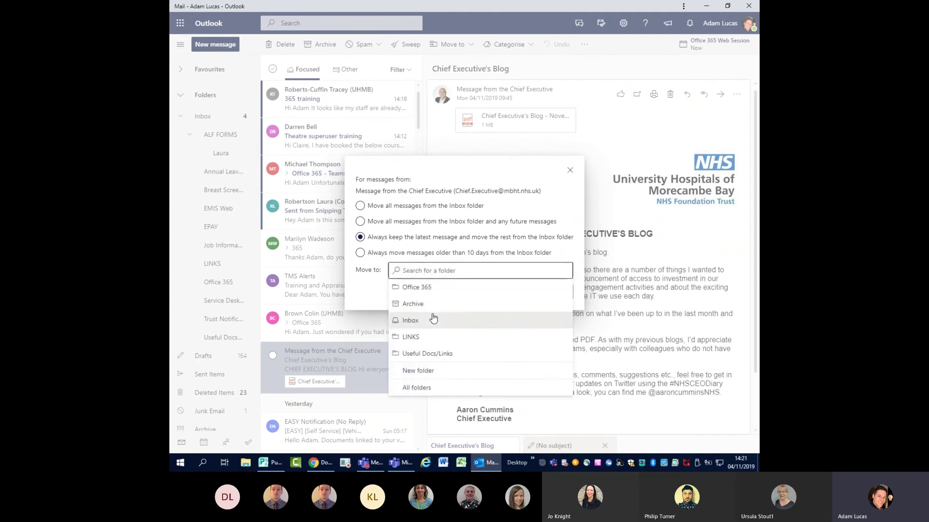
pyautogui.click(372, 296)
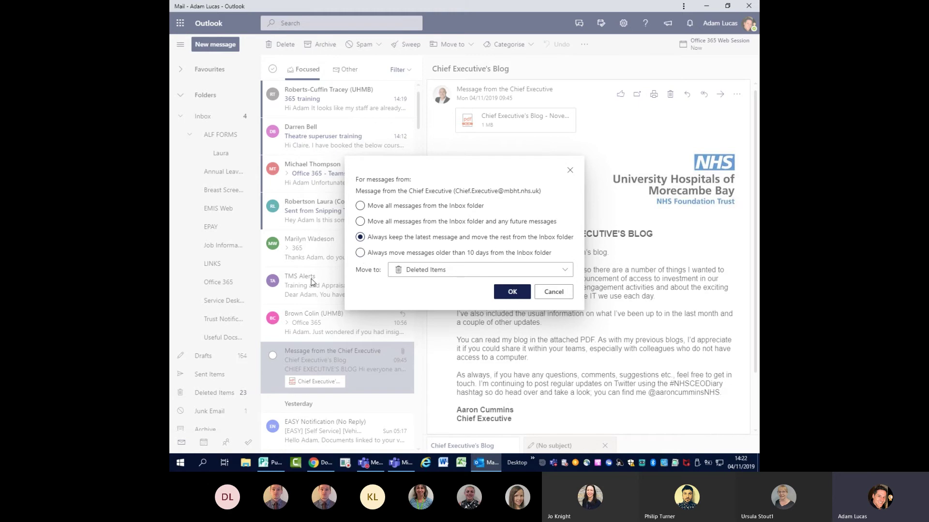
# - Pick the 'older than 10 days' Sweep option, then close Sweep without sweeping
pyautogui.click(361, 253)
pyautogui.click(570, 172)
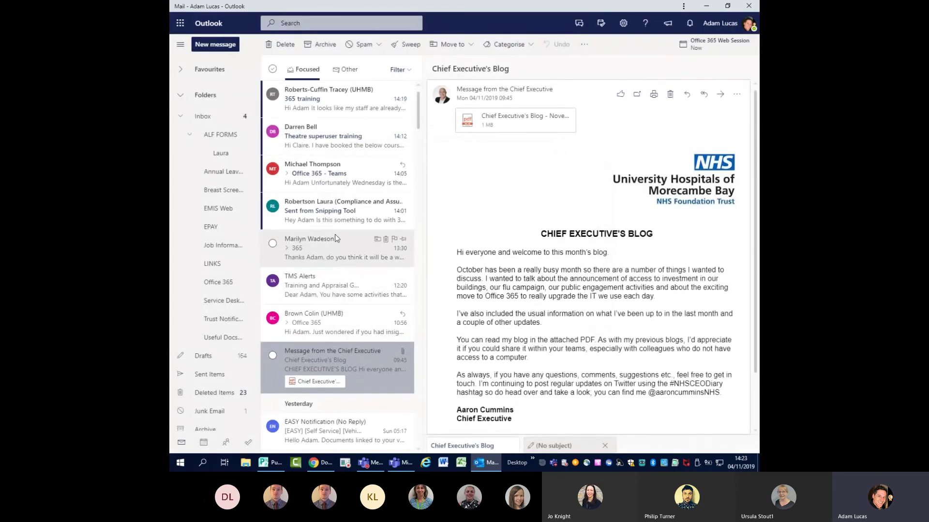
# - Open the TMS Alerts training reminder and go to Manage categories from Categorise
pyautogui.click(346, 285)
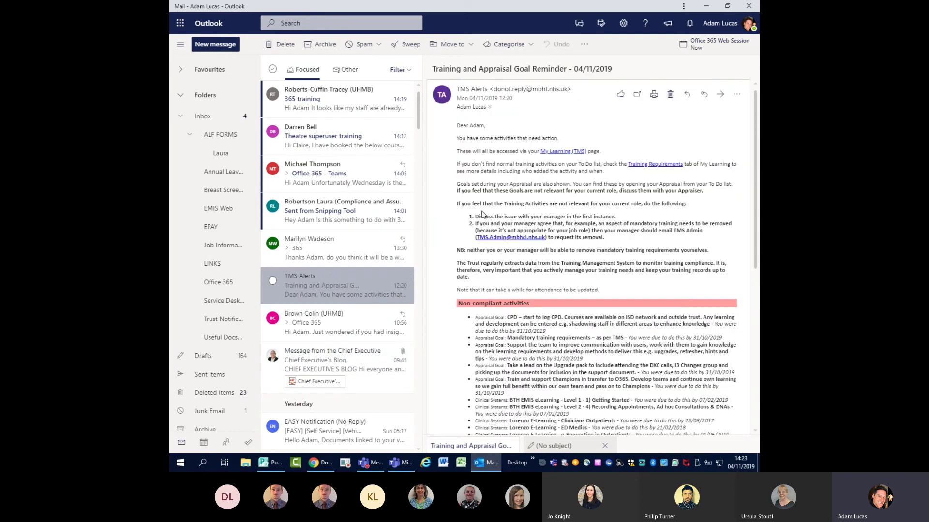
pyautogui.click(530, 48)
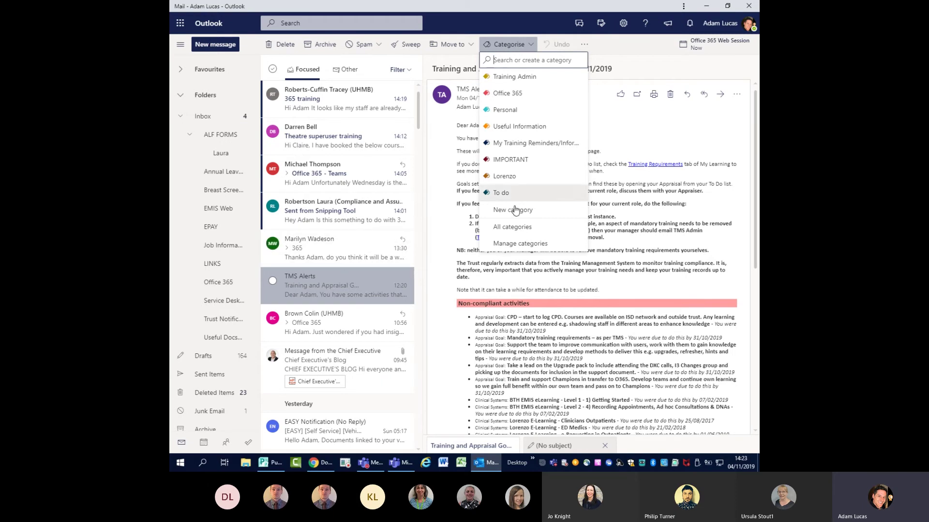
pyautogui.click(515, 248)
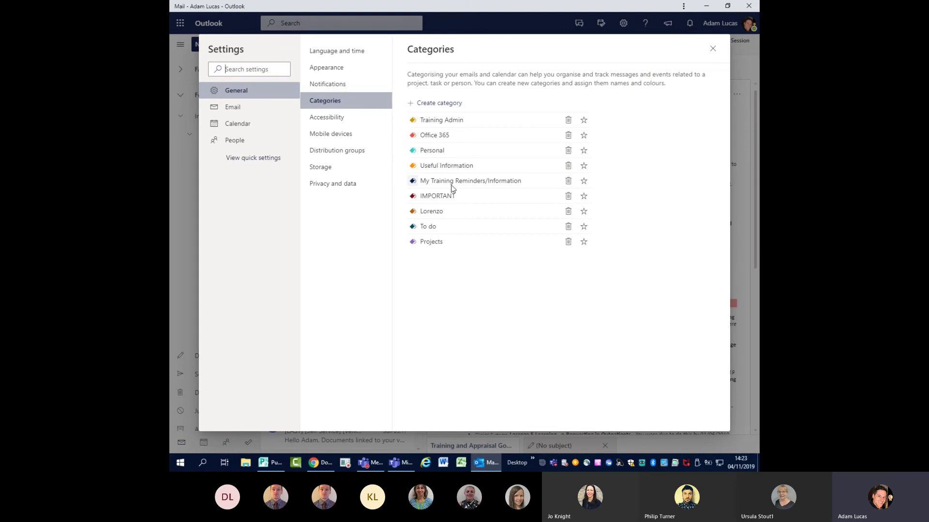
# - Create a grey category named 'NEW STUFF' and close Settings
pyautogui.click(450, 102)
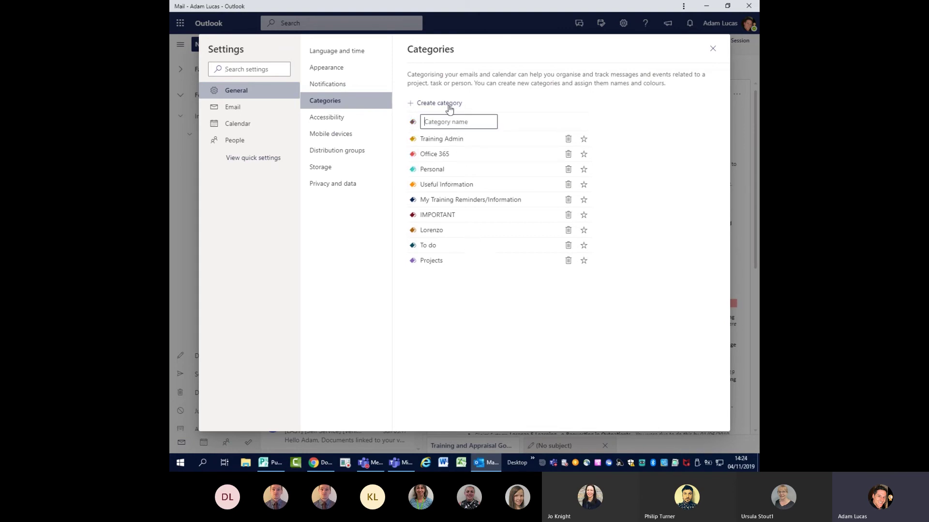
pyautogui.write('NEW STUFF')
pyautogui.click(412, 122)
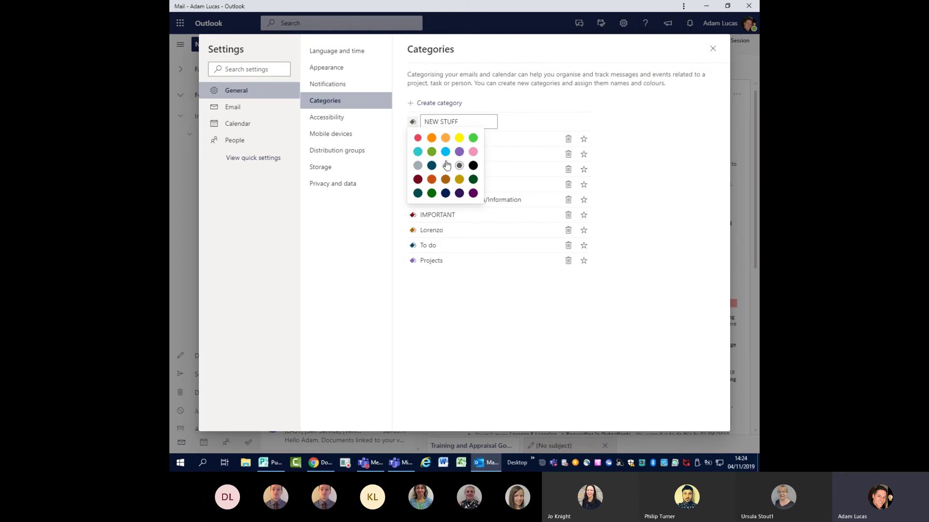
pyautogui.click(417, 165)
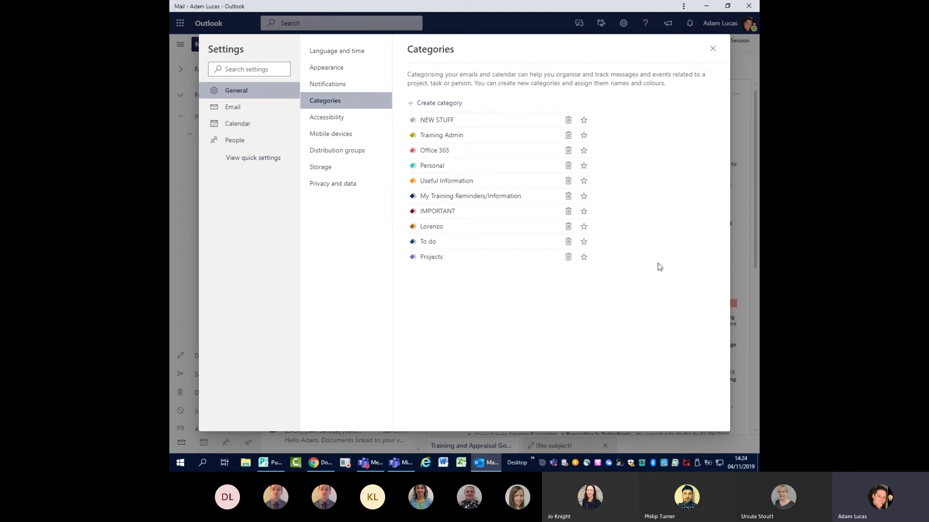
pyautogui.click(713, 49)
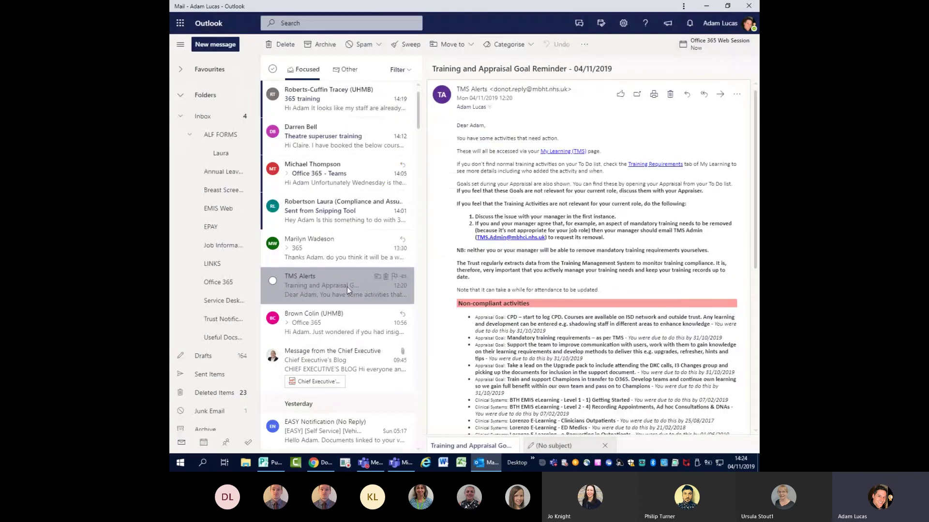
# - Tag the training reminder with Office 365, search by that category, then clear the search
pyautogui.click(517, 48)
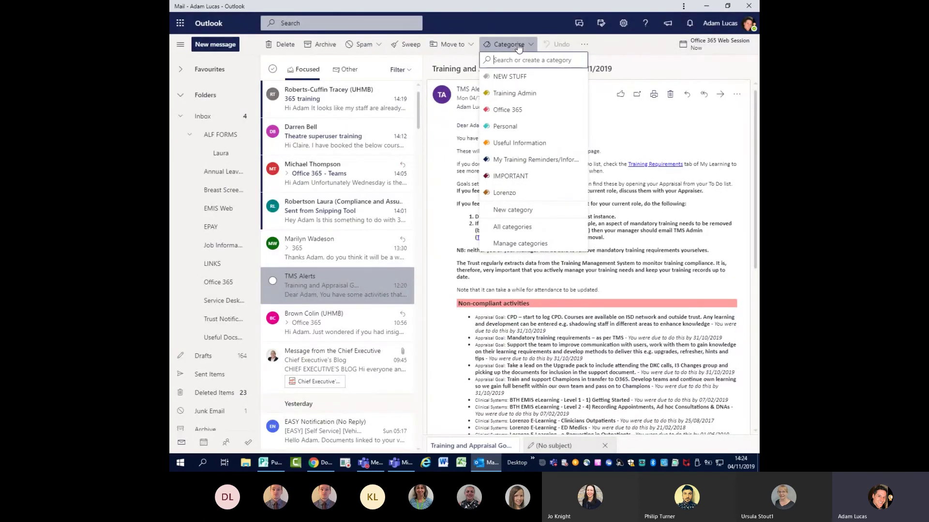
pyautogui.click(511, 110)
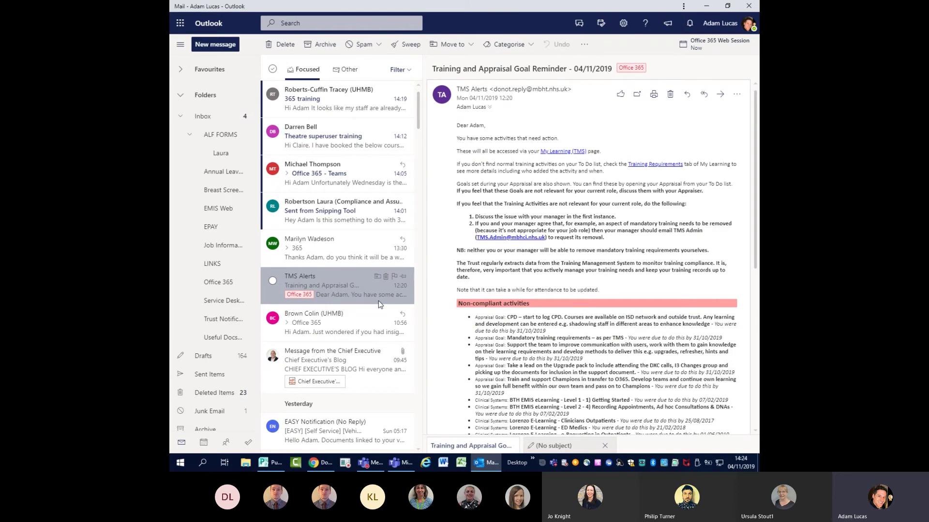
pyautogui.click(303, 294)
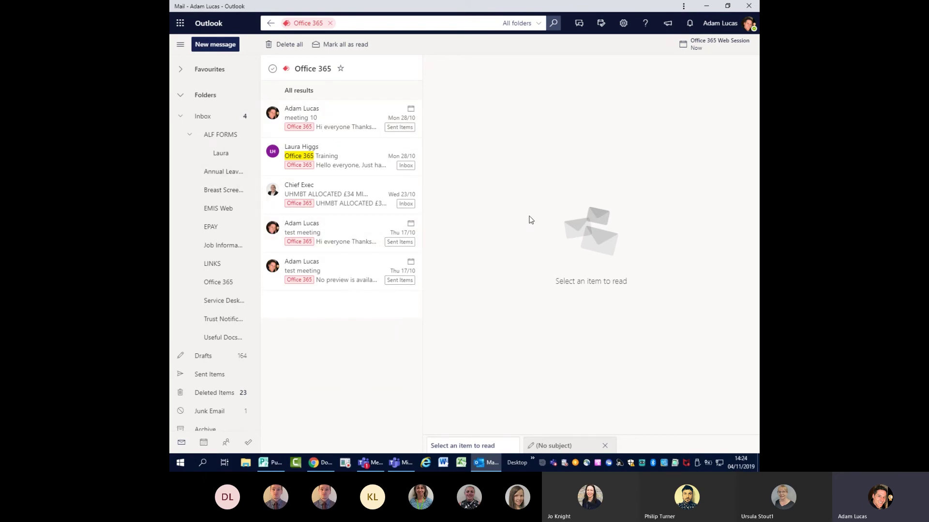
pyautogui.click(330, 24)
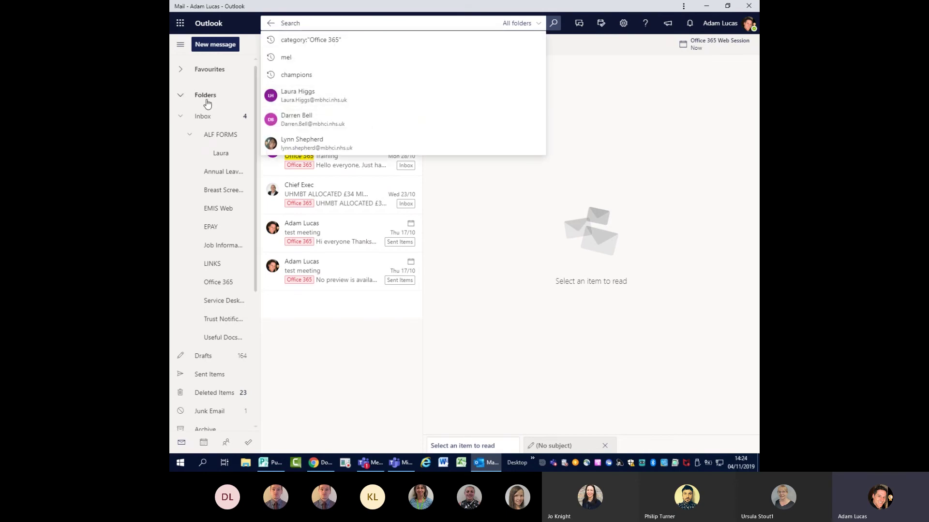
pyautogui.click(207, 119)
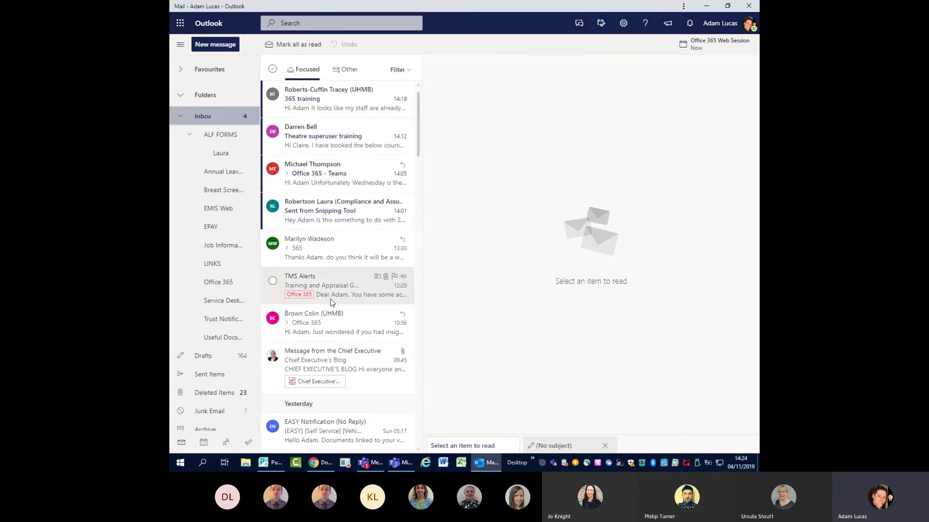
# - Open the TMS Alerts reminder and tag it with Training Admin and NEW STUFF
pyautogui.click(348, 280)
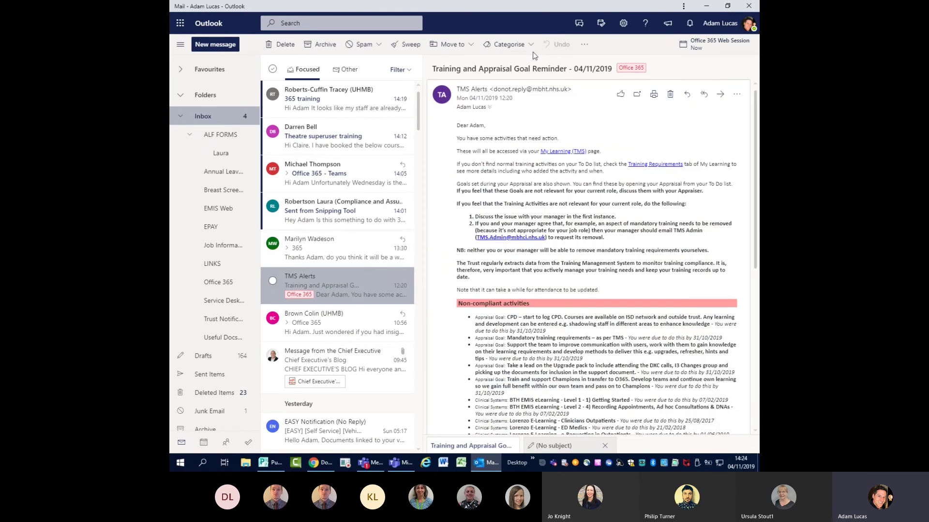
pyautogui.click(511, 45)
pyautogui.click(520, 110)
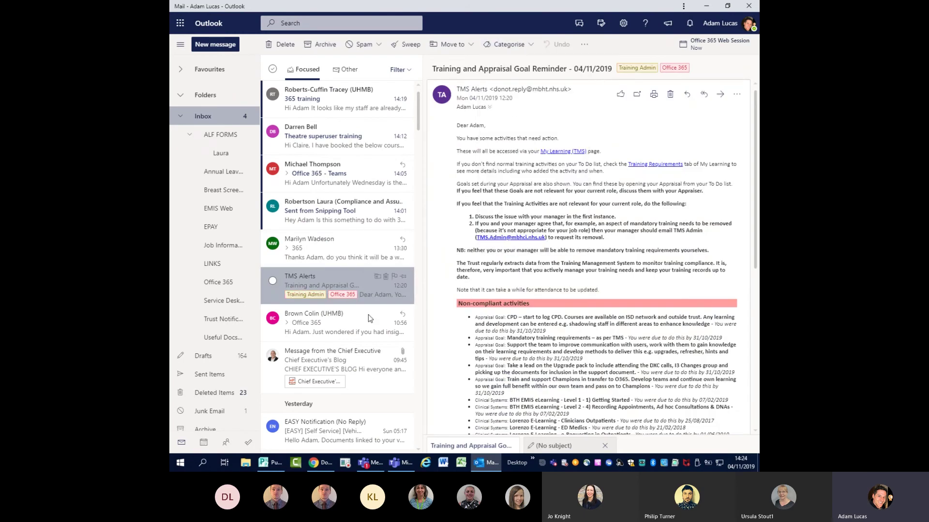
pyautogui.click(510, 44)
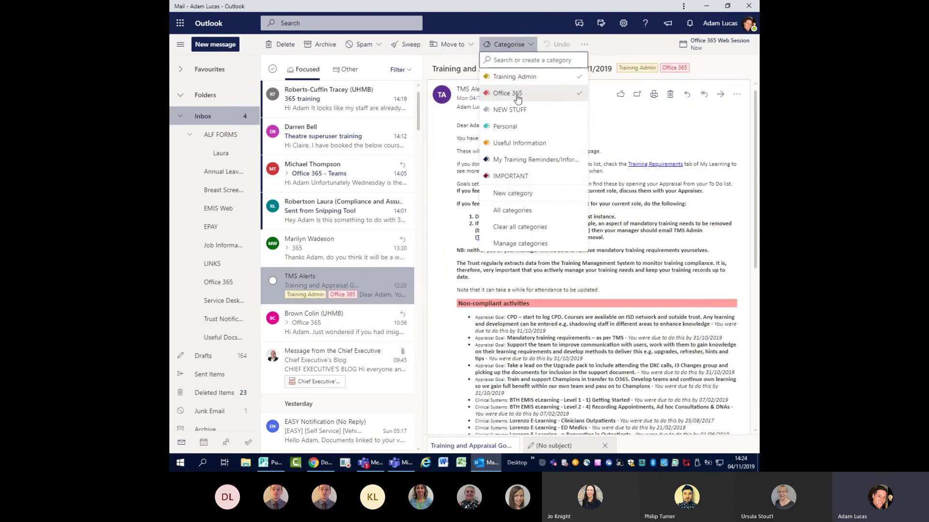
pyautogui.click(518, 114)
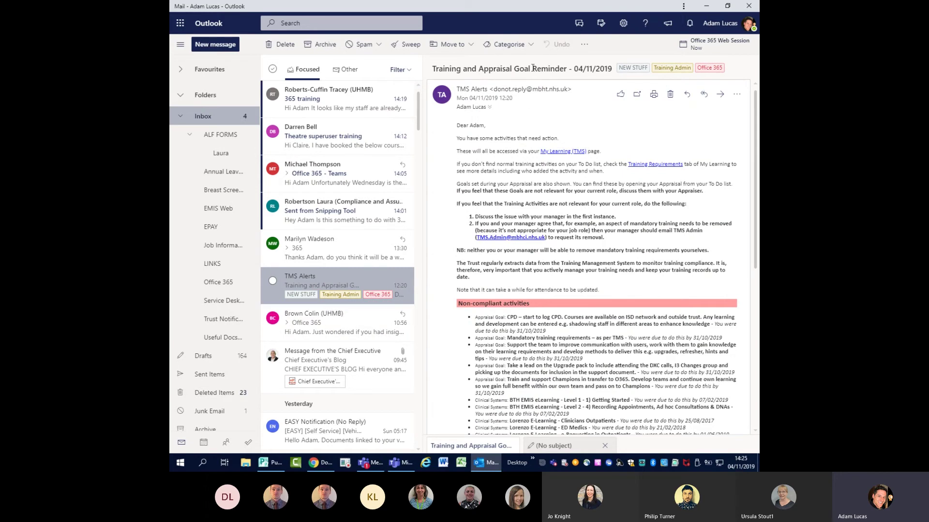
# - Remove the NEW STUFF and Office 365 categories from the reminder
pyautogui.click(509, 45)
pyautogui.click(516, 77)
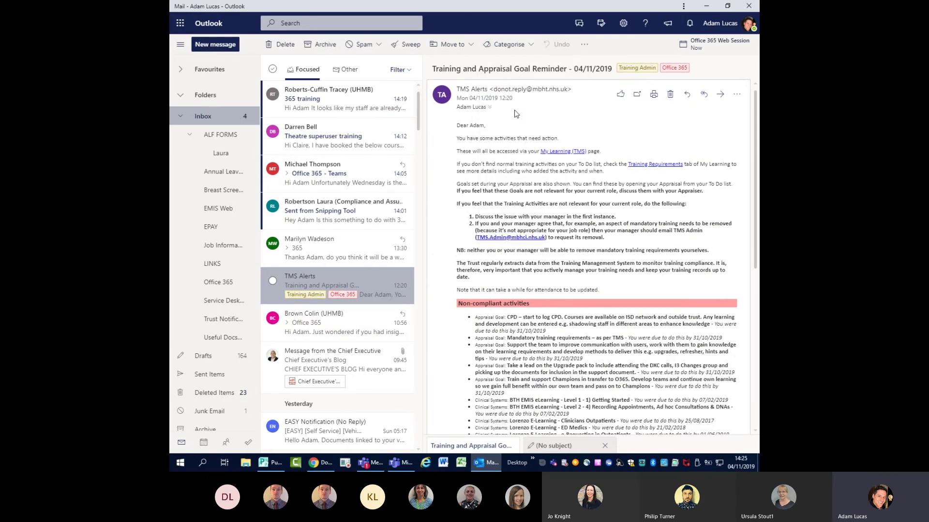
pyautogui.click(519, 45)
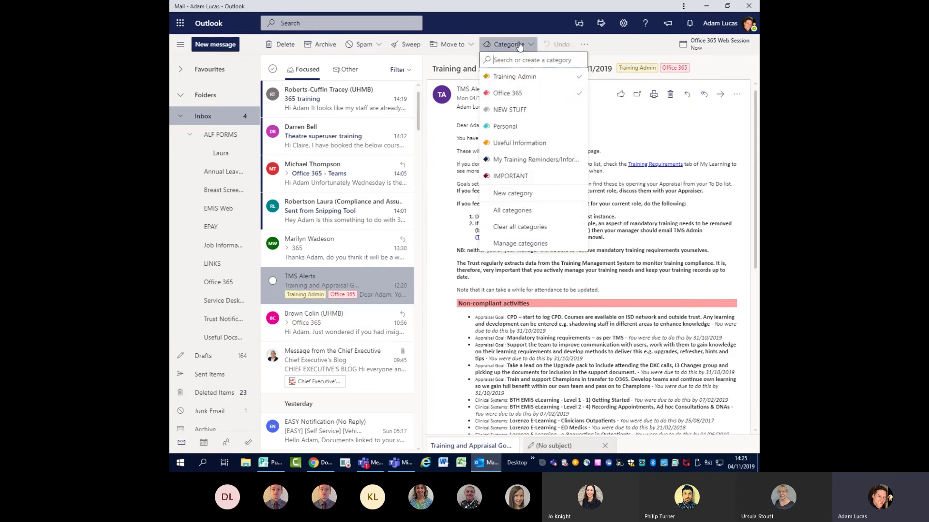
pyautogui.click(522, 94)
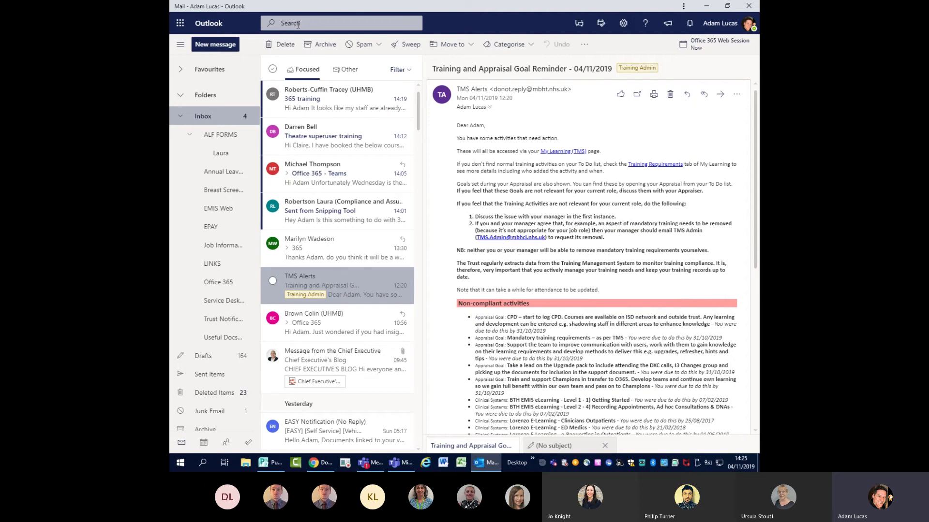
# - Search the mailbox for 'champions', then clear the search and return to the Inbox
pyautogui.click(320, 24)
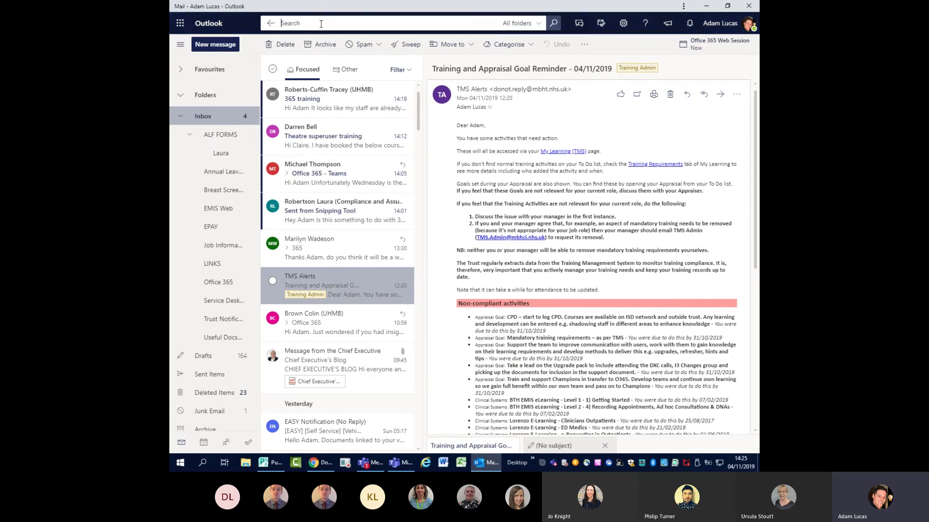
pyautogui.write('champions')
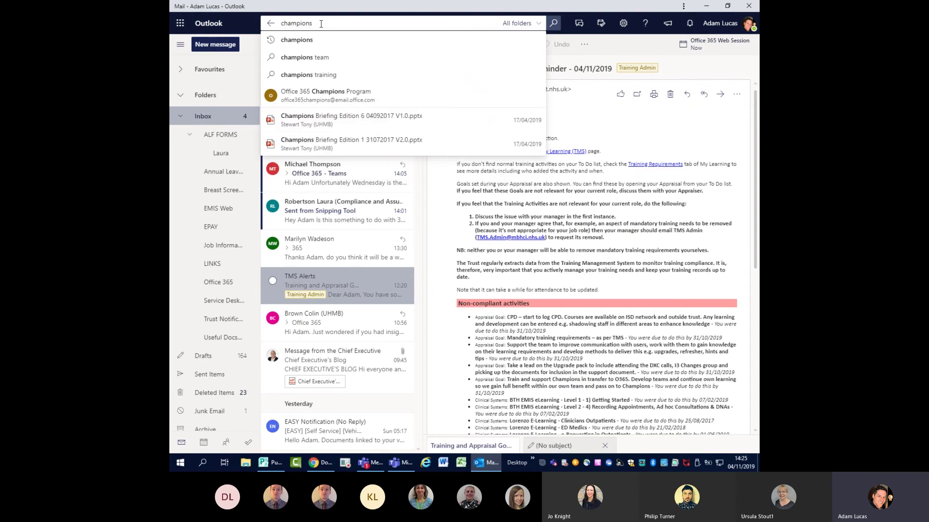
pyautogui.press('Return')
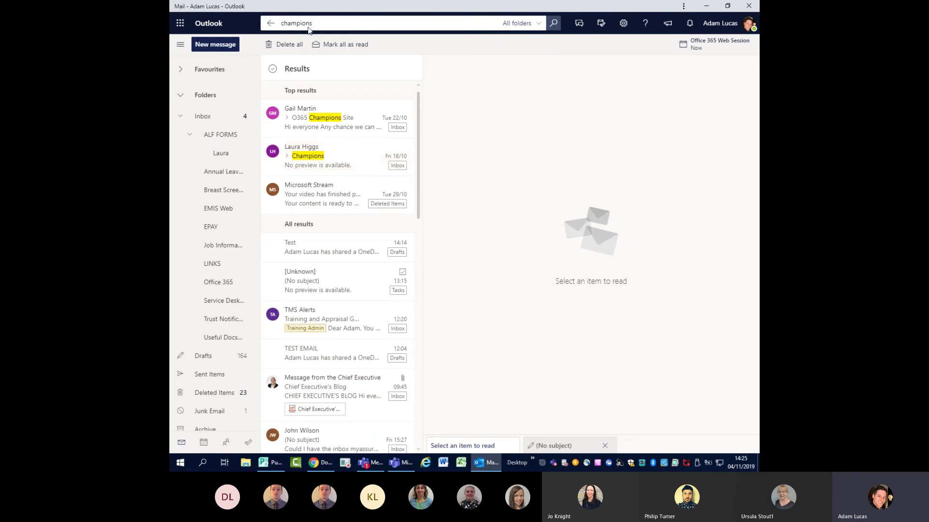
pyautogui.moveTo(312, 22); pyautogui.dragTo(213, 24)
pyautogui.press('BackSpace')
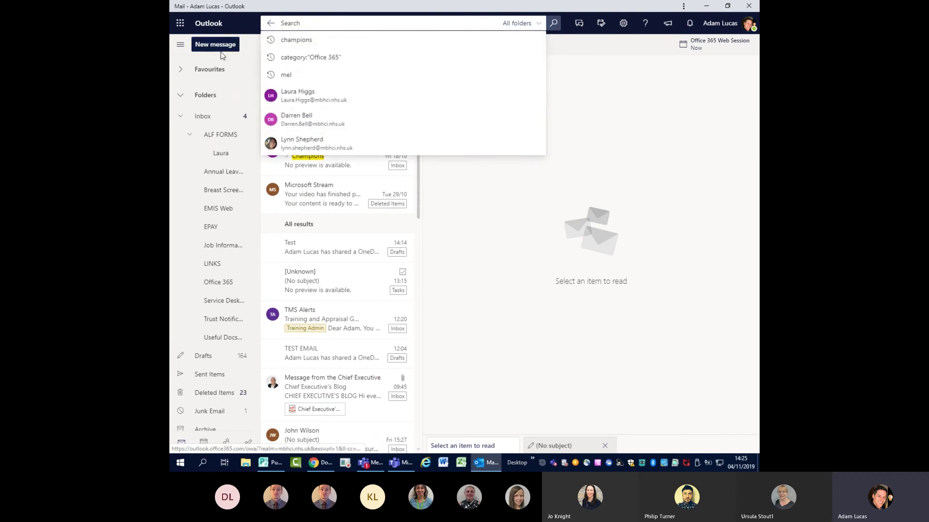
pyautogui.click(202, 124)
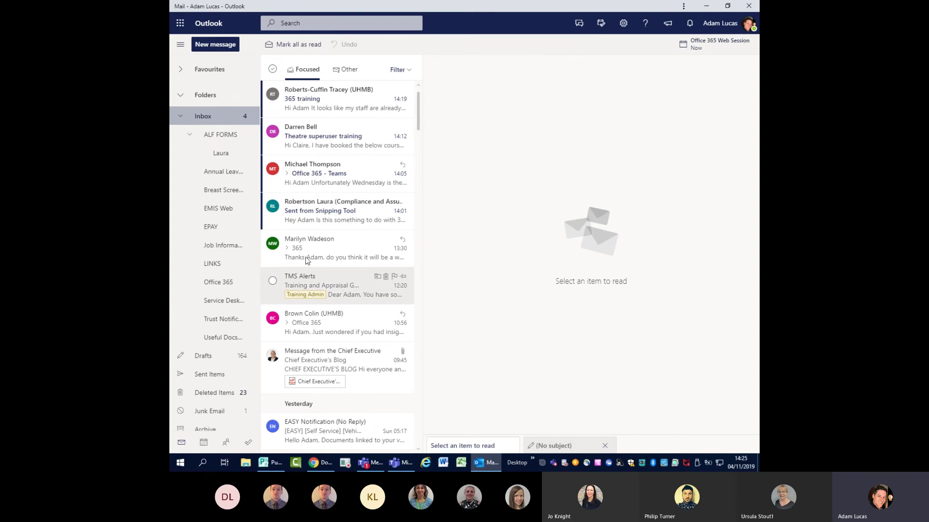
# - Open the Training and Appraisal Goal Reminder and view its Move to folders without moving it
pyautogui.click(306, 279)
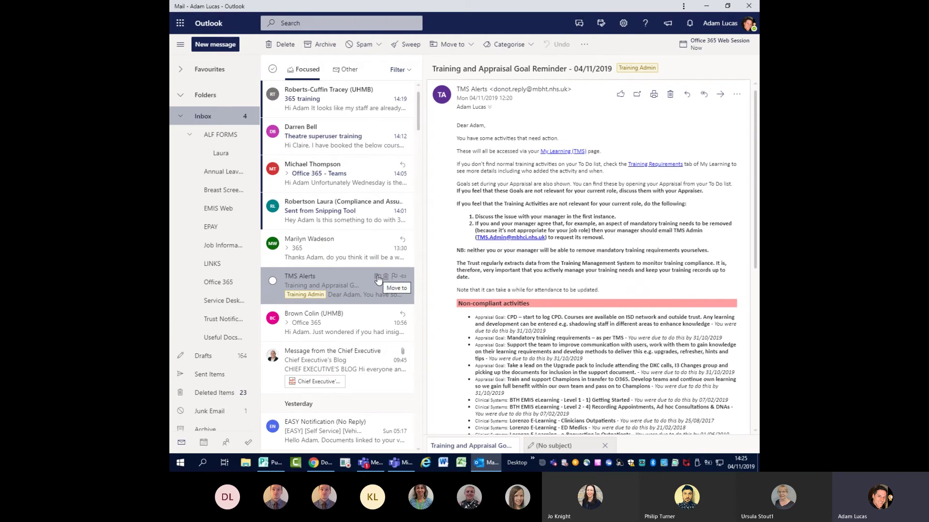
pyautogui.click(378, 279)
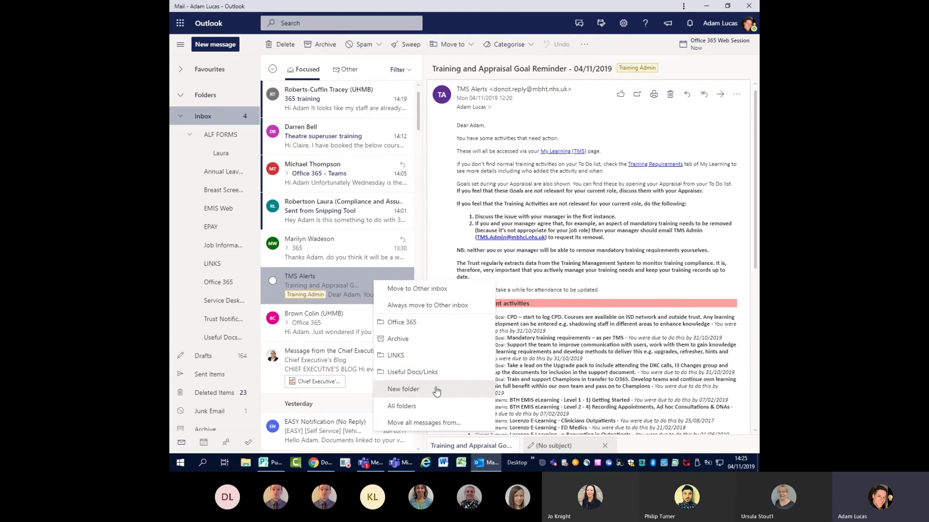
pyautogui.click(331, 277)
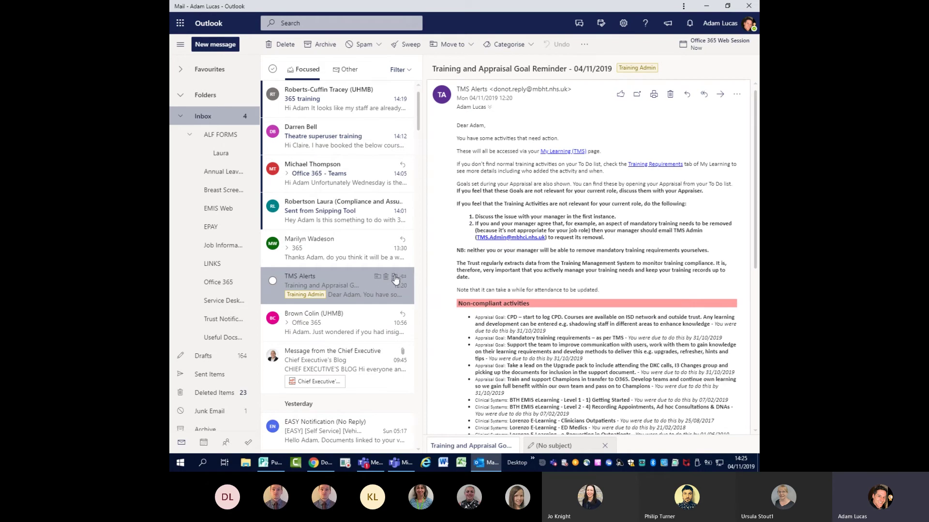
# - Flag the TMS Alerts reminder for follow-up and pin it to the top of the Inbox
pyautogui.click(394, 278)
pyautogui.click(337, 324)
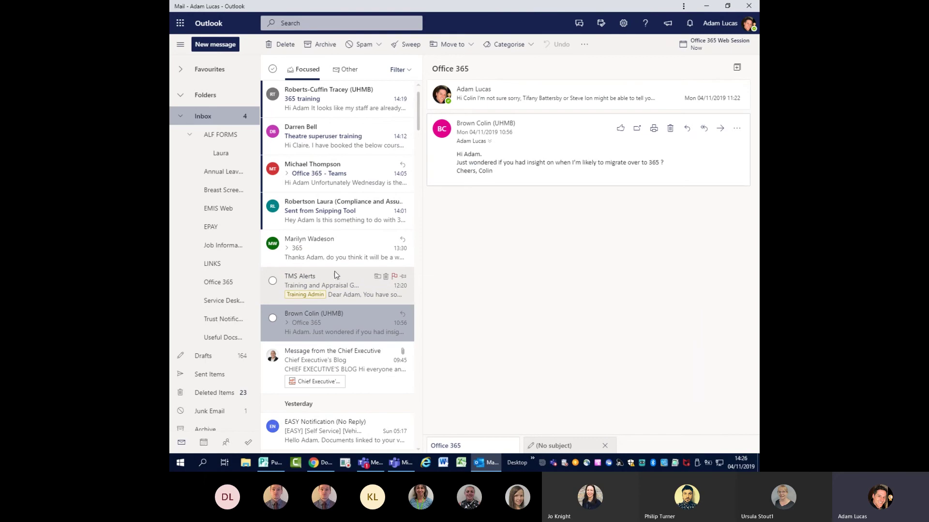
pyautogui.click(404, 279)
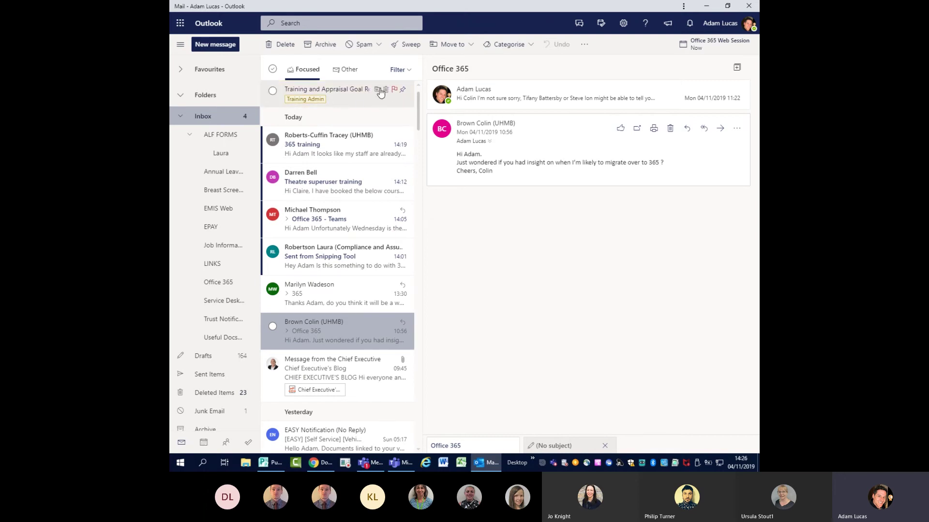
# - Open the pinned reminder and show it in print view
pyautogui.click(350, 97)
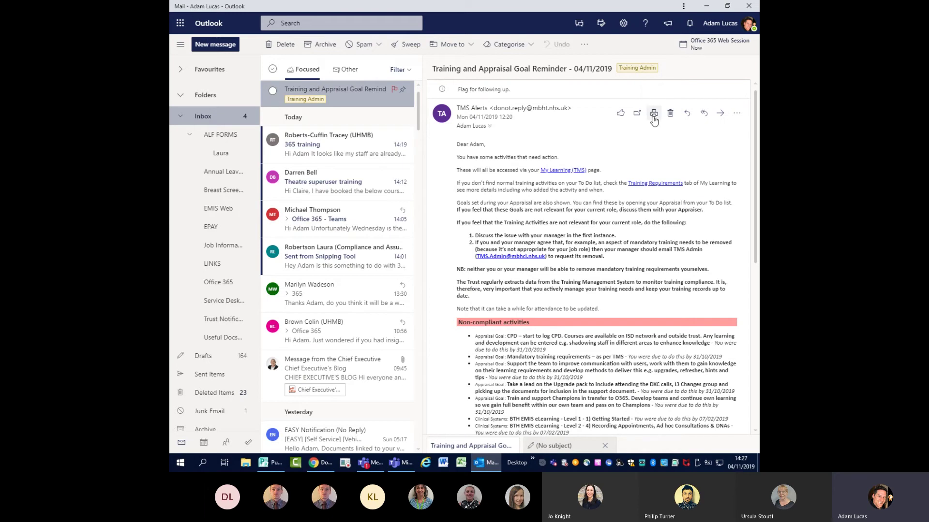
pyautogui.click(654, 114)
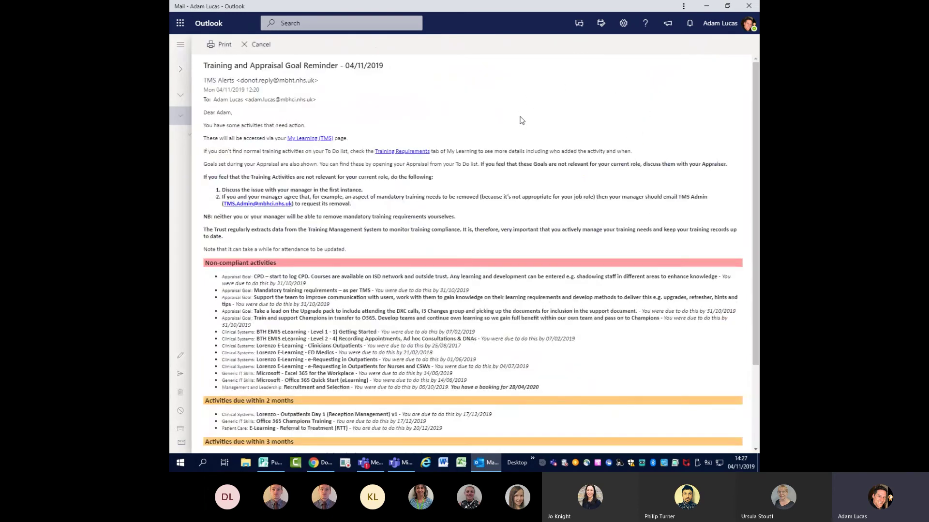
# - In the print dialog, switch the destination from the office printer to Save as PDF, then dismiss it
pyautogui.click(222, 43)
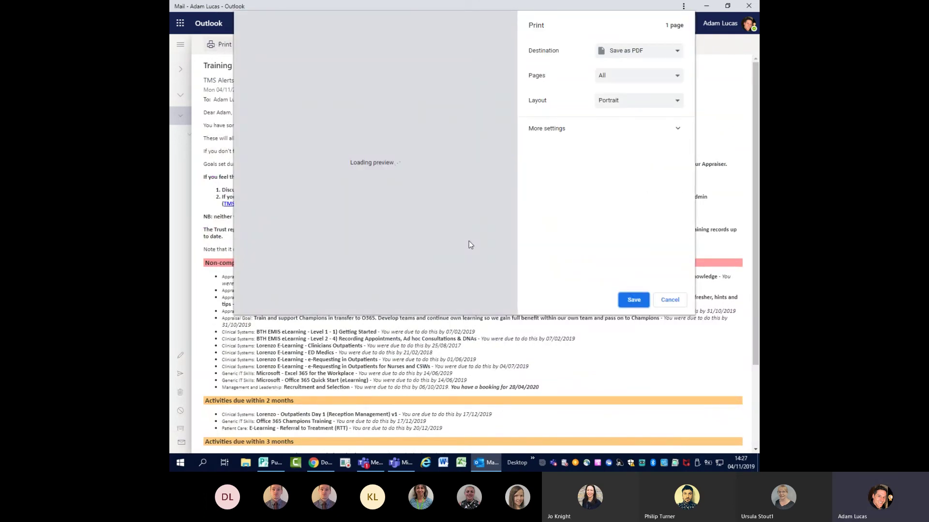
pyautogui.click(650, 54)
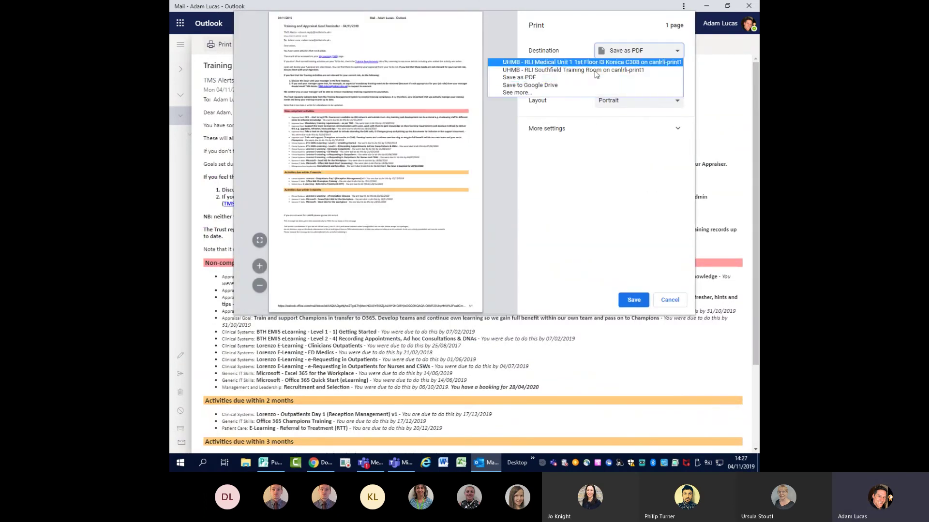
pyautogui.click(643, 61)
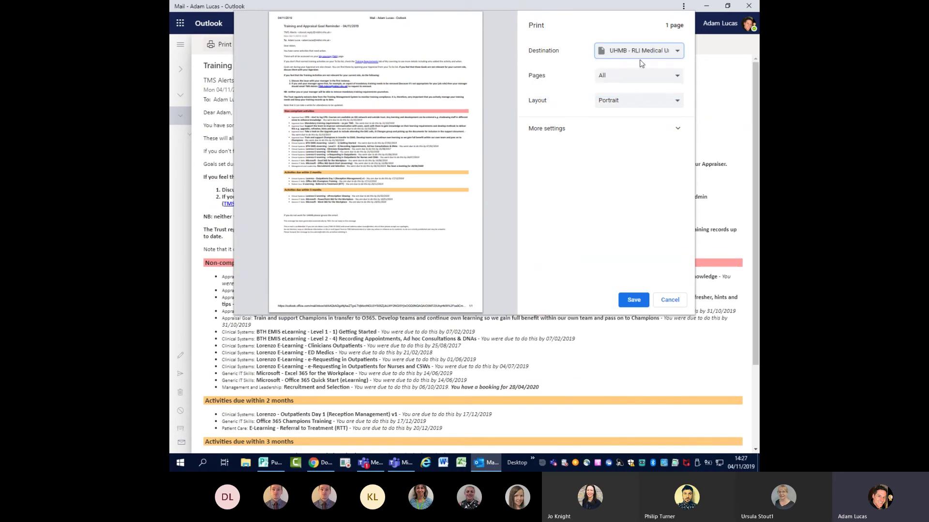
pyautogui.click(649, 54)
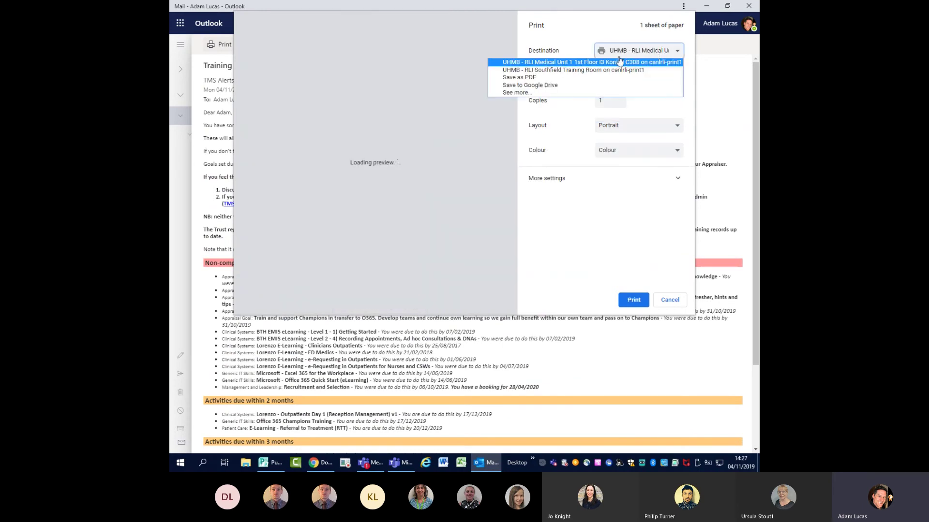
pyautogui.click(517, 78)
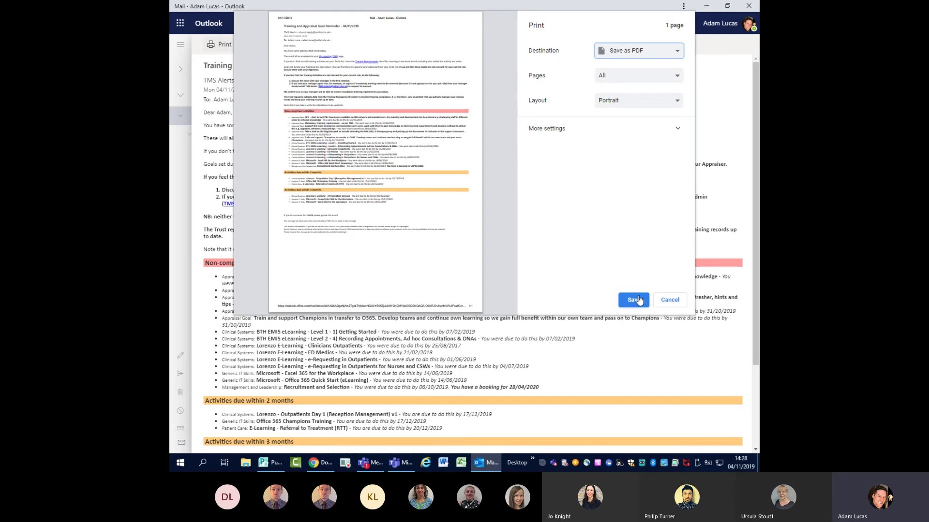
pyautogui.click(638, 299)
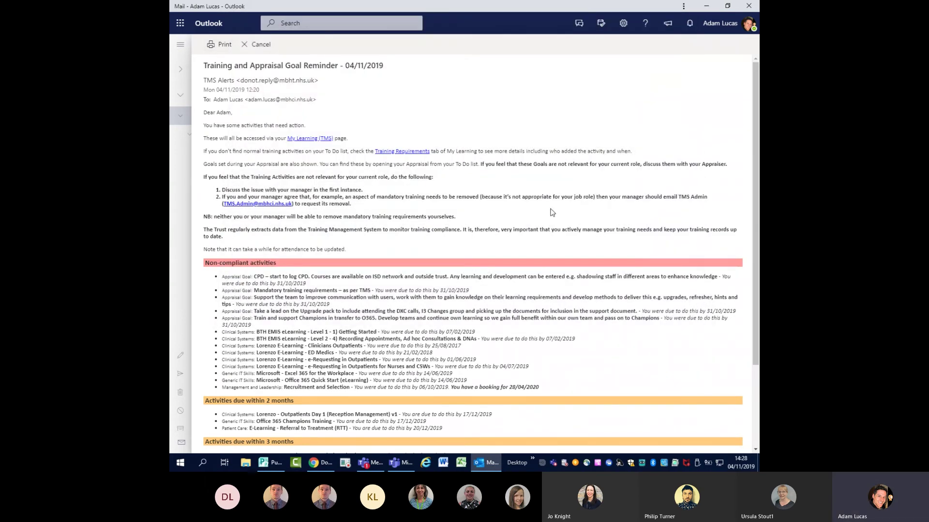
# - Reopen the print dialog, cancel printing, and leave the print view
pyautogui.click(218, 45)
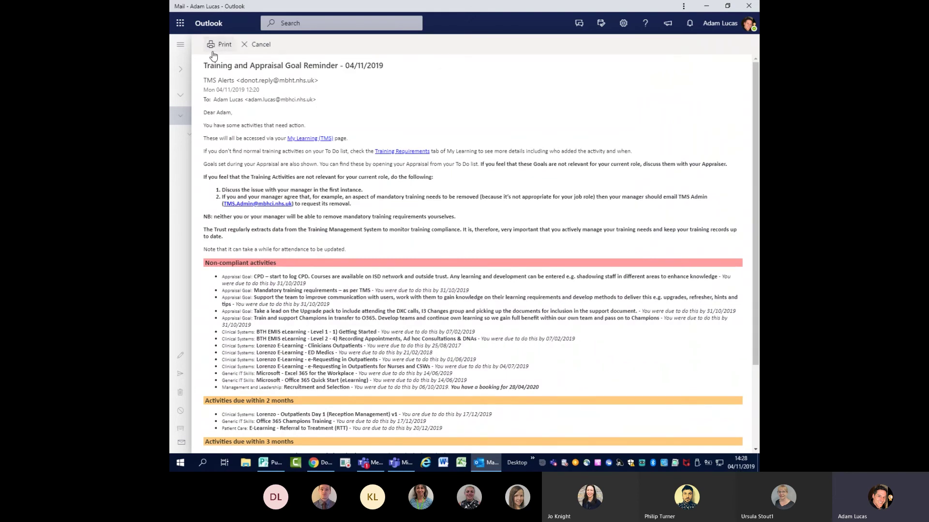
pyautogui.click(638, 51)
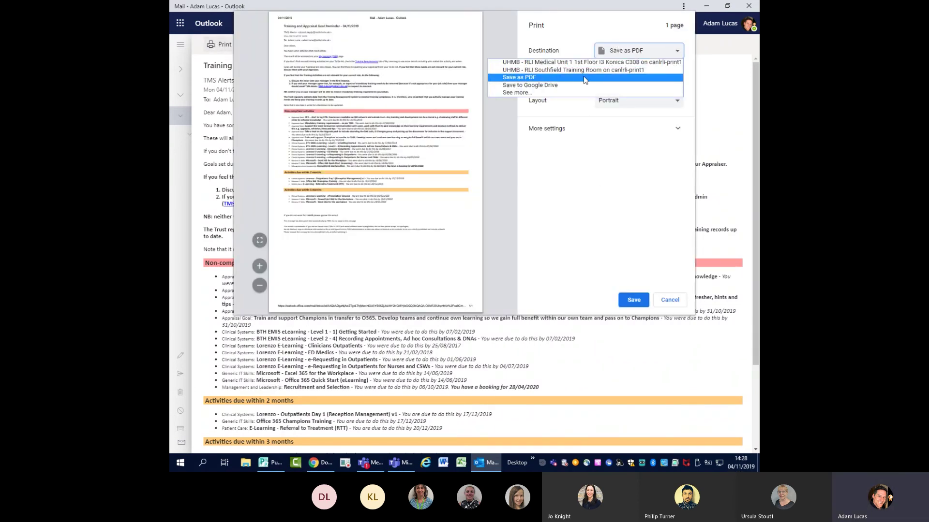
pyautogui.click(669, 304)
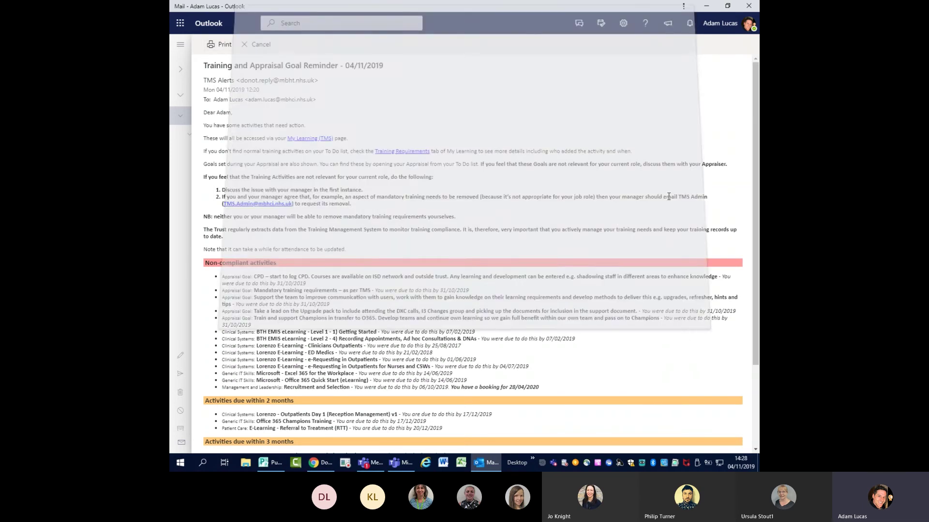
pyautogui.click(258, 44)
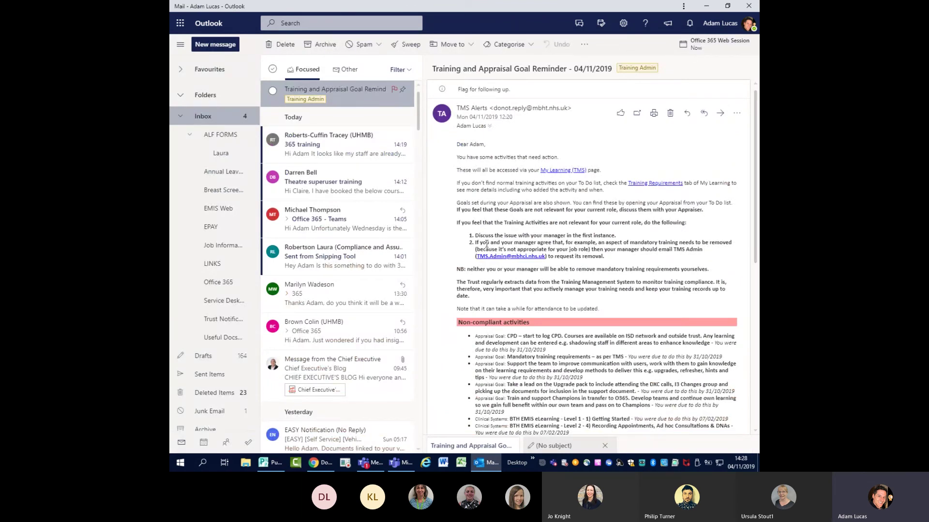
# - Open the full Outlook settings from the quick settings panel
pyautogui.click(625, 25)
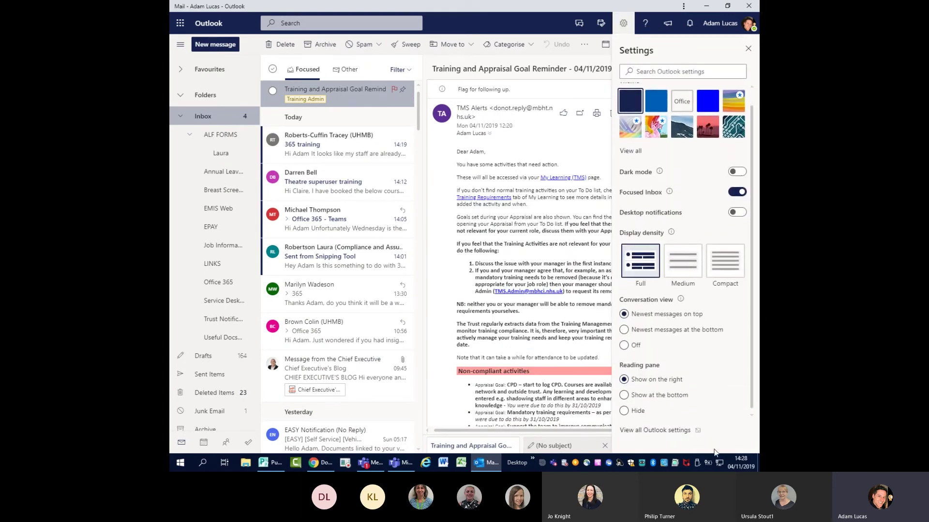
pyautogui.click(655, 432)
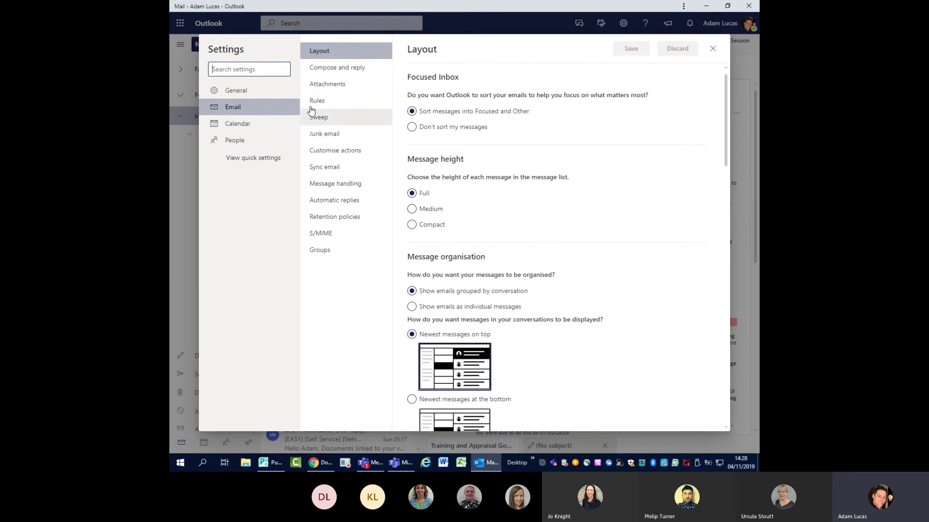
# - Look through the Layout options, then show the Compose and reply settings
pyautogui.scroll(-4, 536, 236)
pyautogui.scroll(2, 535, 236)
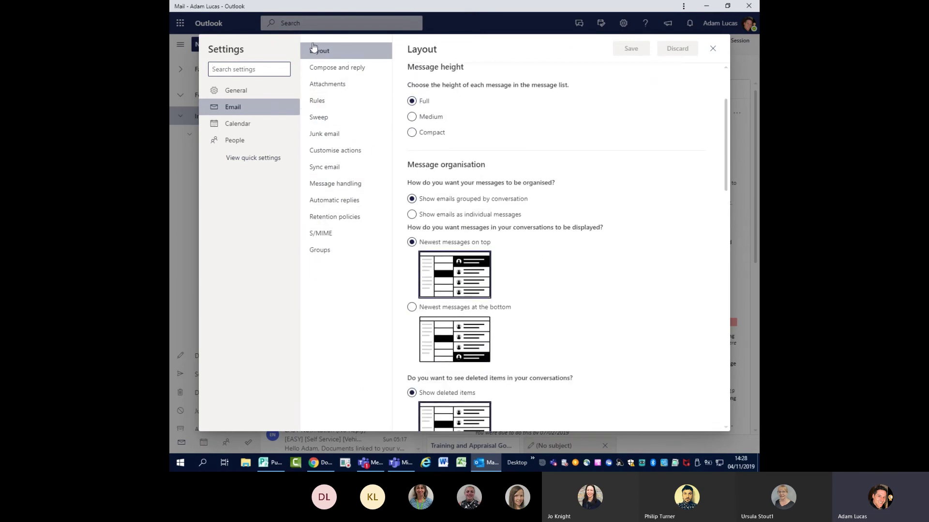
pyautogui.scroll(-7, 516, 187)
pyautogui.scroll(-3, 527, 205)
pyautogui.scroll(10, 527, 206)
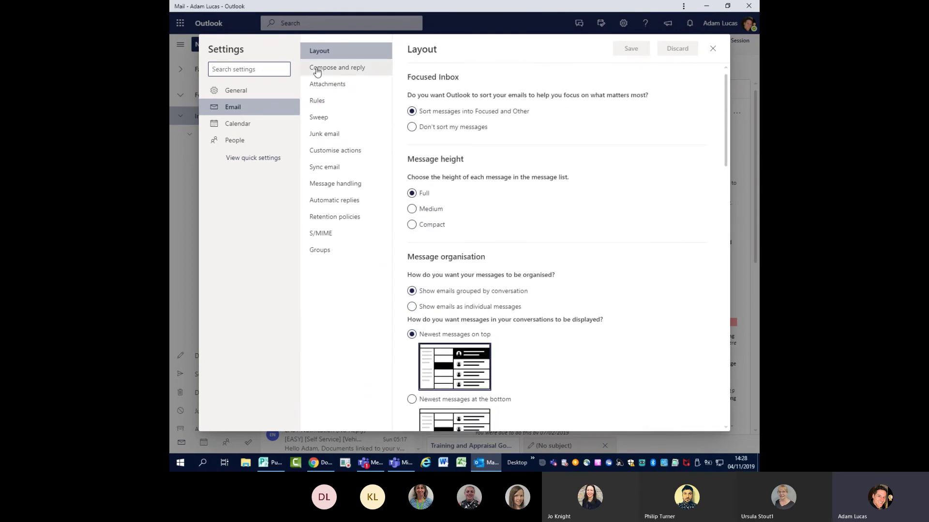
pyautogui.click(335, 71)
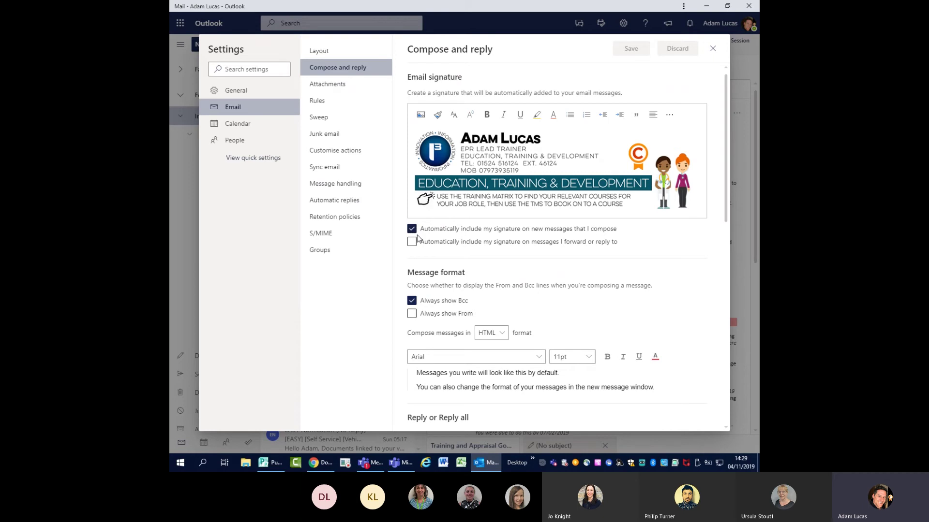
pyautogui.scroll(-1, 538, 232)
pyautogui.scroll(-3, 537, 232)
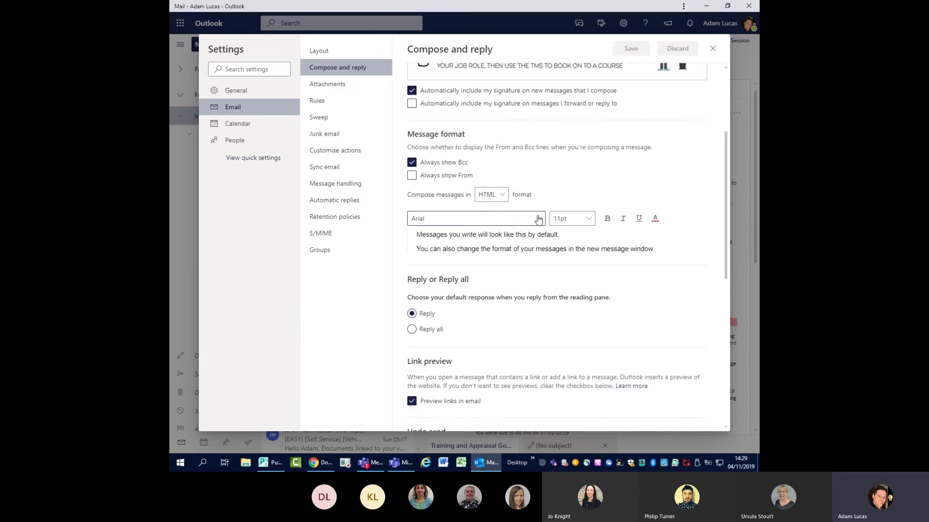
pyautogui.click(538, 219)
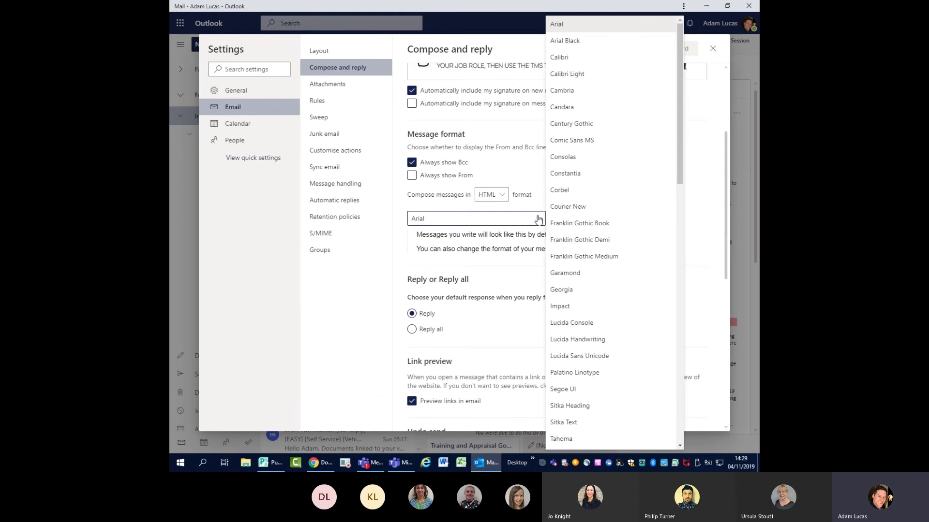
pyautogui.click(698, 221)
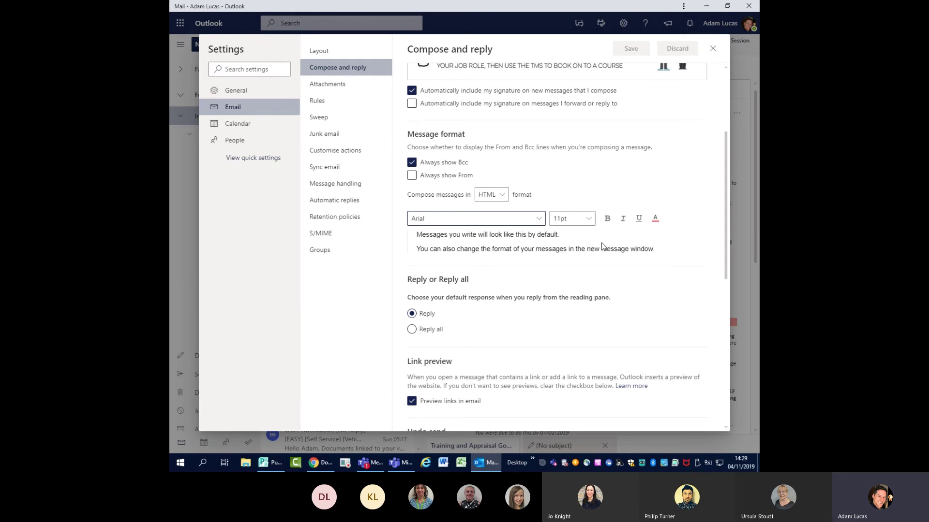
pyautogui.scroll(-4, 602, 247)
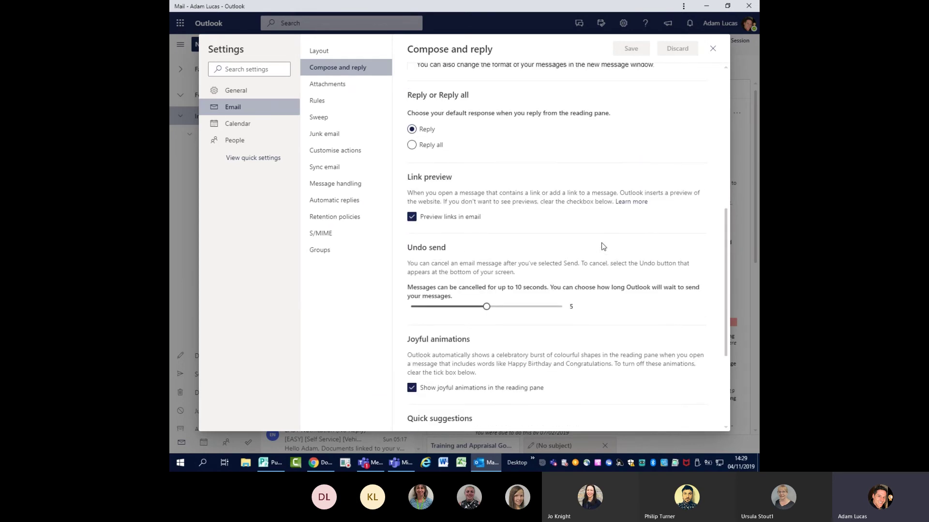
pyautogui.scroll(-1, 526, 159)
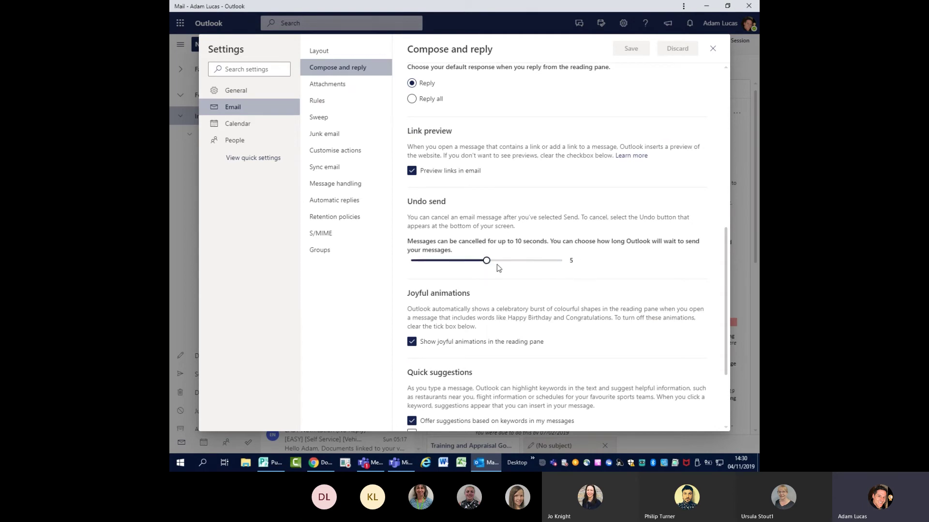
pyautogui.moveTo(486, 261); pyautogui.dragTo(566, 266)
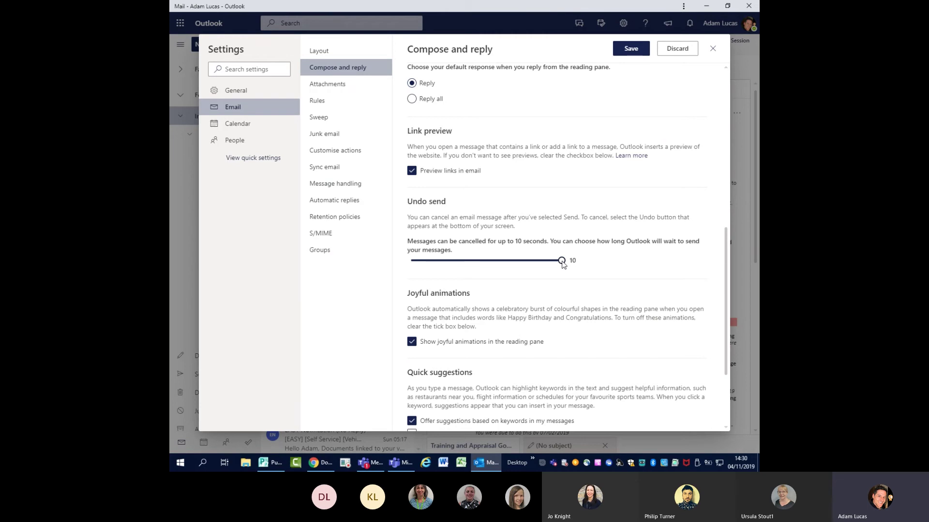
pyautogui.moveTo(563, 264); pyautogui.dragTo(483, 265)
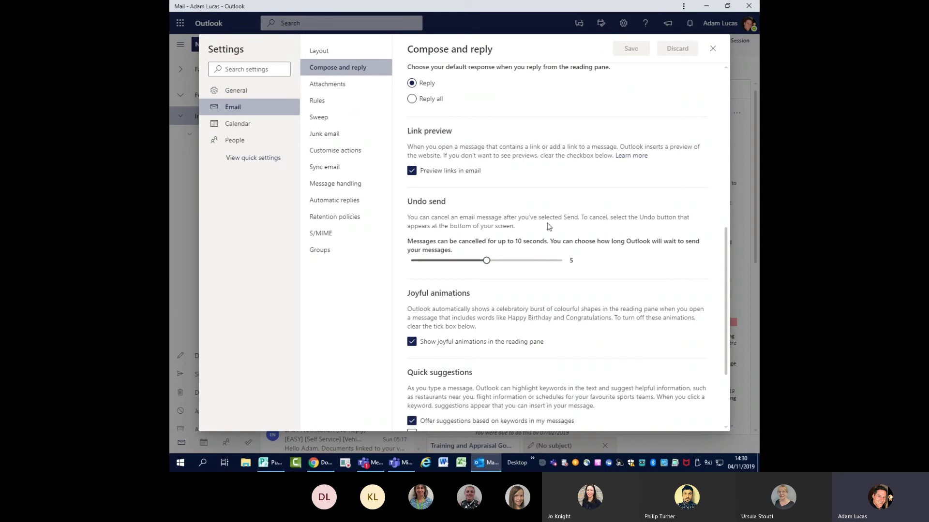
pyautogui.scroll(-2, 548, 228)
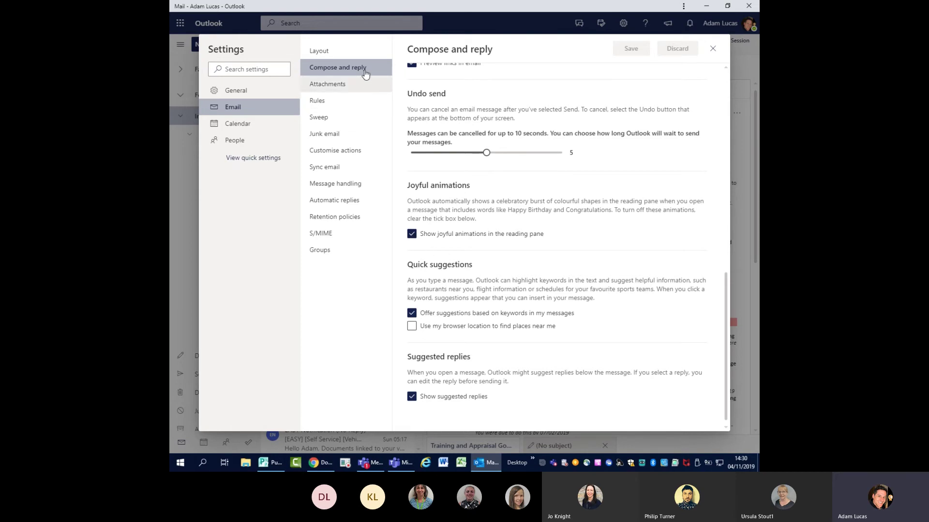
# - Start a new mail rule named TEST from the Rules settings
pyautogui.click(325, 102)
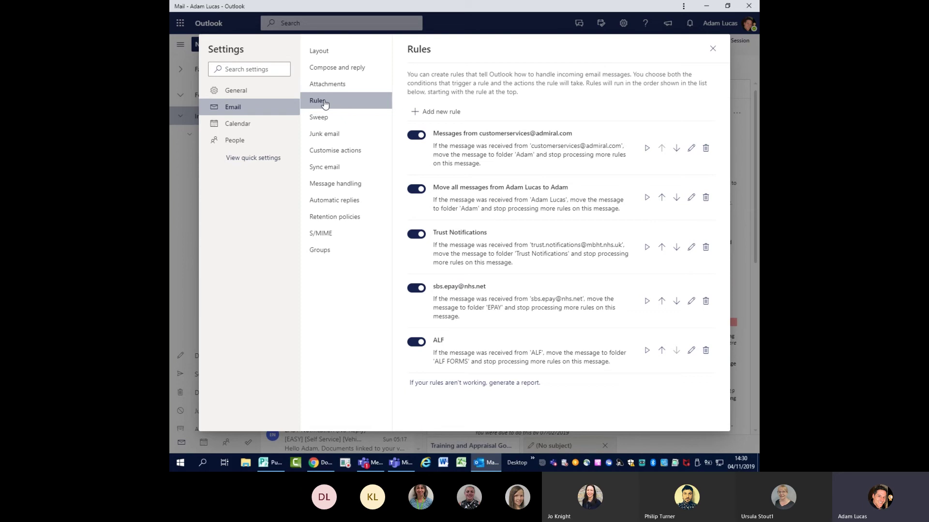
pyautogui.click(444, 115)
pyautogui.write('TEST')
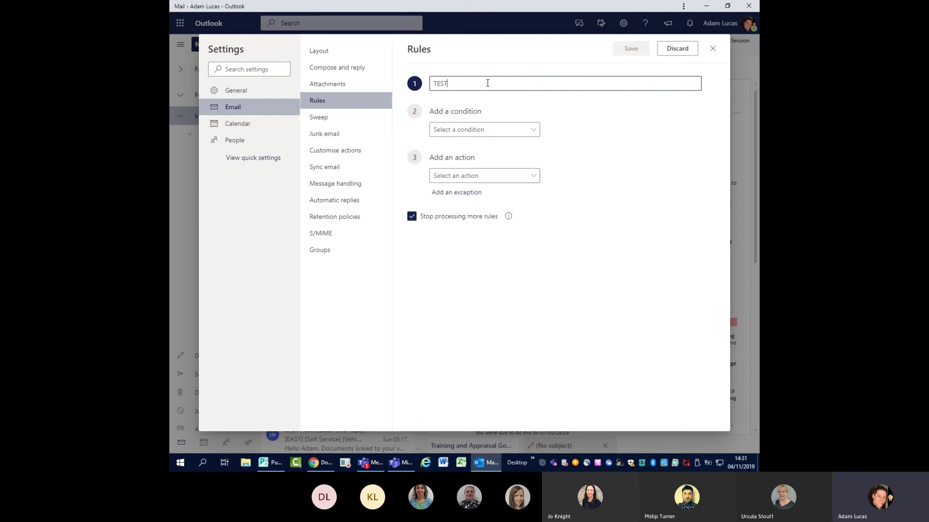
# - Set the TEST rule's condition to messages from a chosen contact
pyautogui.click(535, 131)
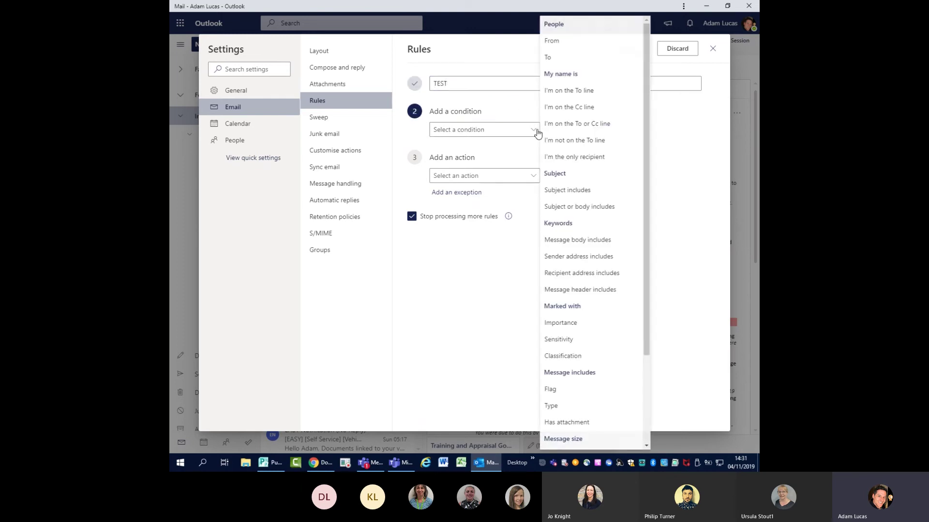
pyautogui.click(554, 41)
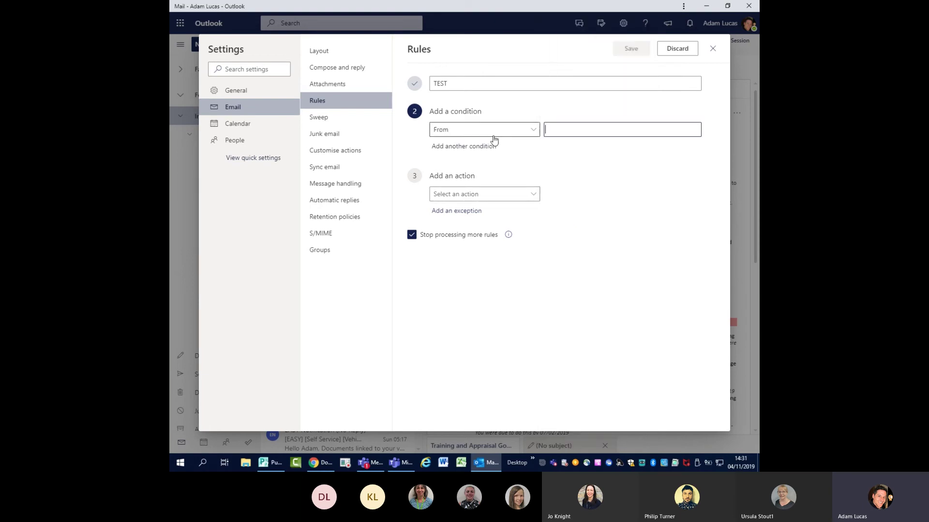
pyautogui.write('il')
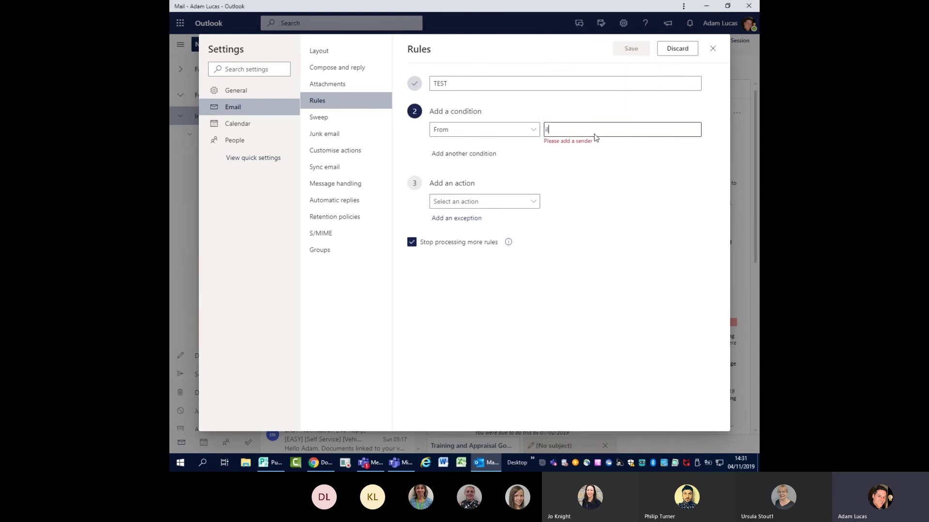
pyautogui.press('BackSpace')
pyautogui.press('BackSpace')
pyautogui.write('phi')
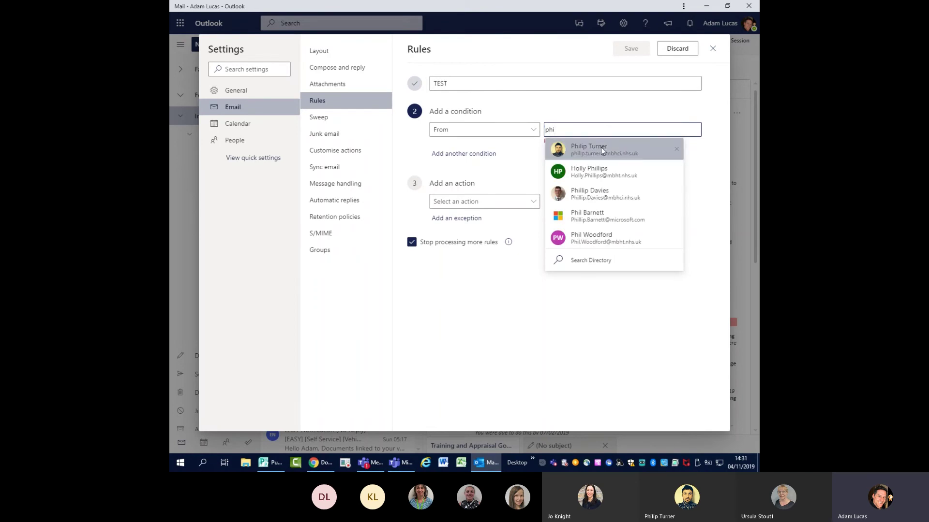
pyautogui.click(601, 149)
# - Make the rule move matching messages to the Office 365 folder
pyautogui.click(528, 196)
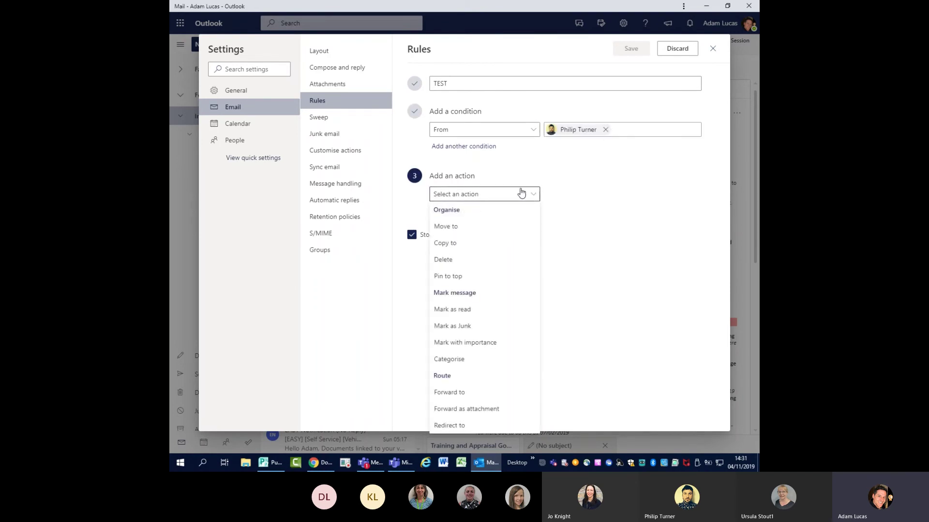
pyautogui.click(457, 227)
pyautogui.click(653, 195)
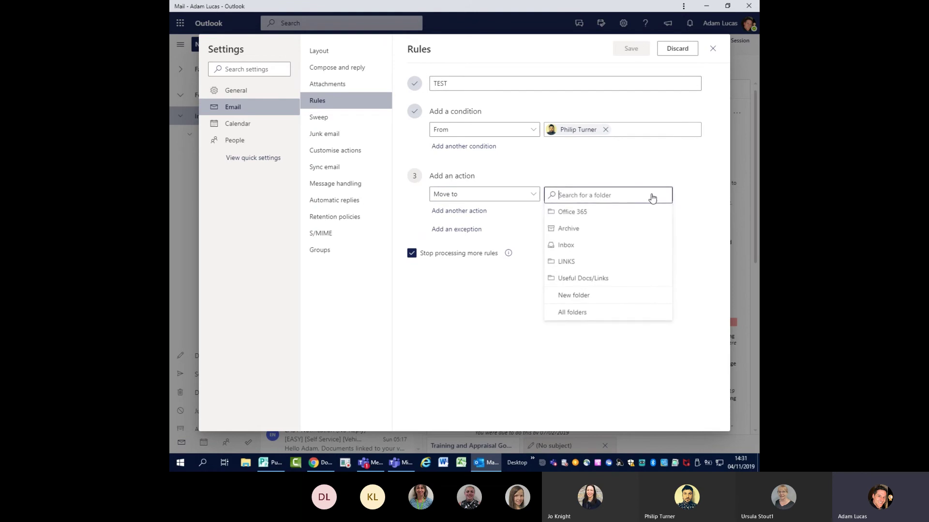
pyautogui.click(585, 213)
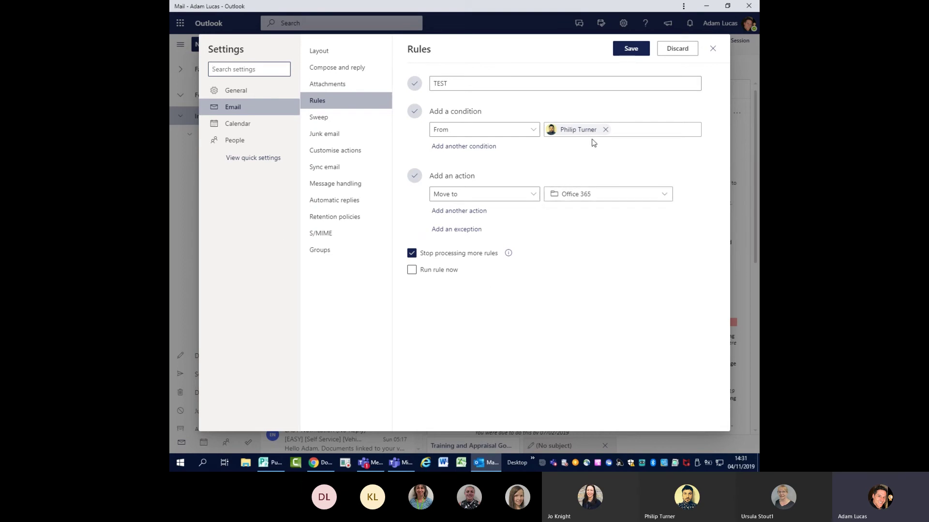
pyautogui.click(334, 102)
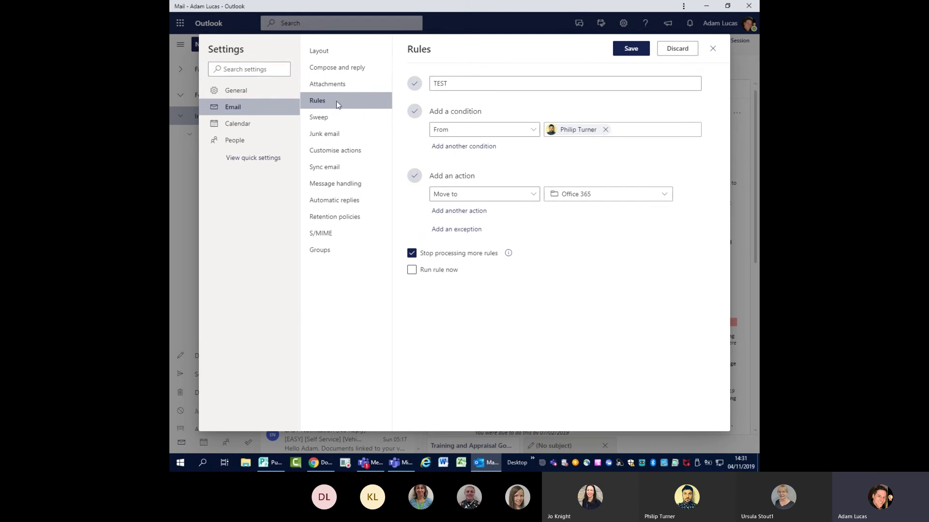
# - Discard the draft TEST rule, close Settings, and show the Annual Leave Requests folder
pyautogui.click(469, 266)
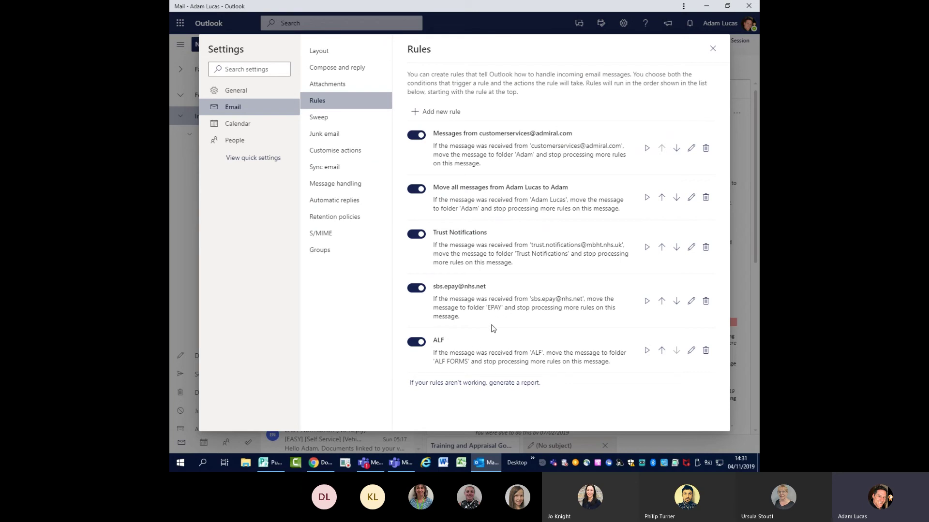
pyautogui.click(712, 49)
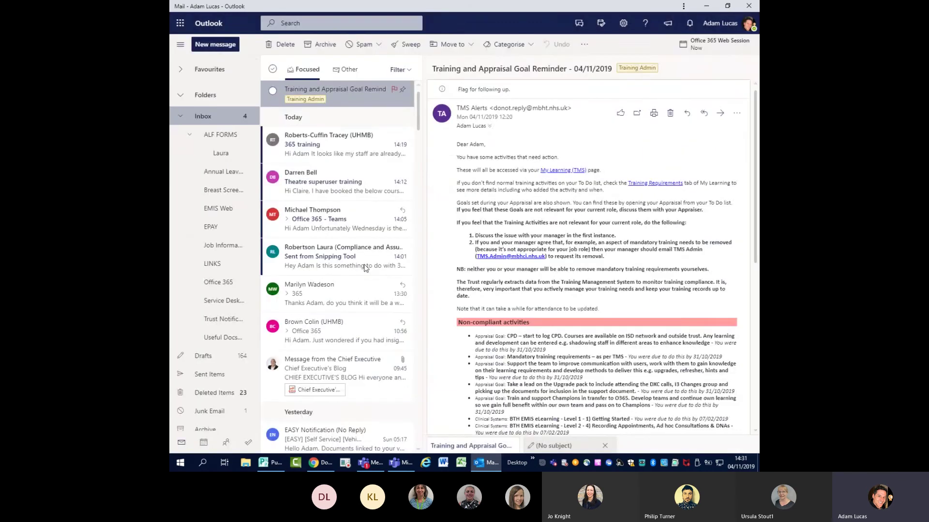
pyautogui.click(220, 172)
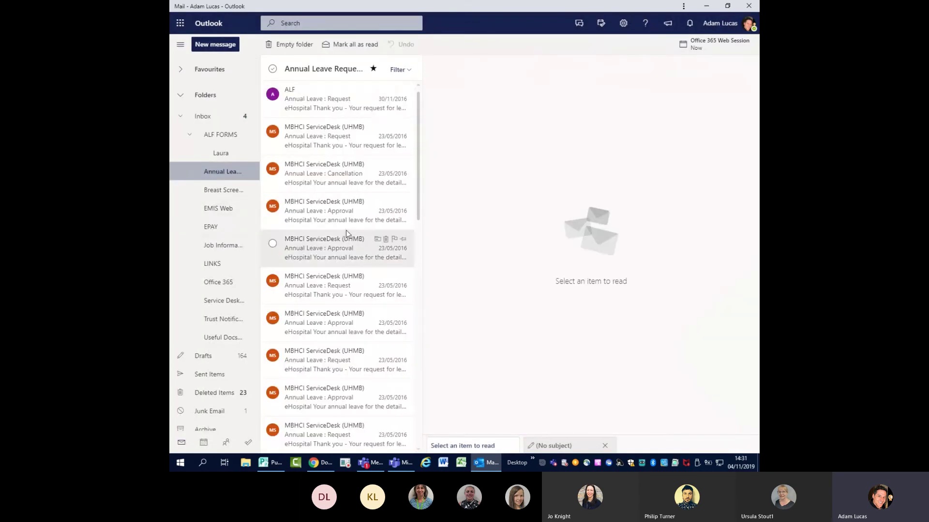
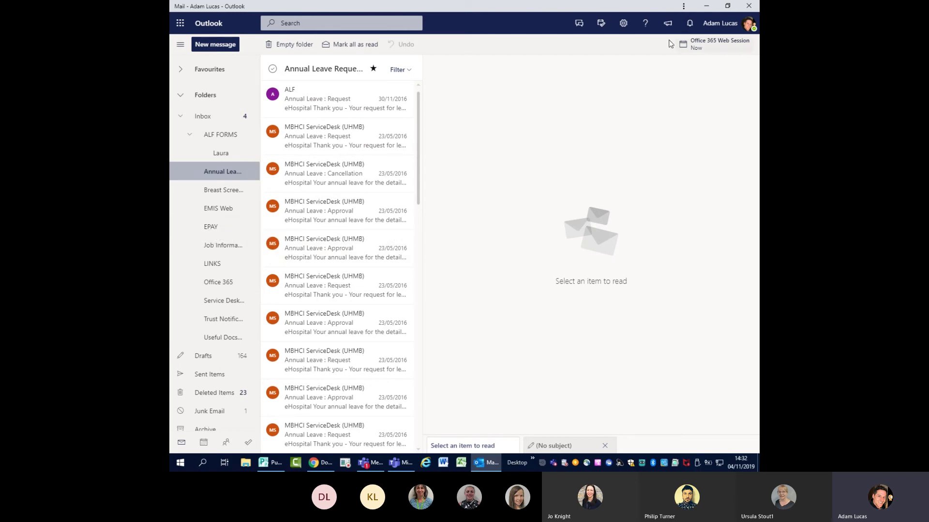
# - Open the quick Settings pane with the theme, dark mode and Focused Inbox options
pyautogui.click(622, 24)
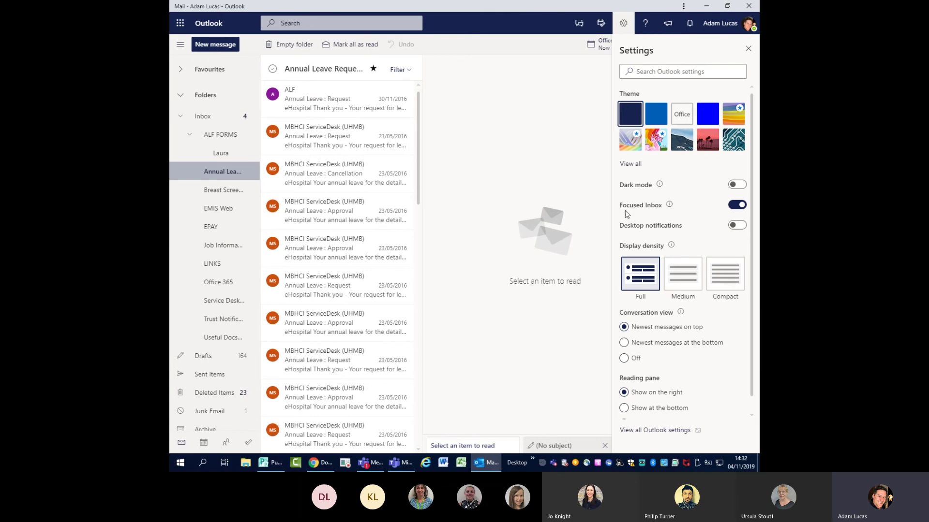
# - Delete the top two rules under Email > Rules, then view the Sweep settings
pyautogui.click(659, 431)
pyautogui.click(322, 100)
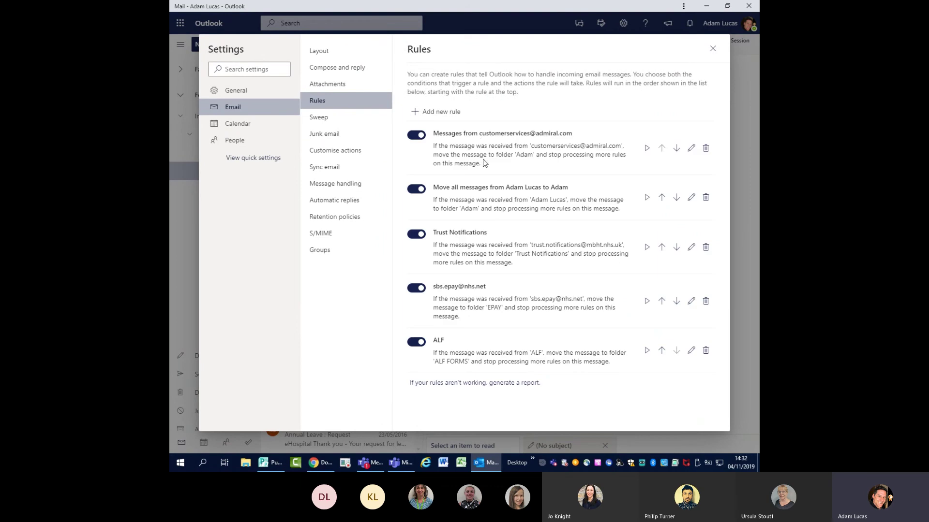
pyautogui.click(706, 149)
pyautogui.click(468, 252)
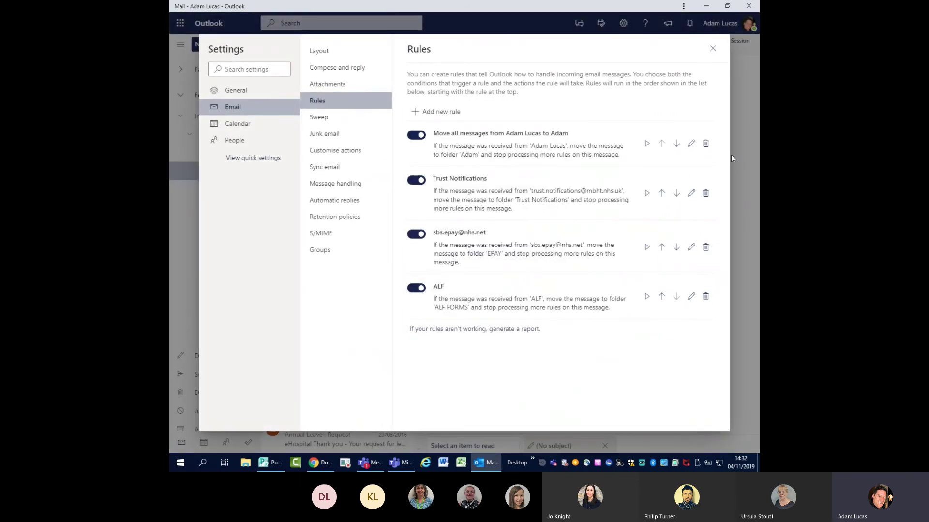
pyautogui.click(706, 143)
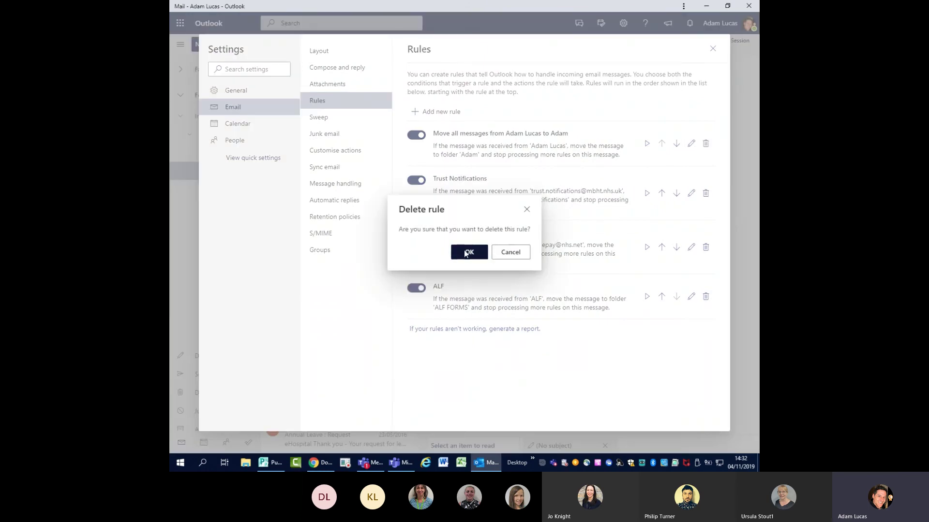
pyautogui.click(467, 252)
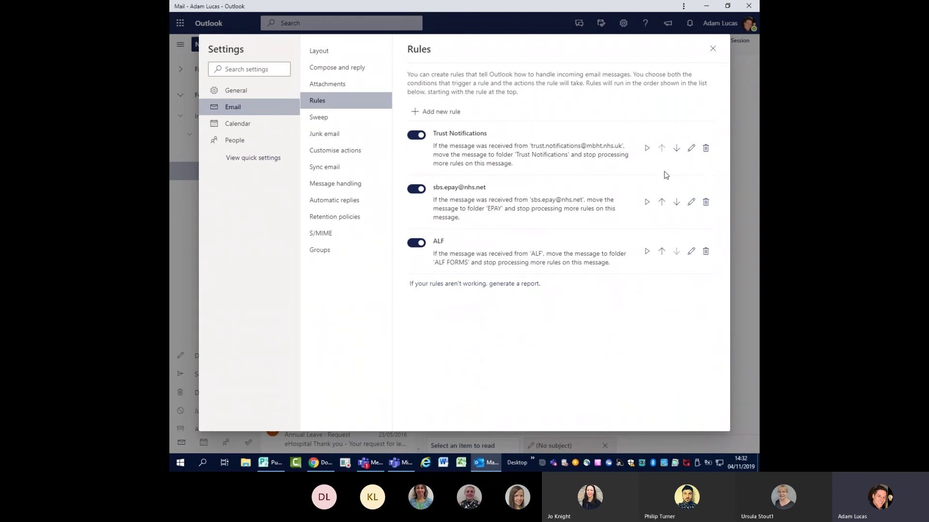
pyautogui.click(319, 119)
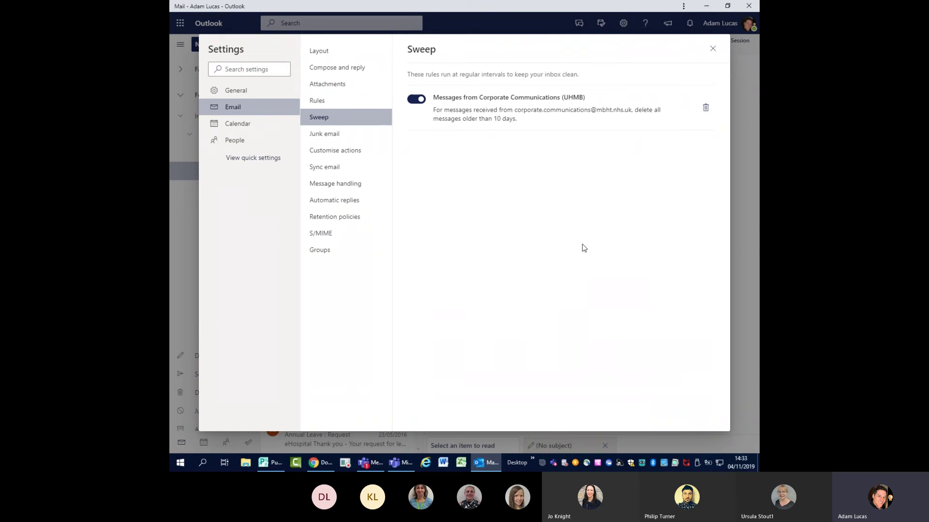
# - Show the Customise actions settings, with Delete, Pin, Flag and Move to a folder as quick actions
pyautogui.click(336, 153)
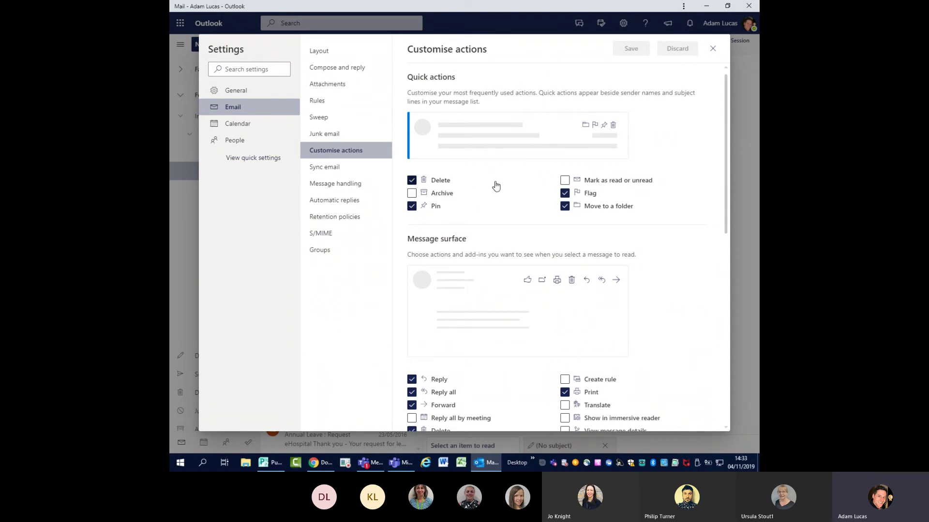
# - Remove Insert emojis and GIFs and Show formatting options from the compose toolbar and save
pyautogui.scroll(-3, 495, 186)
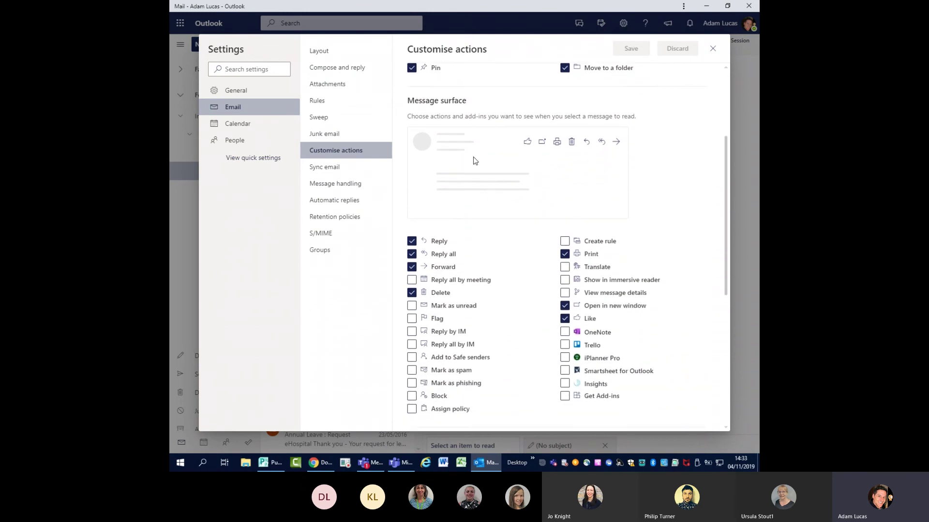
pyautogui.scroll(-1, 615, 186)
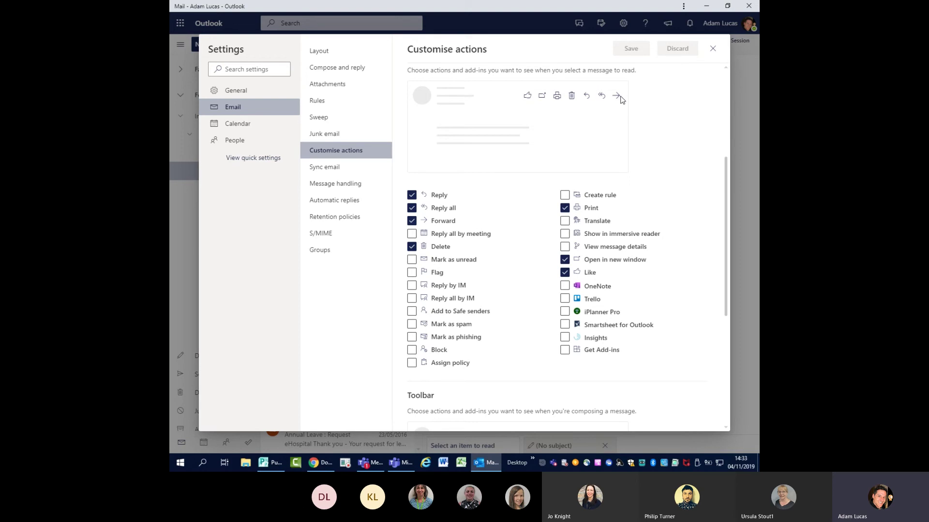
pyautogui.scroll(-2, 611, 208)
pyautogui.scroll(-3, 612, 208)
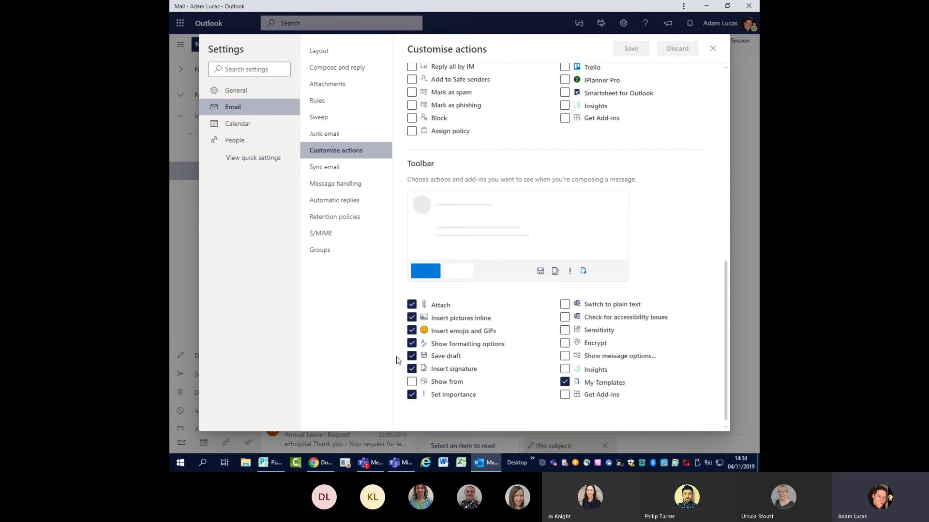
pyautogui.click(412, 331)
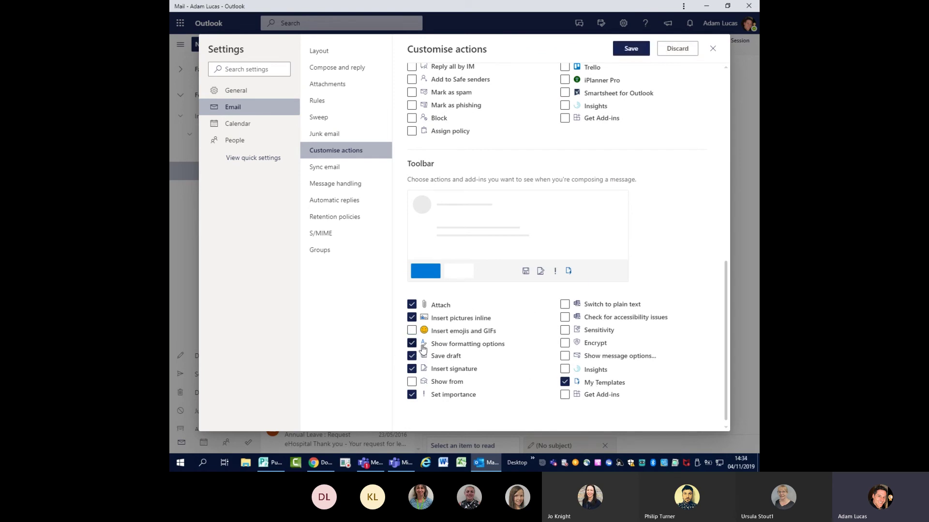
pyautogui.click(412, 344)
pyautogui.click(411, 318)
pyautogui.click(412, 317)
pyautogui.click(630, 49)
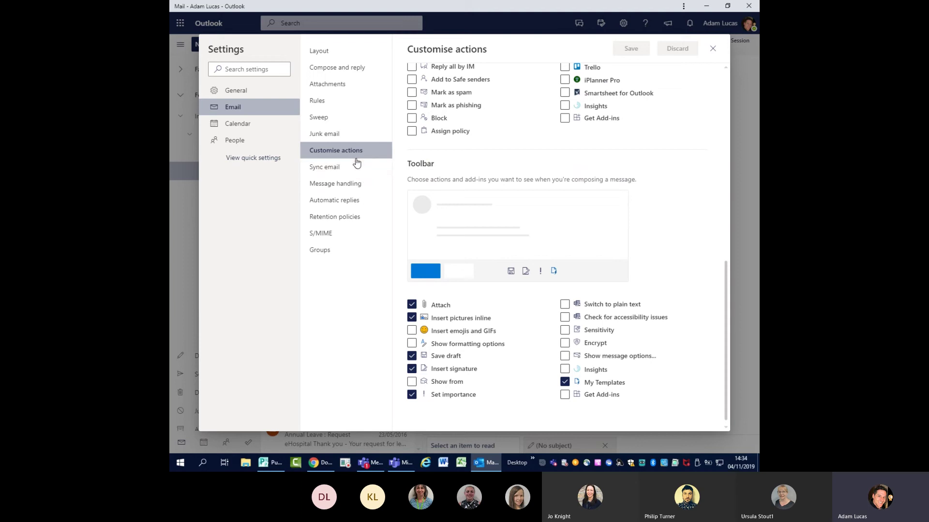
# - Try the Automatic replies toggle on and off, leaving automatic replies switched off
pyautogui.click(324, 201)
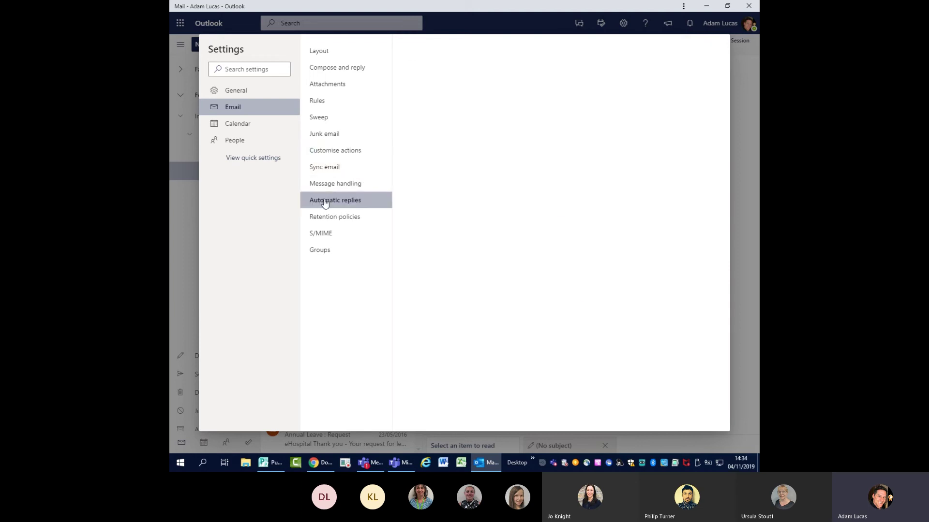
pyautogui.click(418, 98)
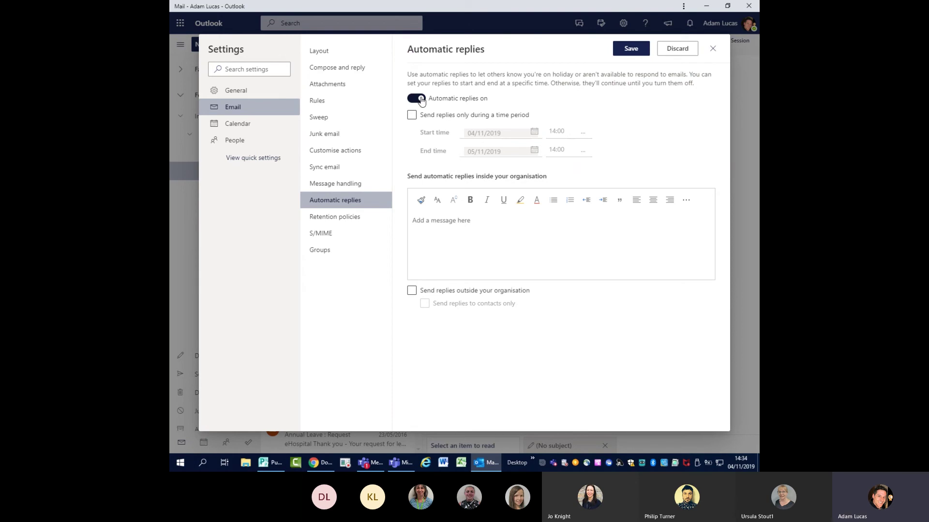
pyautogui.click(416, 98)
pyautogui.click(421, 99)
pyautogui.click(420, 100)
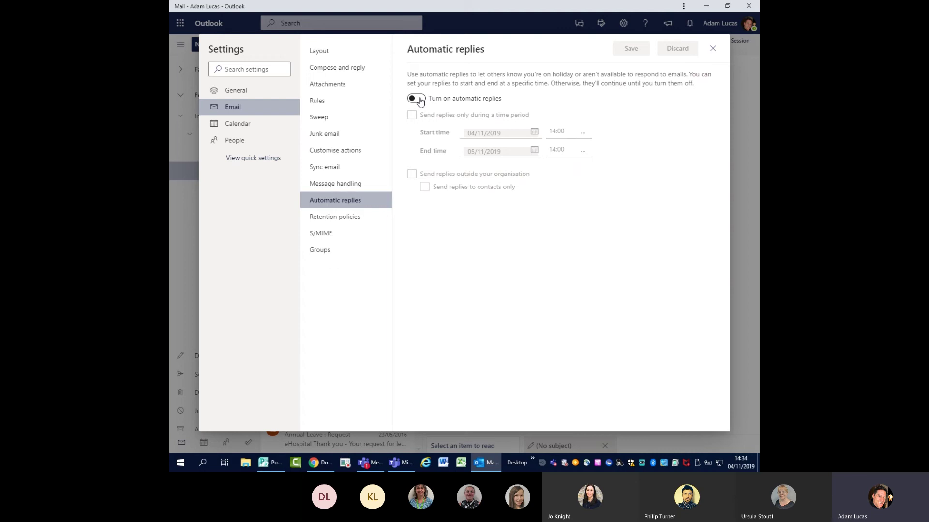
# - Look through the General > Notifications settings, then close Settings
pyautogui.click(231, 93)
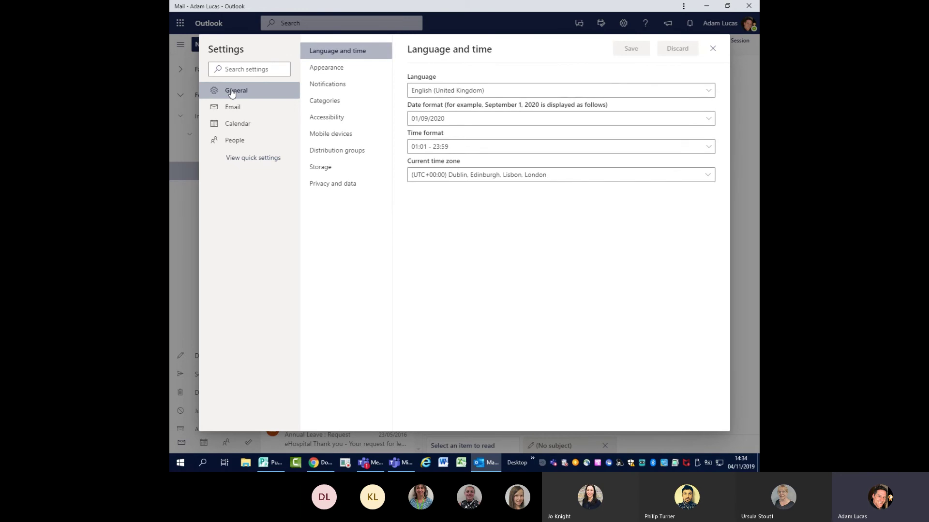
pyautogui.click(340, 86)
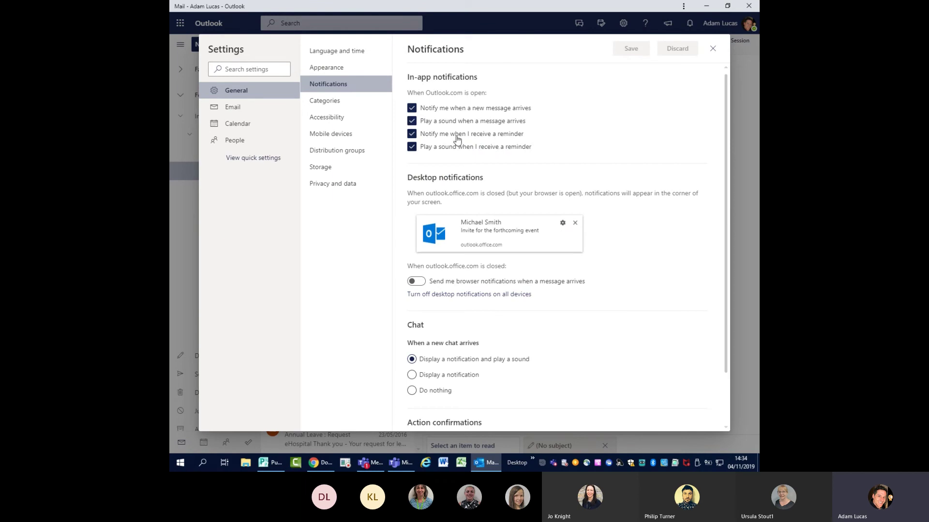
pyautogui.scroll(-2, 447, 207)
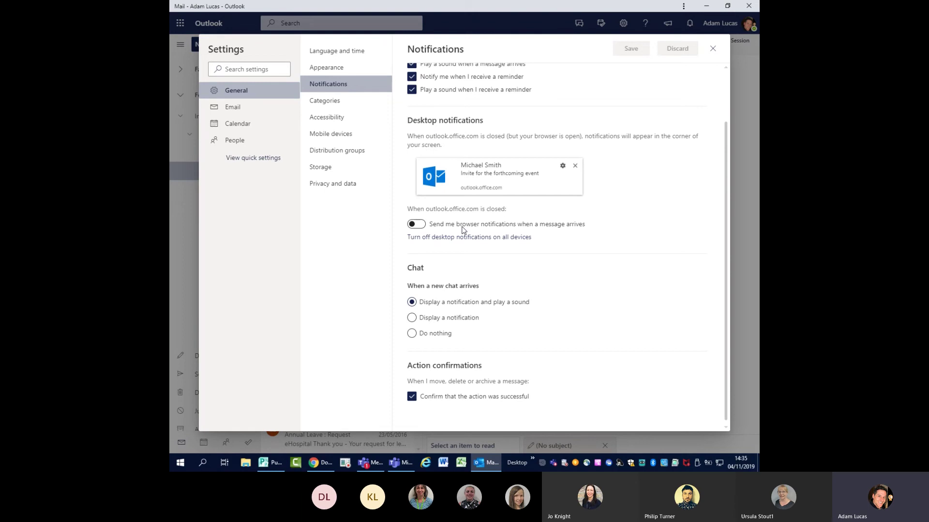
pyautogui.click(713, 49)
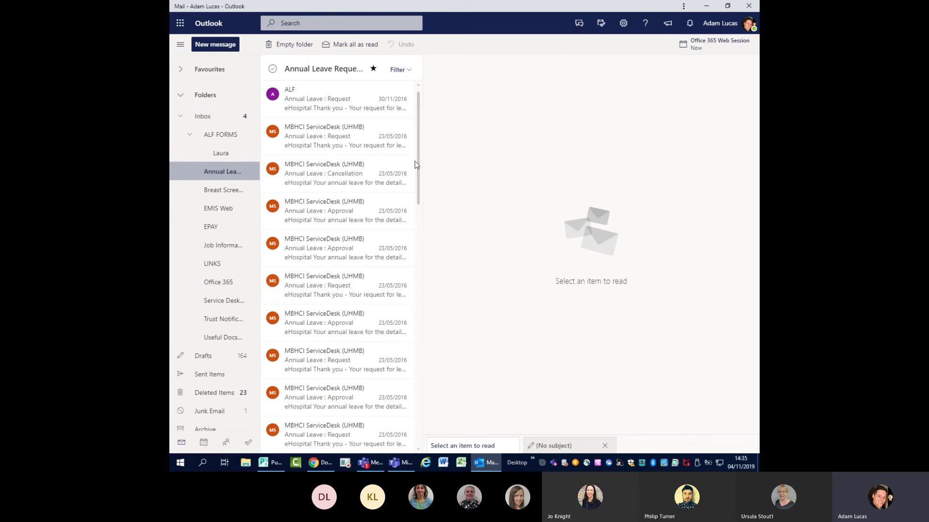
# - In the Inbox, open the 365 conversation and the Message from the Chief Executive email
pyautogui.click(206, 116)
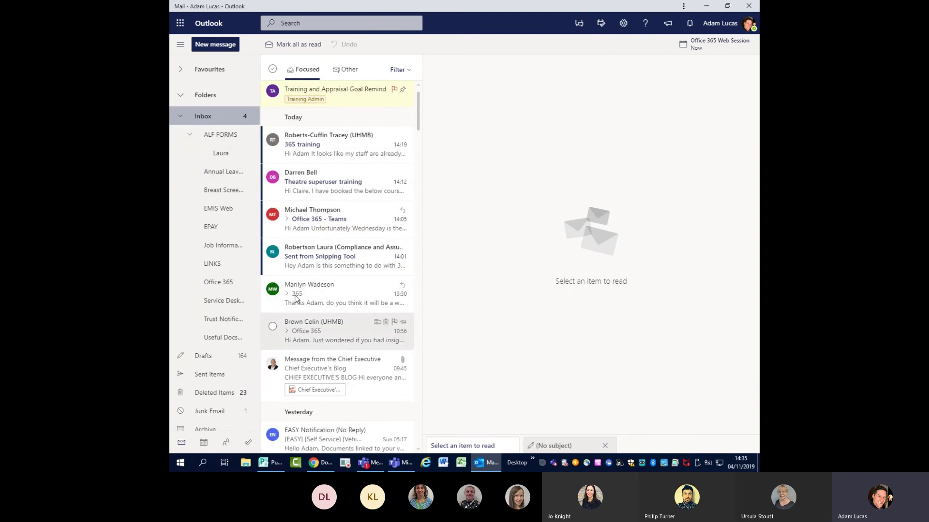
pyautogui.click(348, 294)
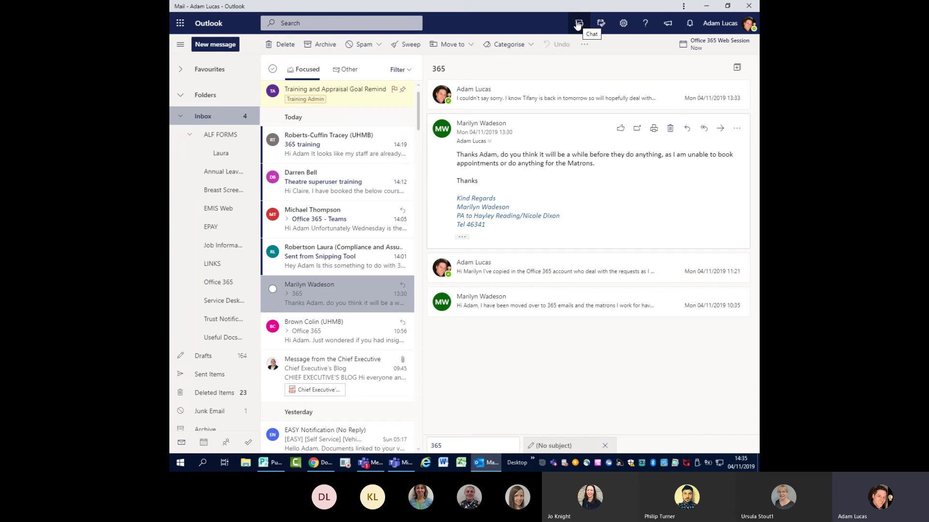
pyautogui.click(341, 369)
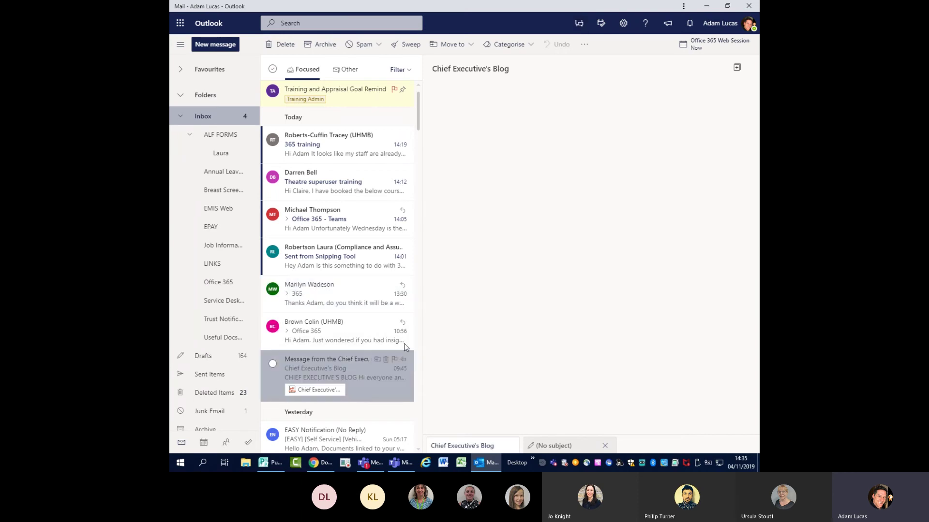
pyautogui.click(602, 24)
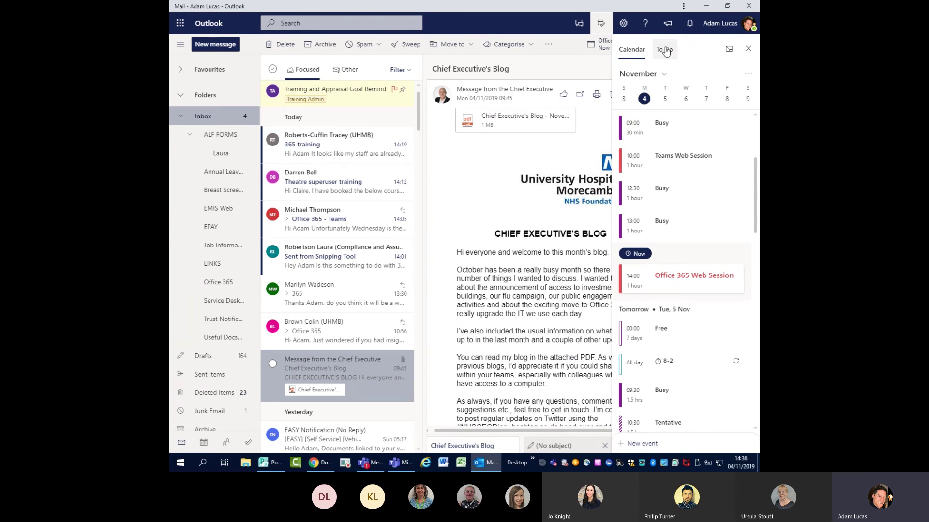
pyautogui.click(748, 75)
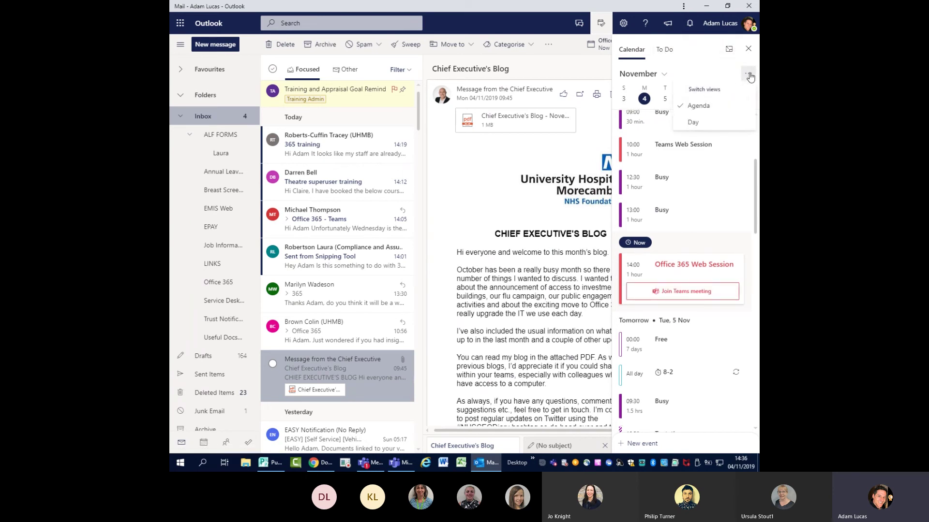
pyautogui.click(694, 124)
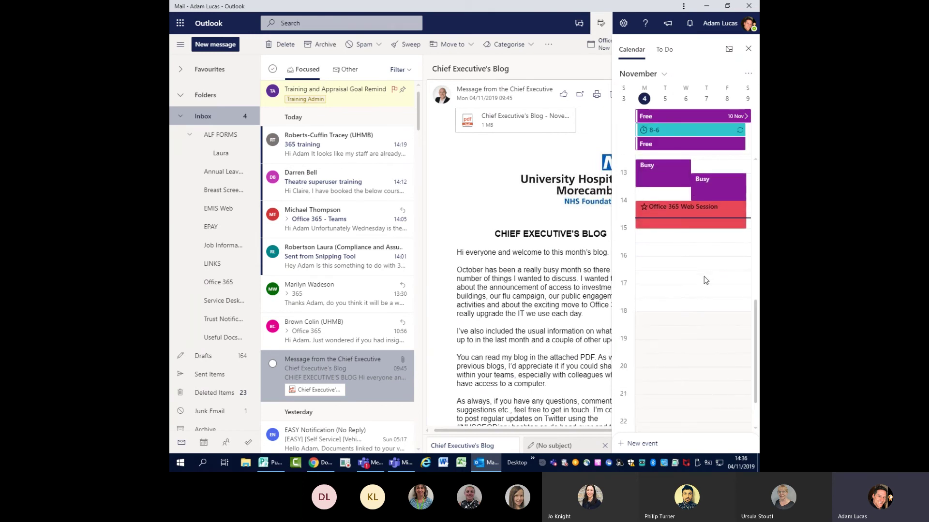
pyautogui.click(666, 51)
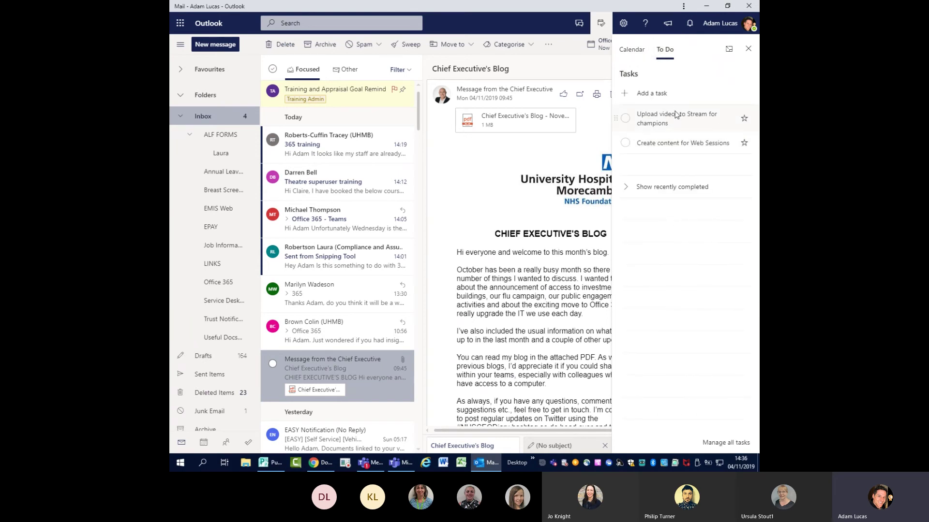
pyautogui.click(639, 188)
pyautogui.click(655, 187)
pyautogui.click(632, 48)
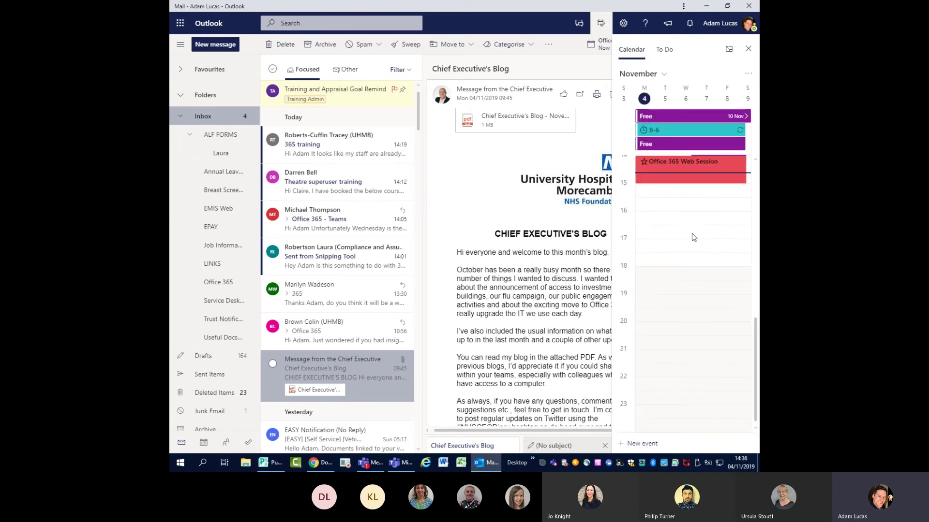
pyautogui.click(735, 54)
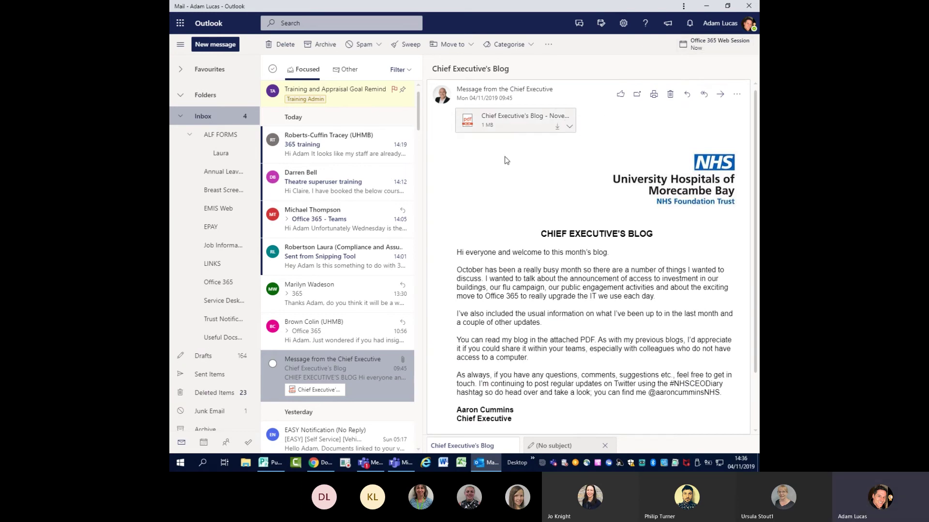
pyautogui.click(646, 23)
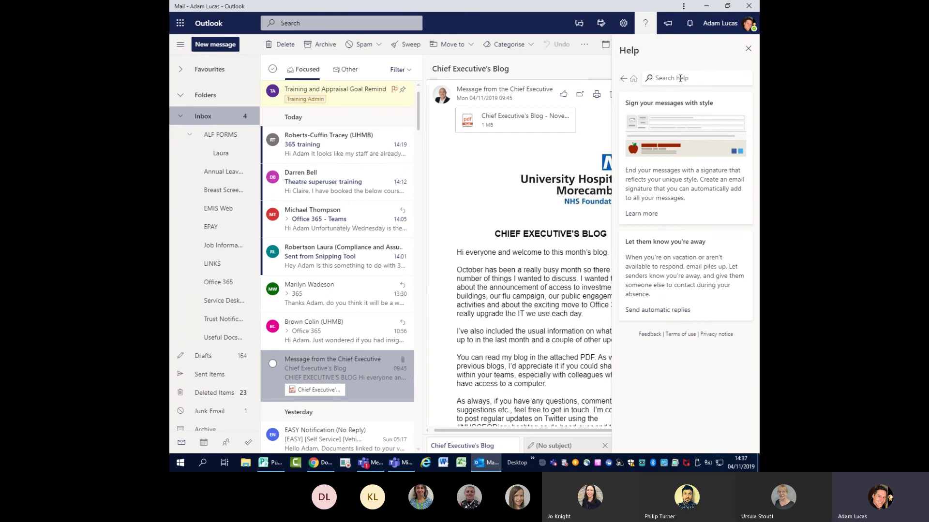
pyautogui.write('calendar')
pyautogui.press('Return')
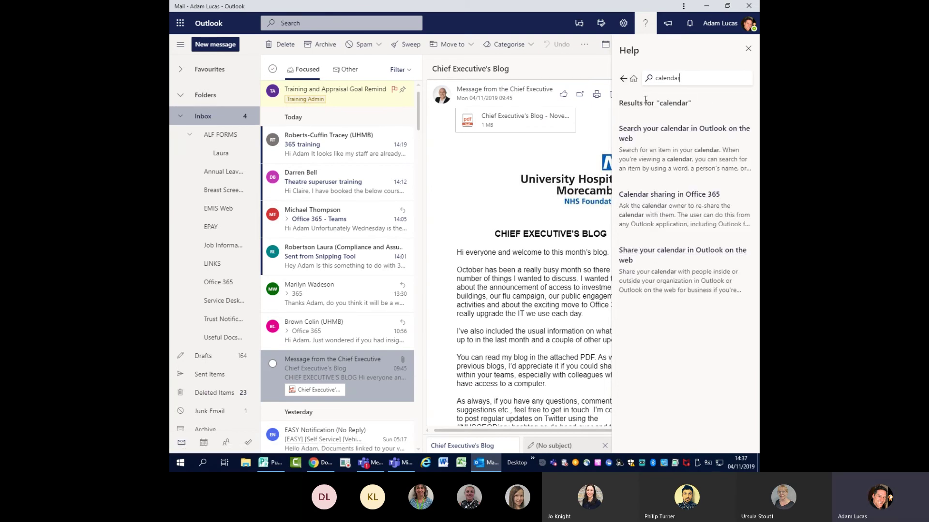
pyautogui.click(749, 50)
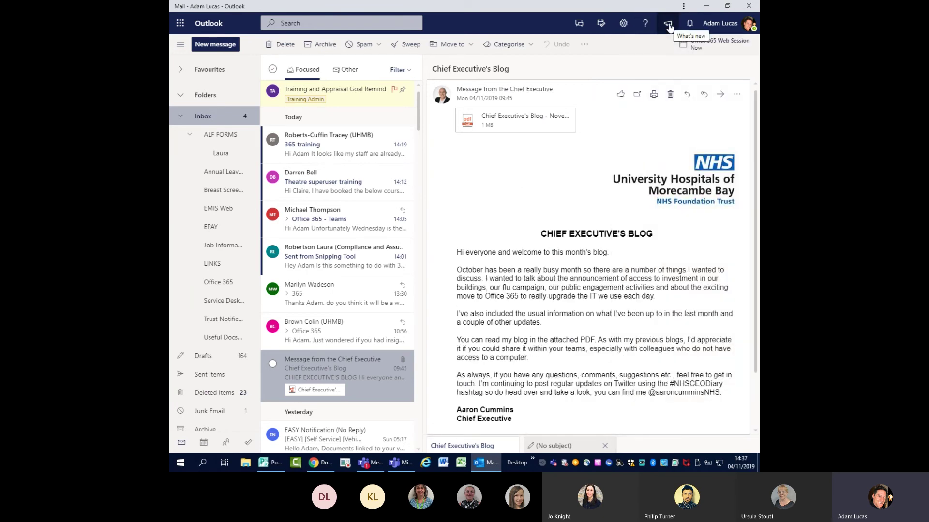
# - Browse the What's new cards, close the panel, and switch to the Calendar
pyautogui.click(668, 25)
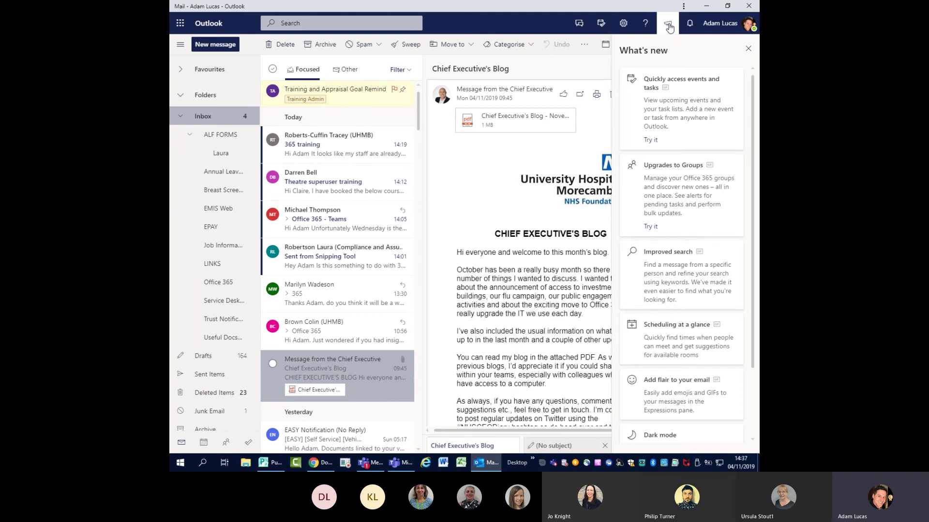
pyautogui.moveTo(684, 94)
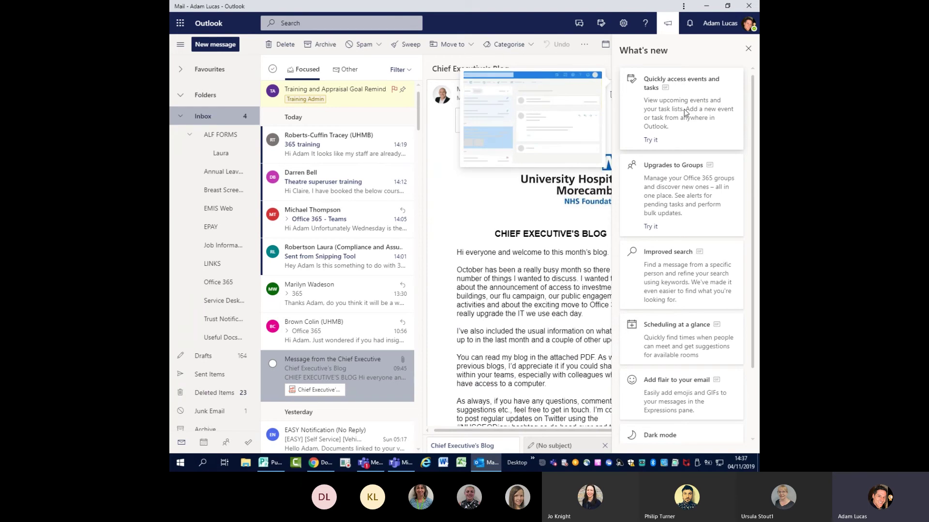
pyautogui.moveTo(675, 185)
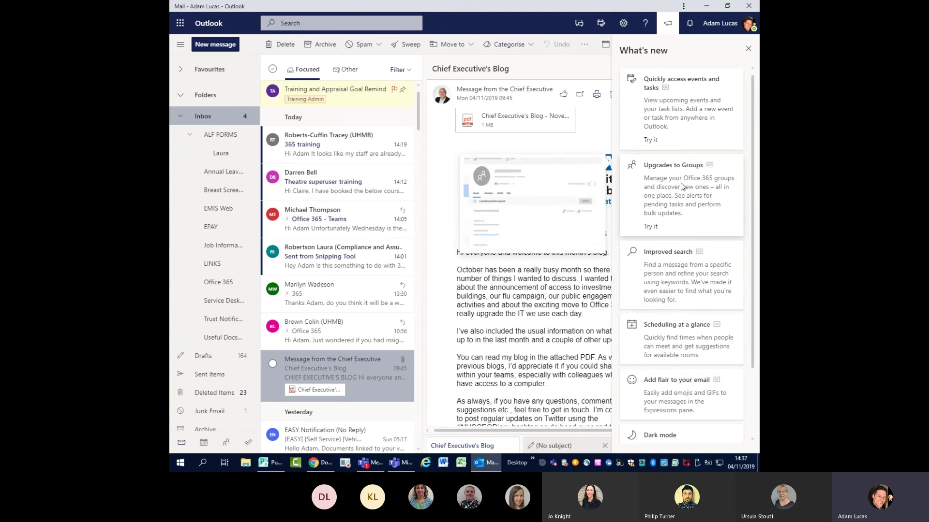
pyautogui.moveTo(670, 267)
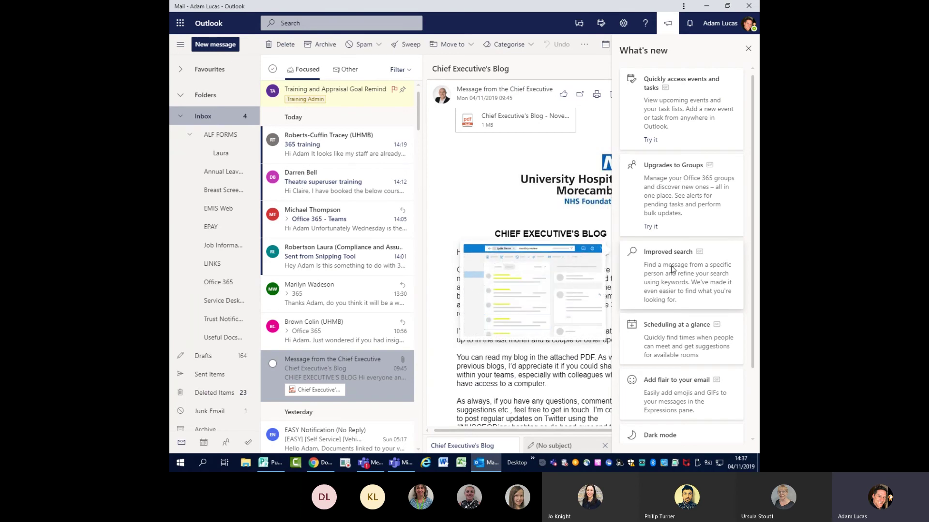
pyautogui.scroll(-1, 671, 268)
pyautogui.scroll(1, 672, 271)
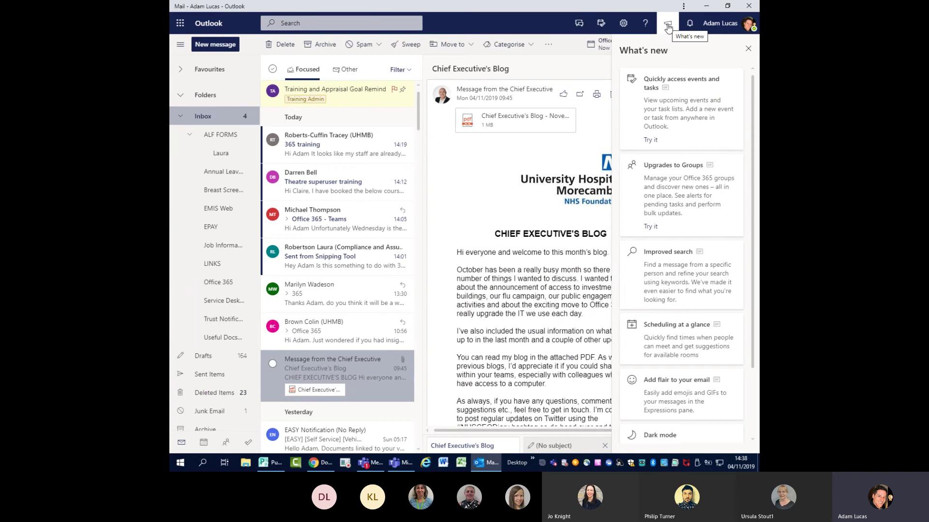
pyautogui.click(748, 49)
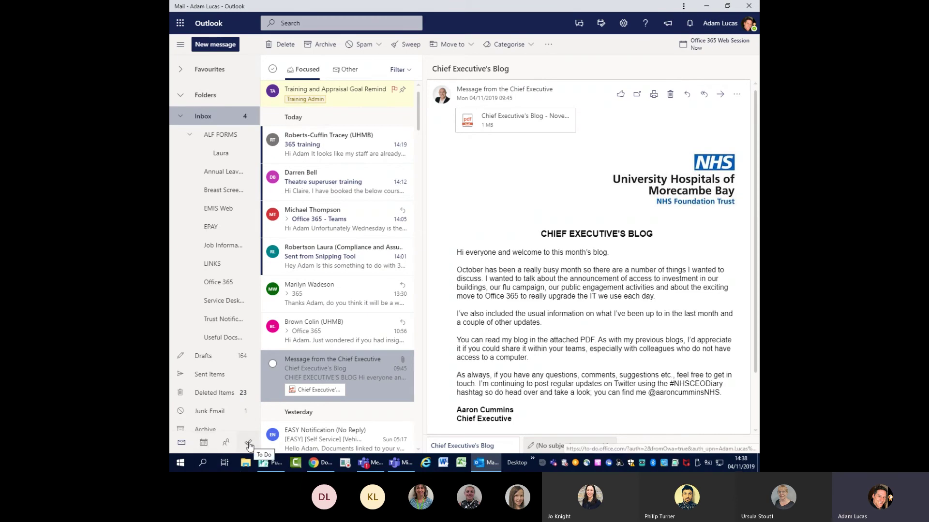
pyautogui.click(205, 443)
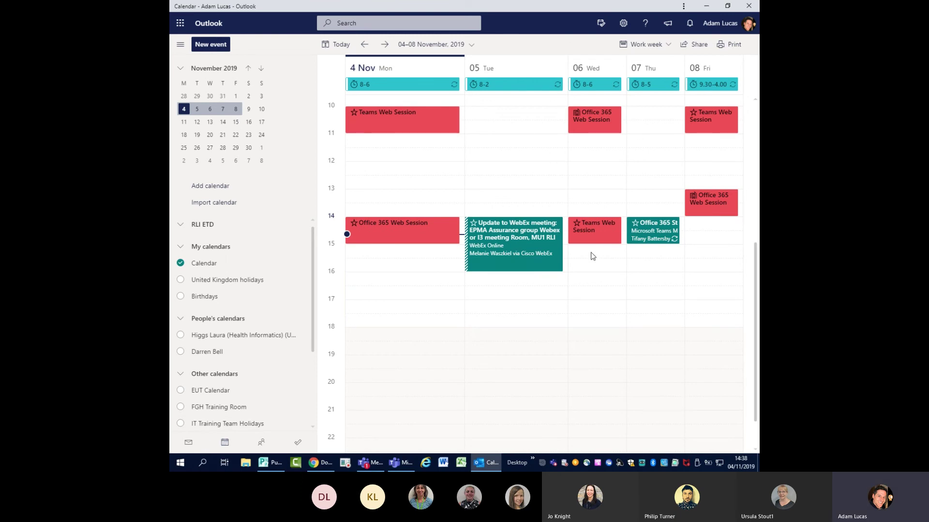
# - Select Monday's Office 365 Web Session and overlay a colleague's calendar from People's calendars
pyautogui.click(347, 222)
pyautogui.click(181, 335)
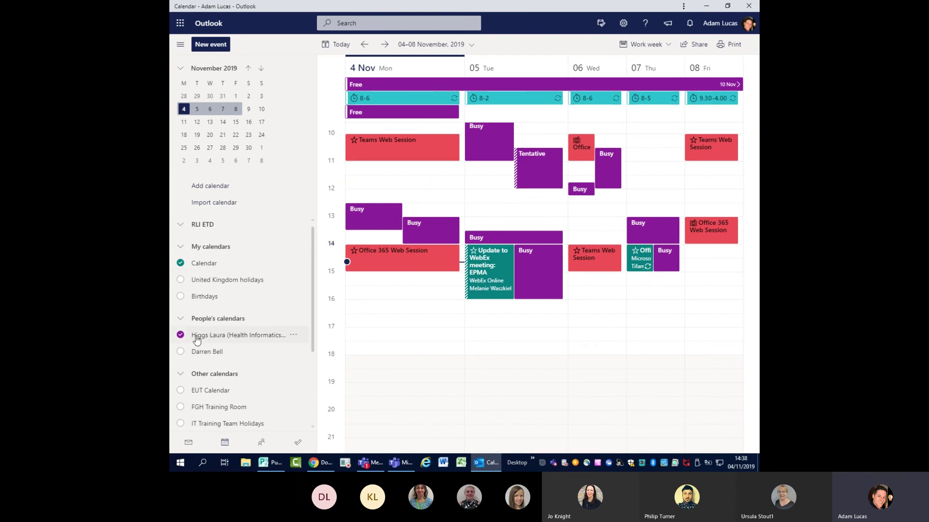
# - Switch the work week to Split view, giving the colleague's calendar its own column
pyautogui.click(661, 49)
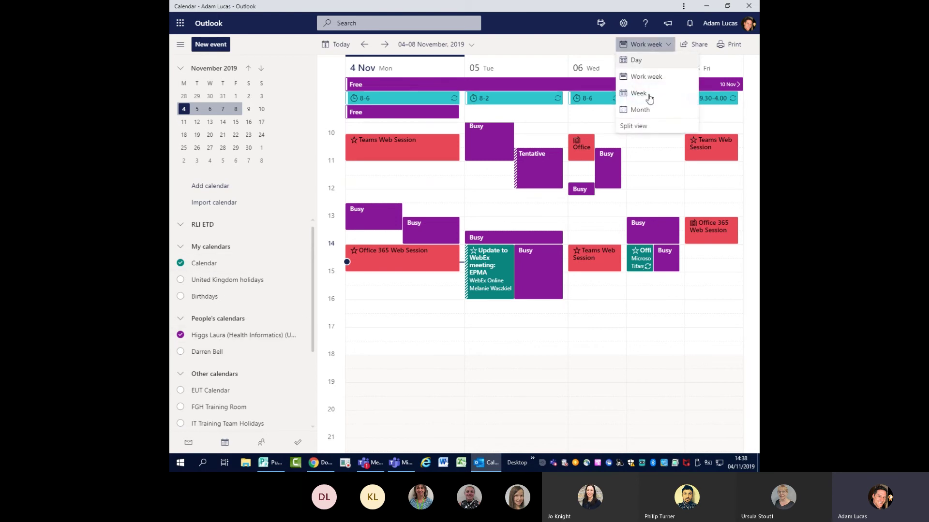
pyautogui.click(633, 126)
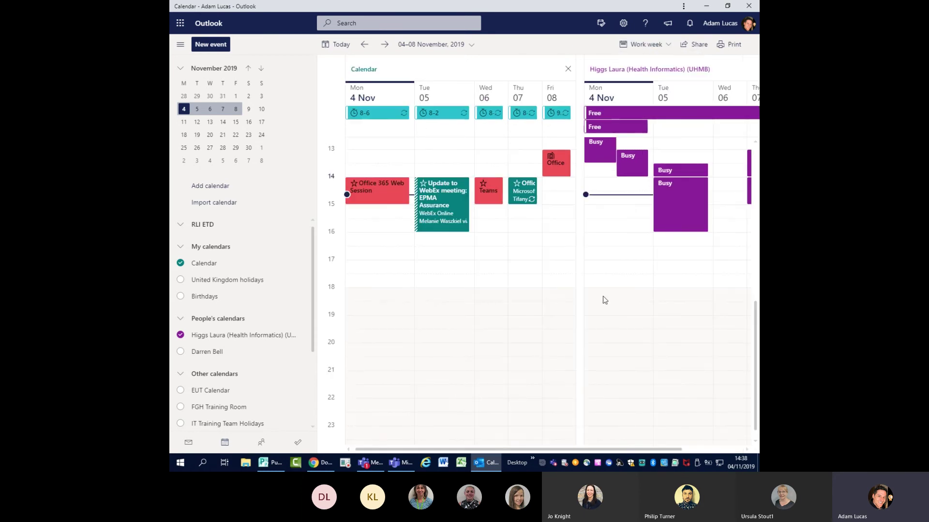
pyautogui.hscroll(3, 569, 453)
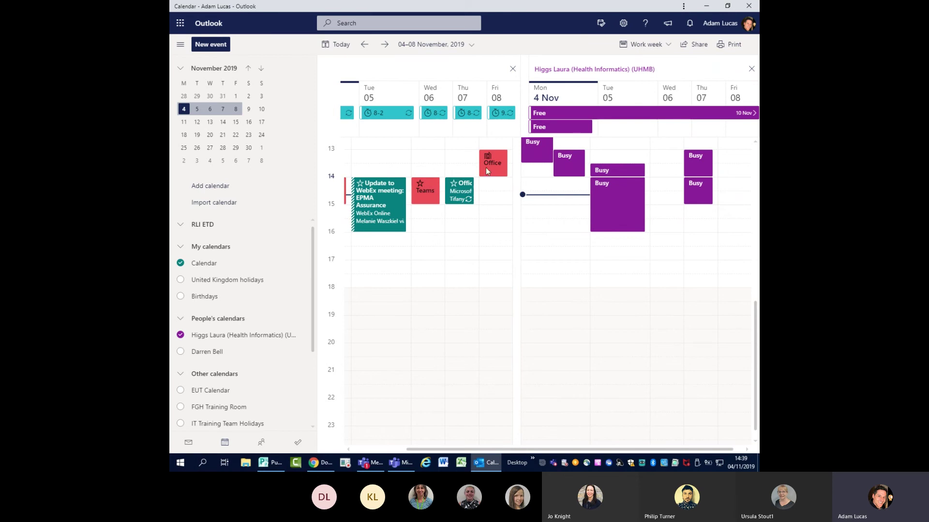
pyautogui.hscroll(-3, 474, 438)
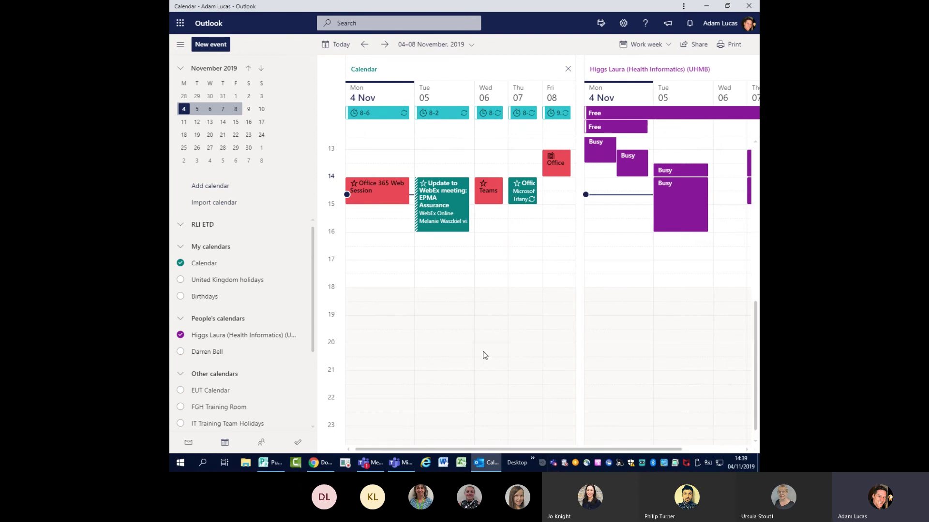
pyautogui.click(666, 48)
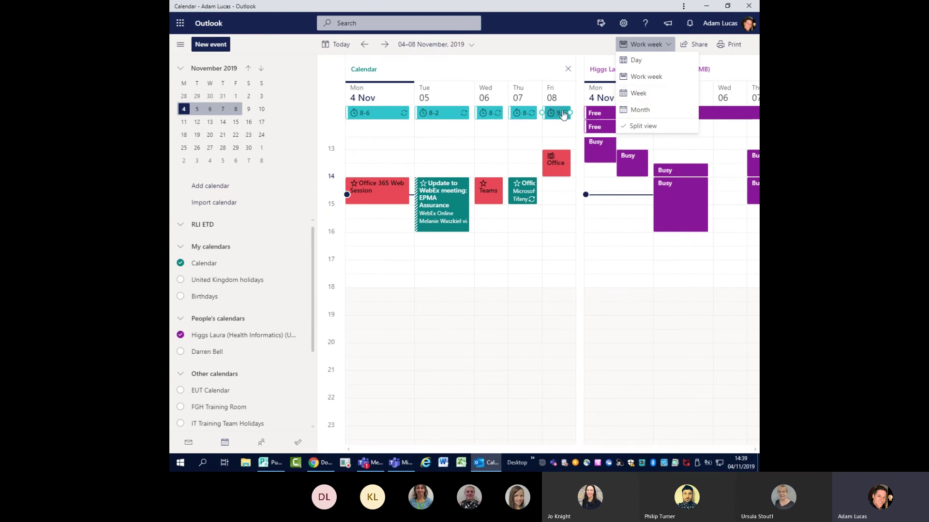
pyautogui.click(582, 47)
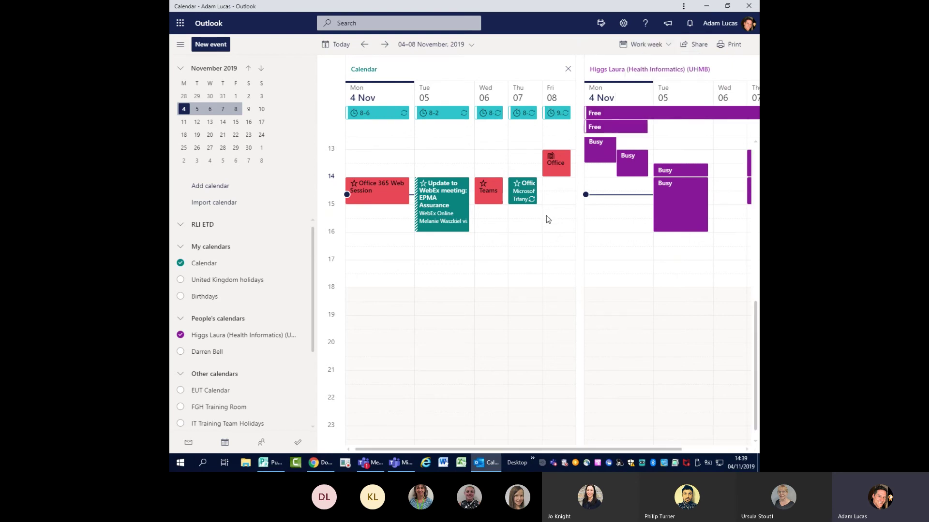
# - Adjust the browser zoom and cancel a quick new event started in an empty slot
pyautogui.hotkey('ctrl', '-')
pyautogui.hotkey('ctrl', '-')
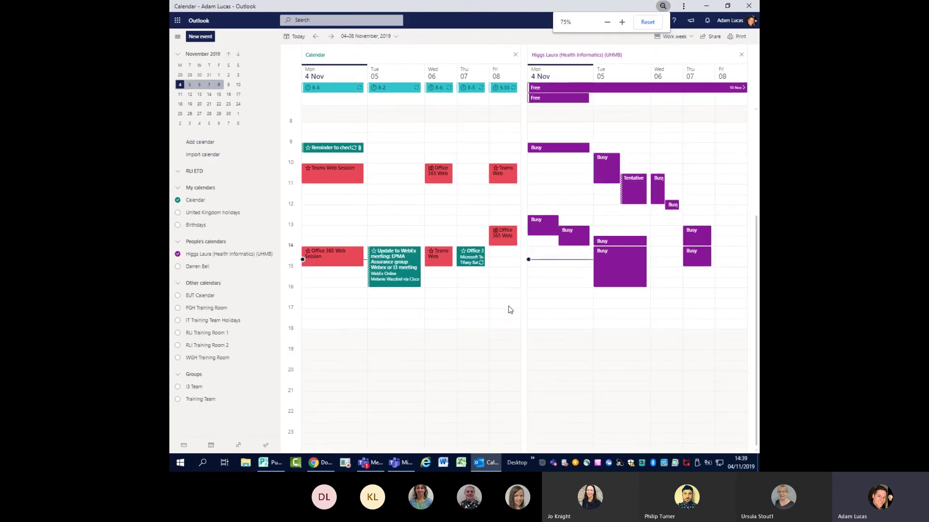
pyautogui.hotkey('ctrl', '-')
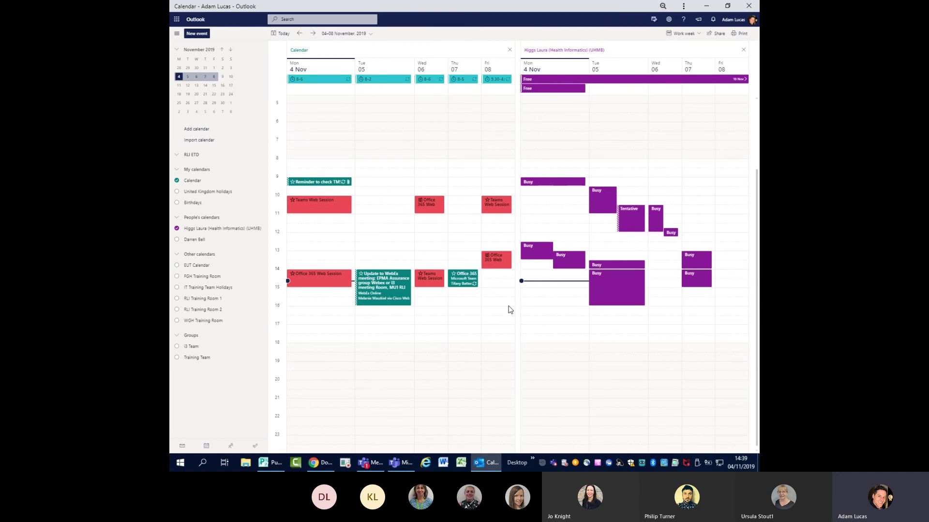
pyautogui.hotkey('ctrl', '+')
pyautogui.hotkey('ctrl', '+')
pyautogui.hotkey('ctrl', '+')
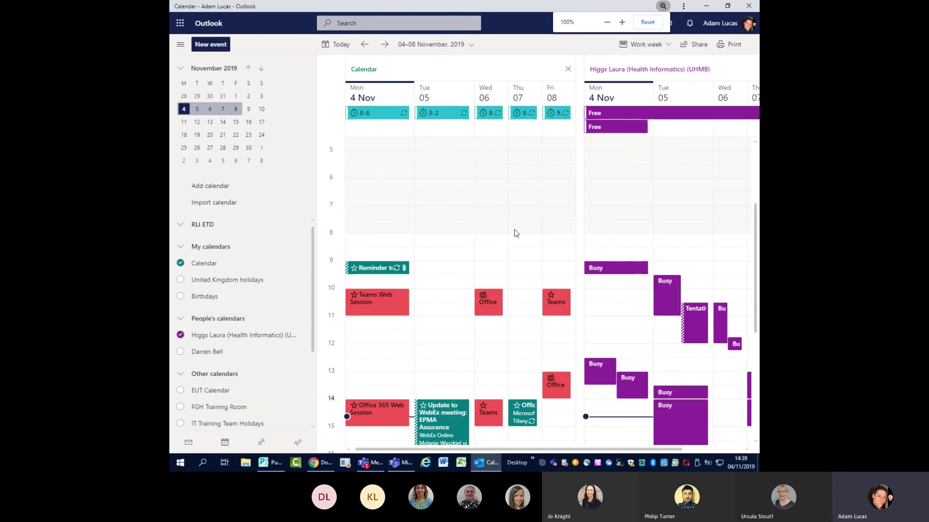
pyautogui.click(467, 236)
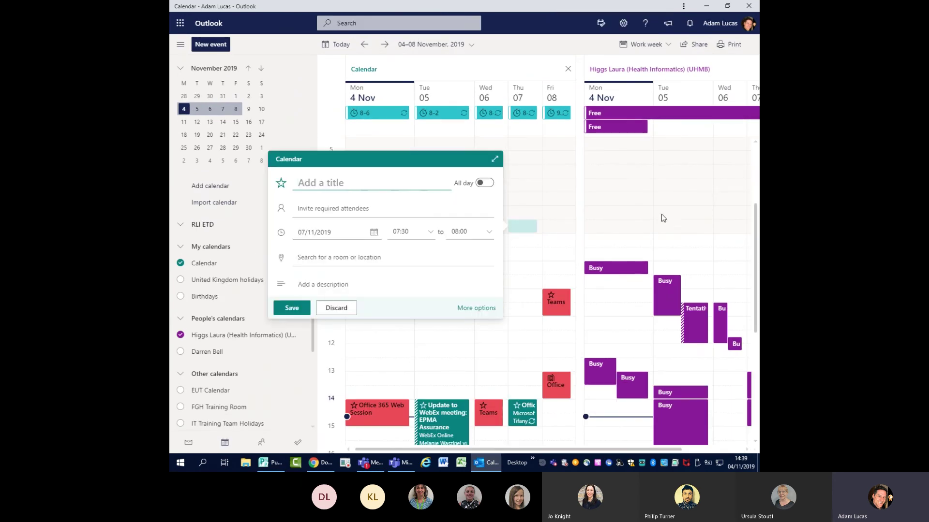
pyautogui.press('Escape')
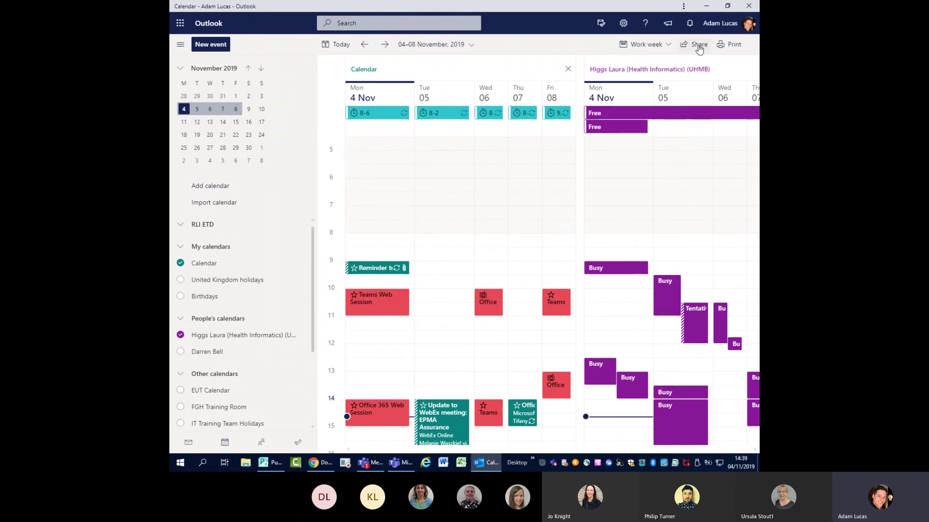
# - Hide the colleague's calendar, then try sharing the calendar with a colleague and close without sharing
pyautogui.click(180, 335)
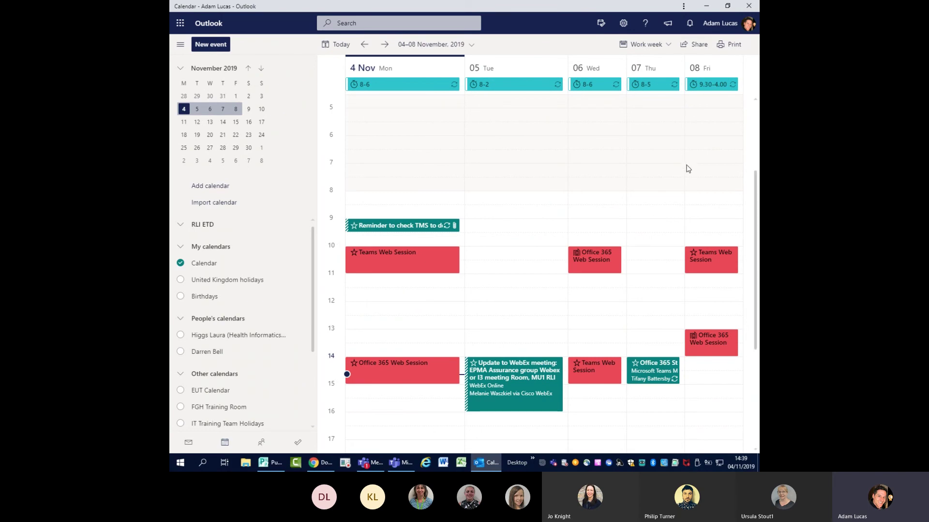
pyautogui.click(694, 45)
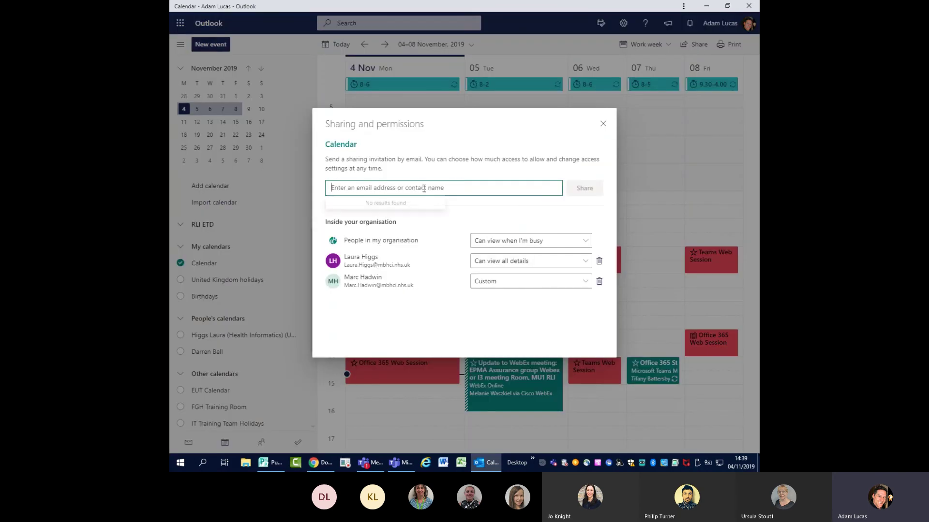
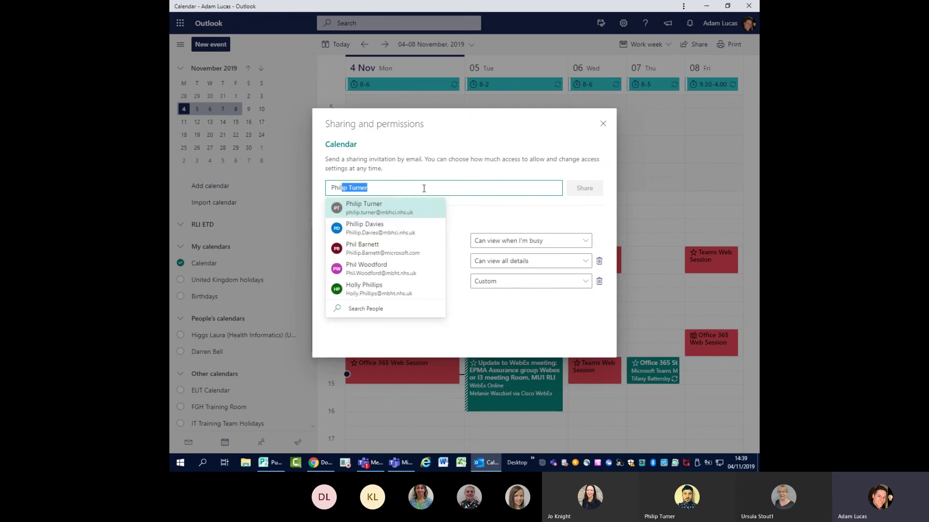
pyautogui.press('Return')
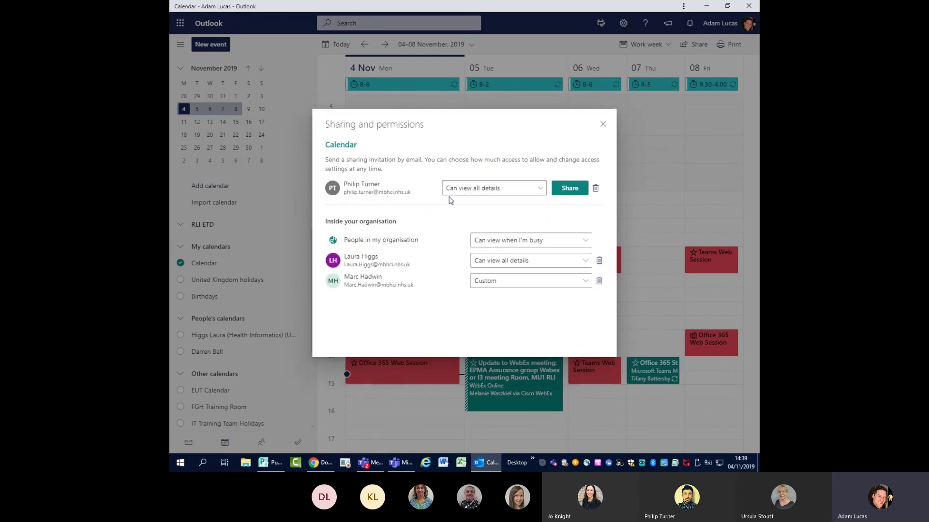
pyautogui.click(535, 191)
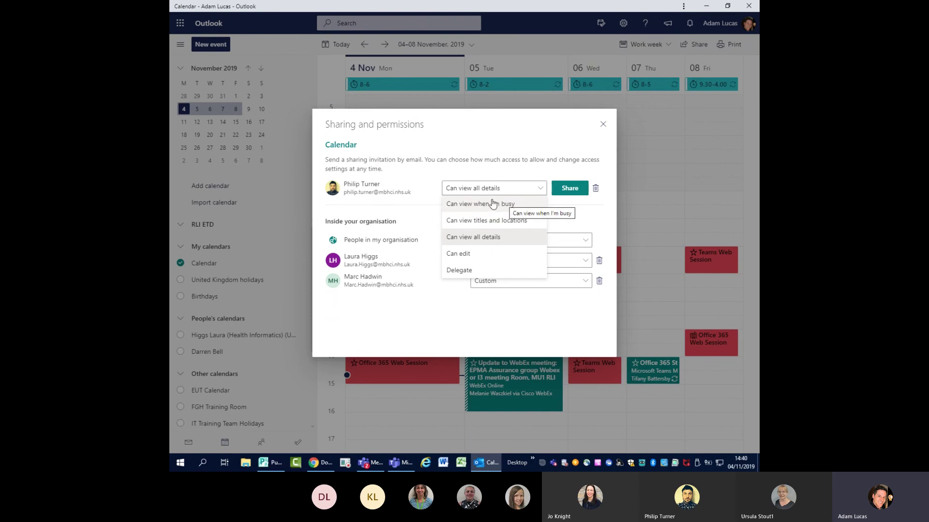
pyautogui.click(603, 125)
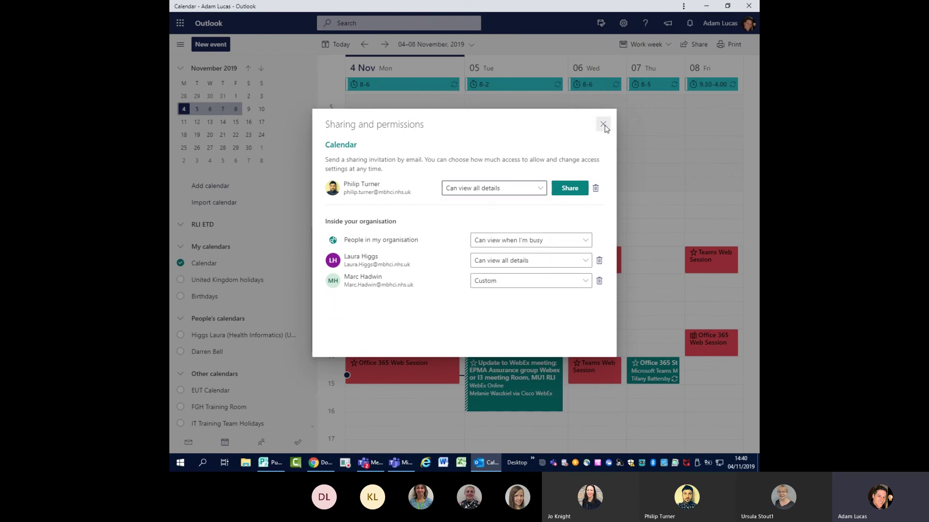
pyautogui.click(603, 124)
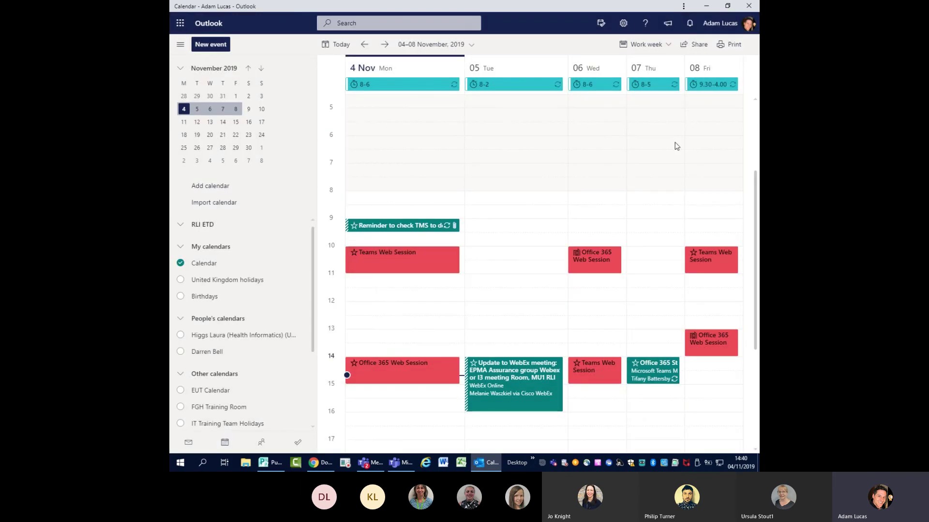
# - Reopen and close the calendar sharing settings, then select Monday's Office 365 Web Session event
pyautogui.click(701, 48)
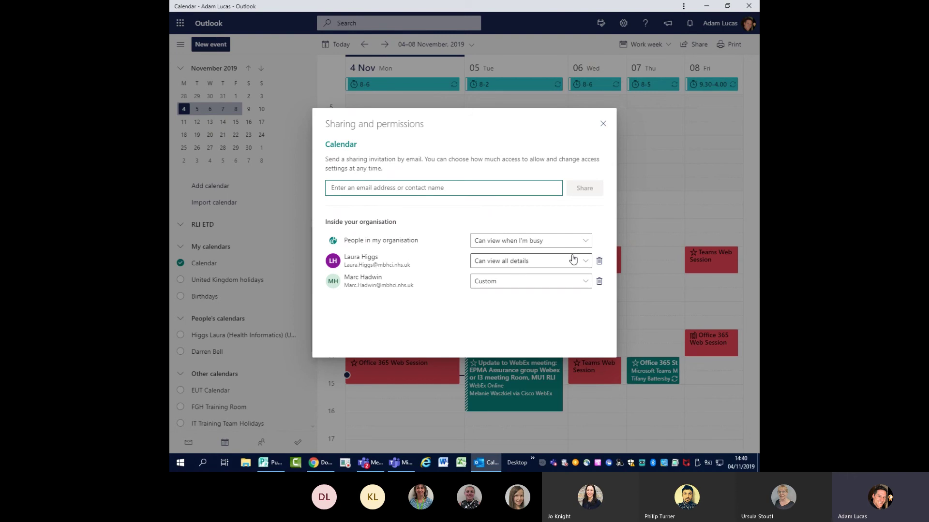
pyautogui.click(605, 125)
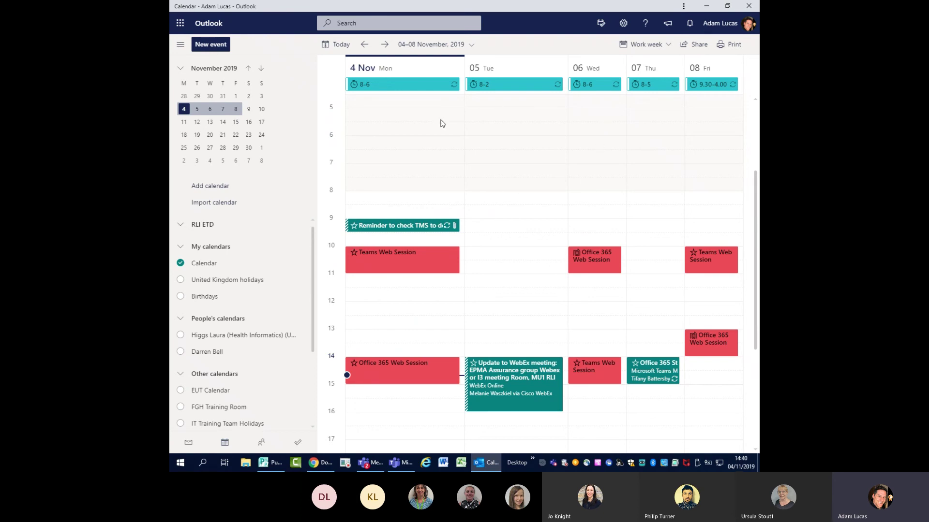
pyautogui.scroll(-1, 409, 320)
pyautogui.click(410, 324)
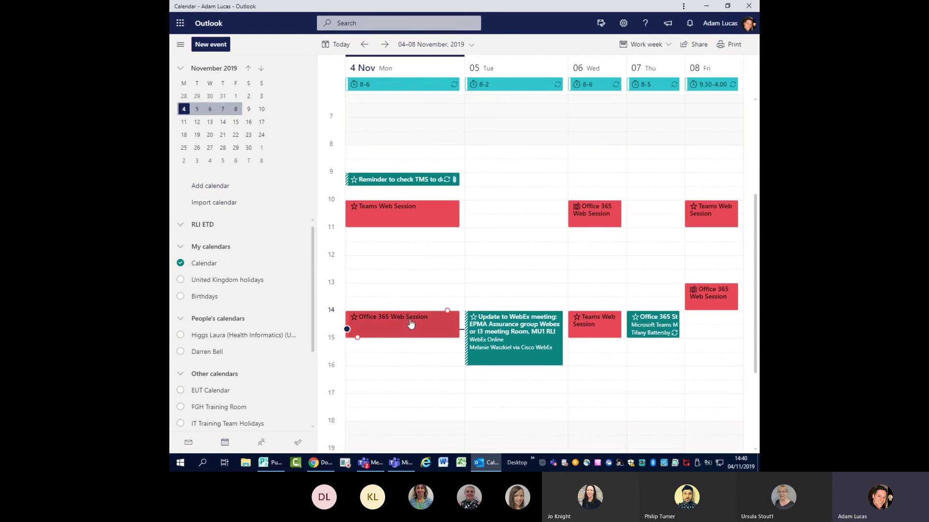
# - Create a 'Meeting' event on Monday 15:00–15:30 with a paperclip icon
pyautogui.doubleClick(388, 349)
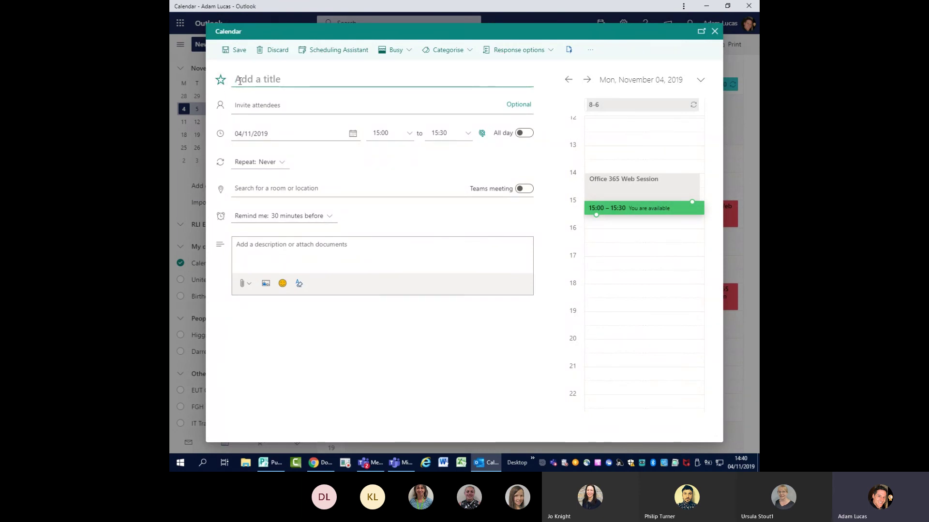
pyautogui.write('Meeting')
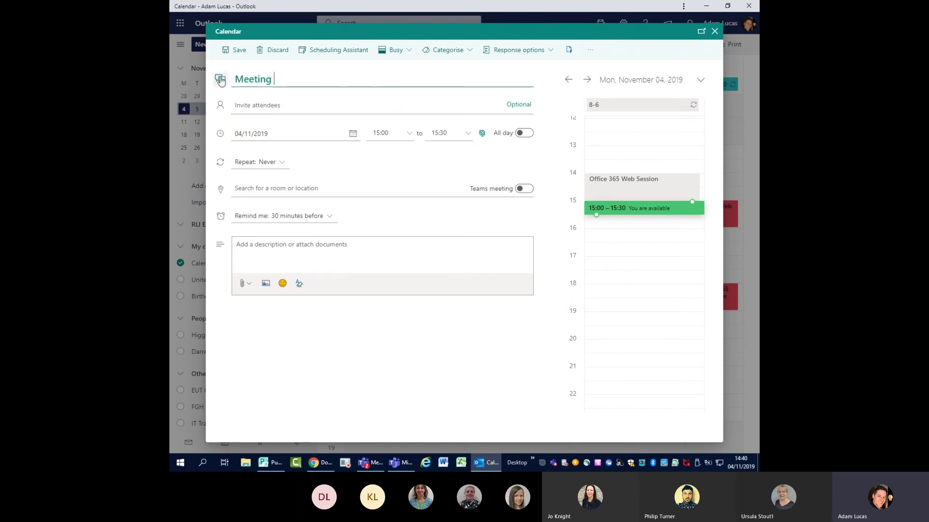
pyautogui.click(220, 79)
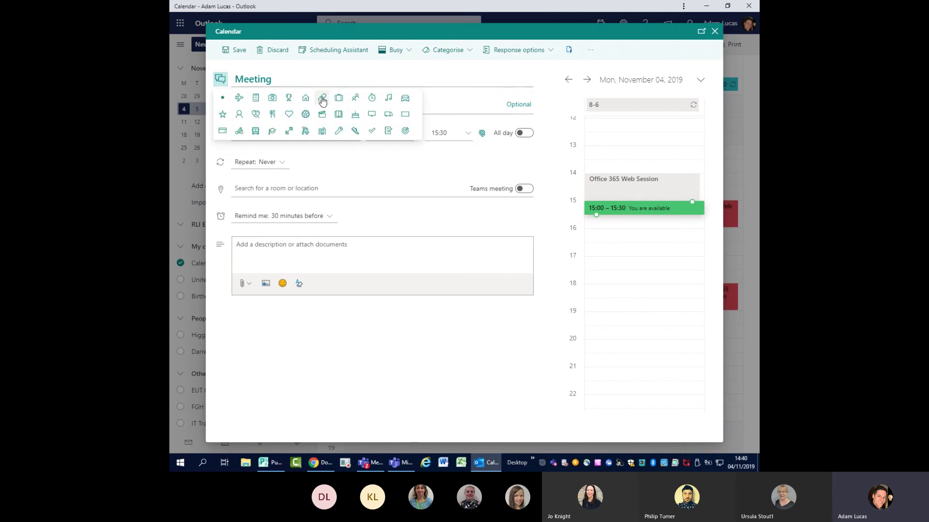
pyautogui.click(322, 98)
# - Retitle the event 'ePMA Meeting' and tag it with the Lorenzo category
pyautogui.click(235, 79)
pyautogui.write('ePMA')
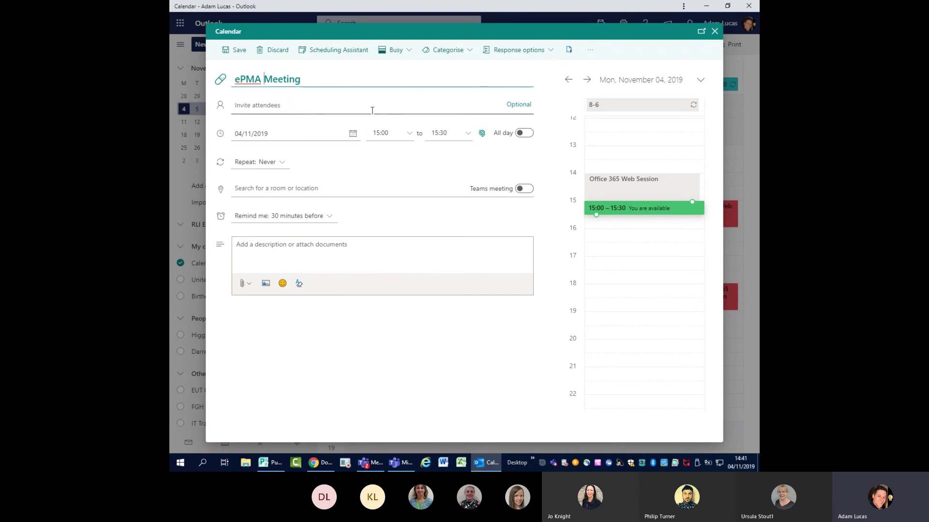
pyautogui.click(461, 52)
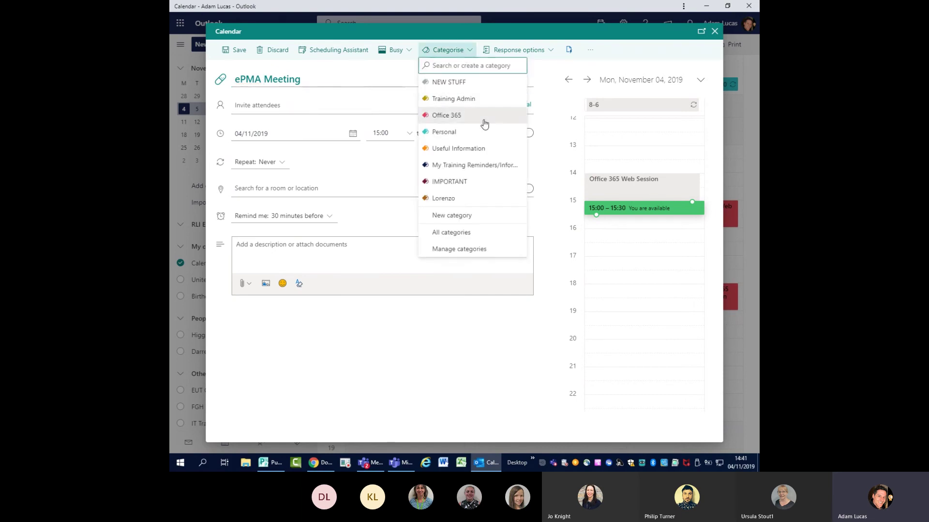
pyautogui.click(438, 199)
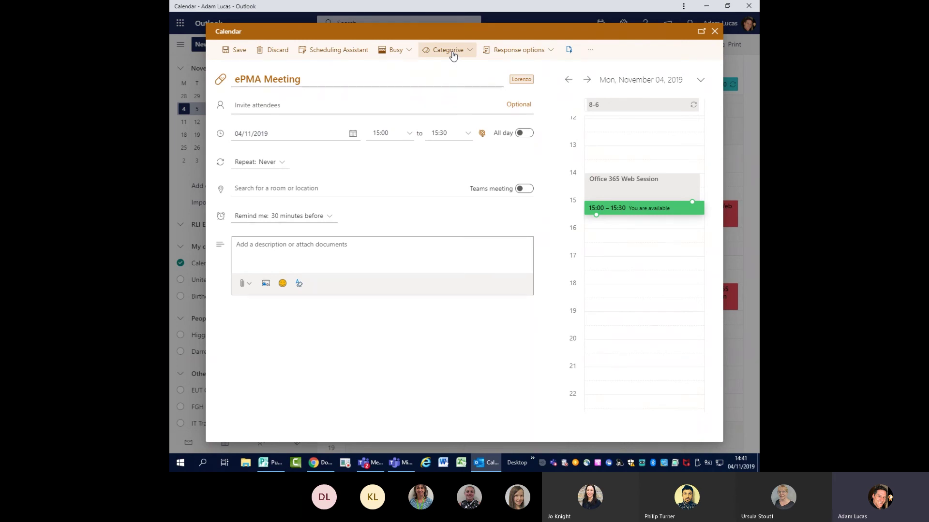
# - Invite two suggested contacts and set the location to RLI MU1 1st Floor I3 Offices Meeting Room
pyautogui.click(300, 105)
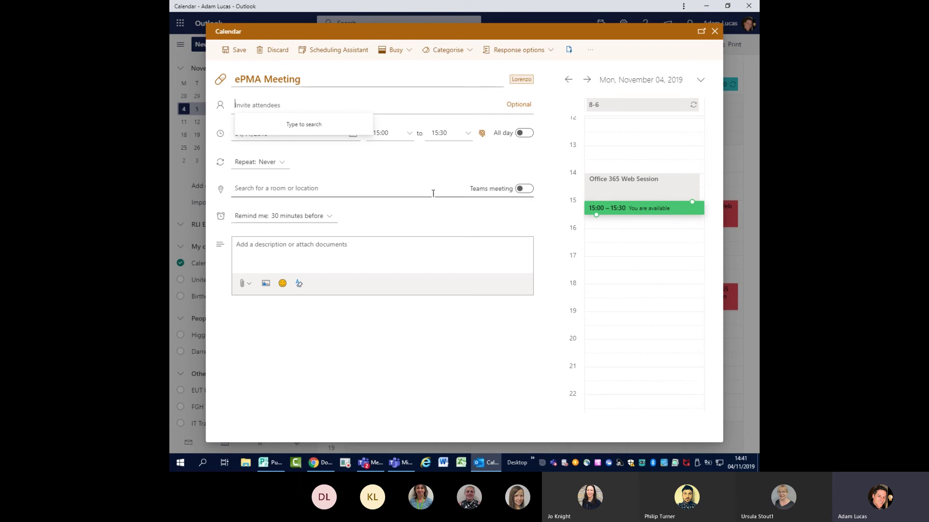
pyautogui.write('phil')
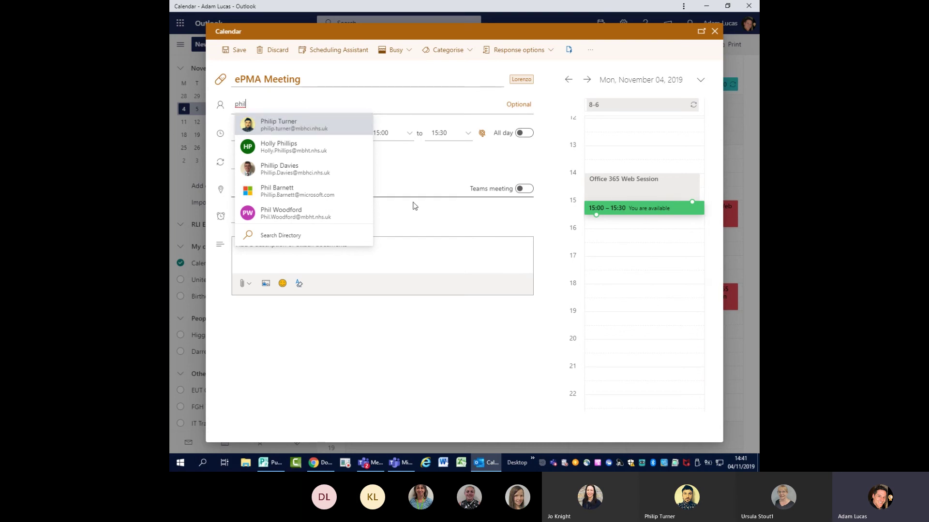
pyautogui.press('Return')
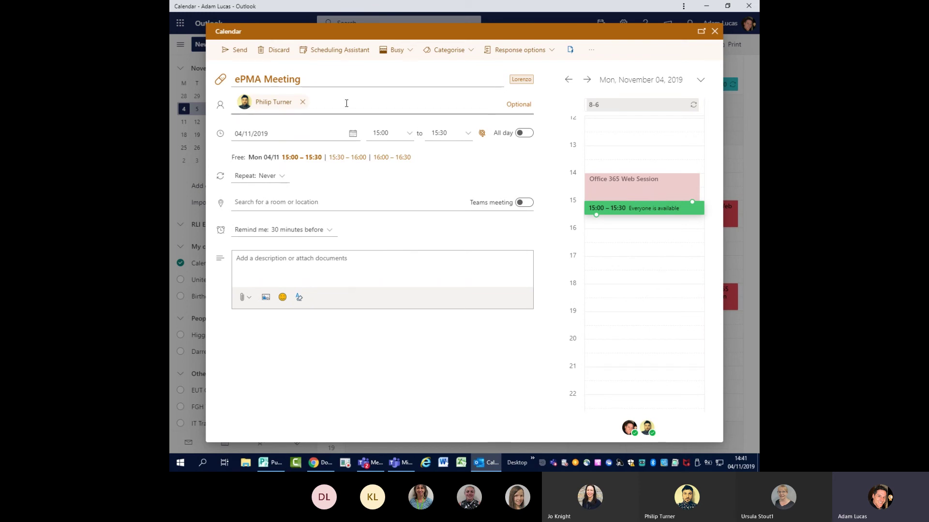
pyautogui.write('lau')
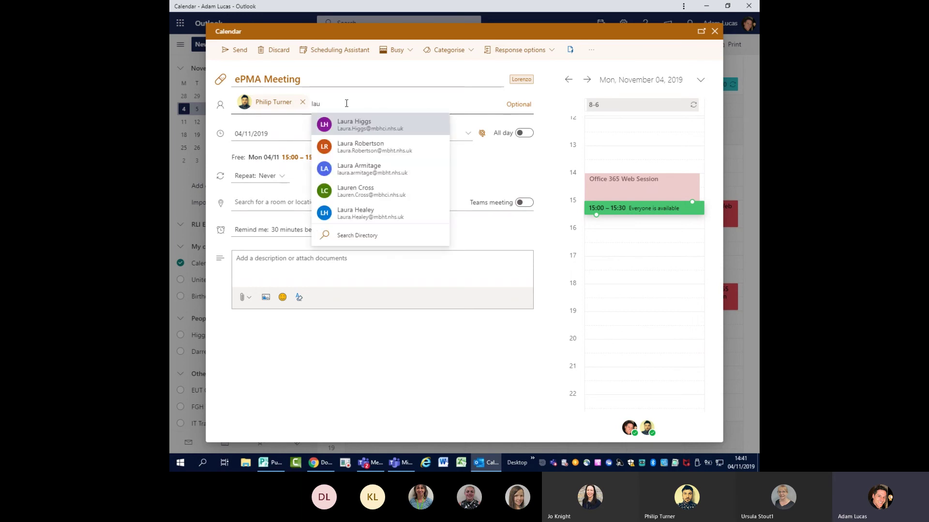
pyautogui.click(388, 125)
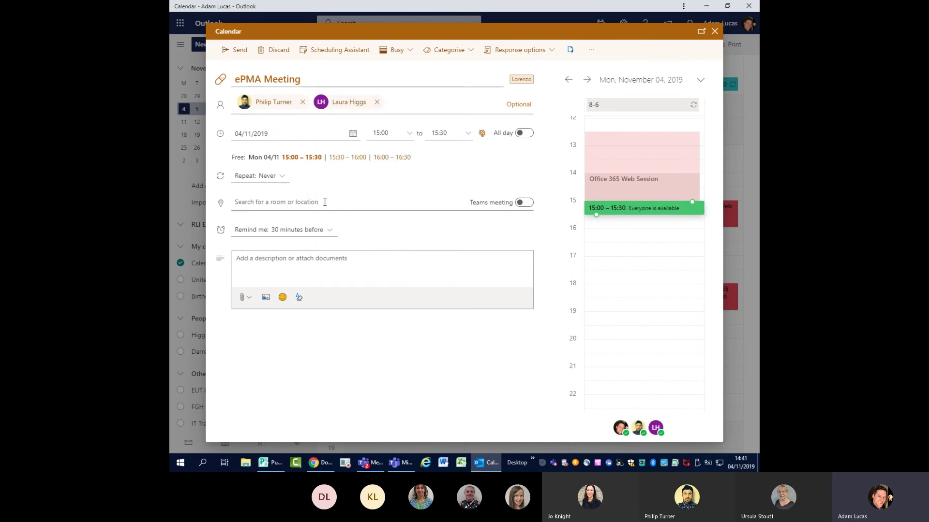
pyautogui.click(304, 203)
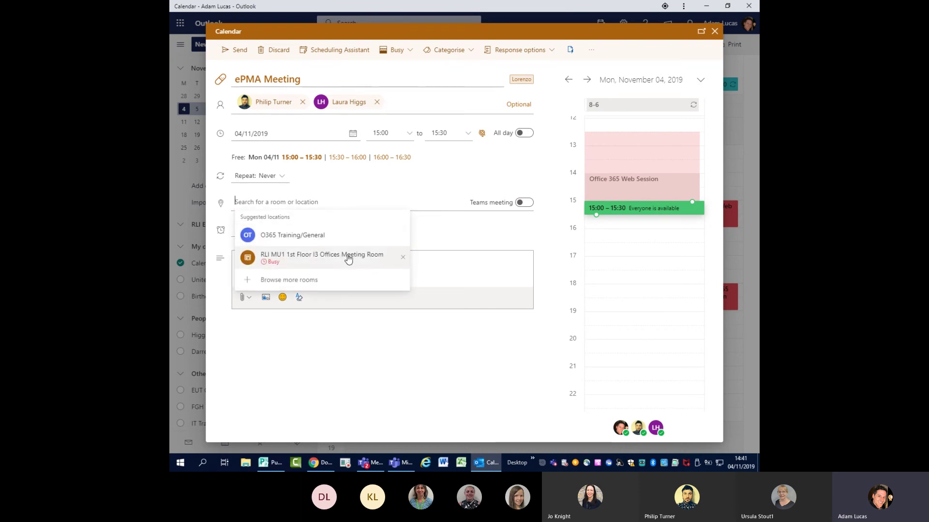
pyautogui.click(334, 258)
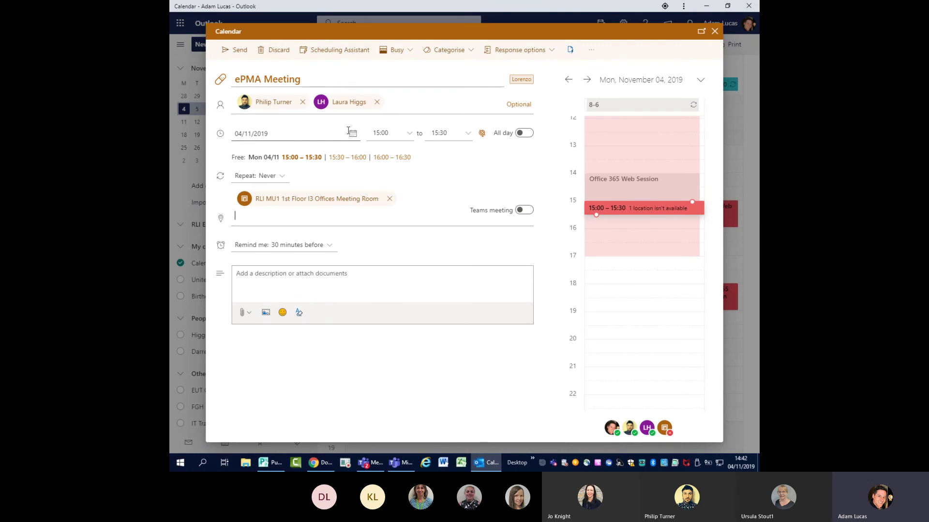
# - Reschedule the ePMA Meeting to 20 November 2019, starting at 16:30
pyautogui.click(277, 135)
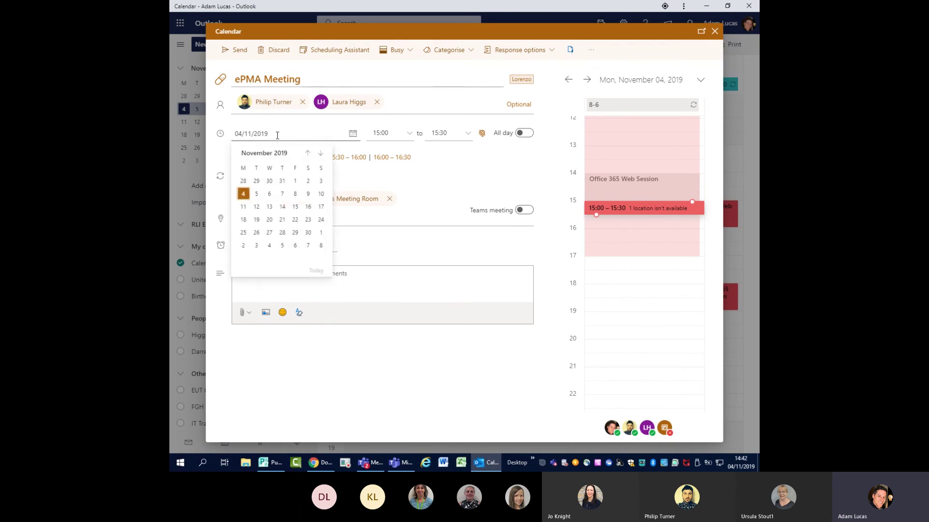
pyautogui.click(269, 190)
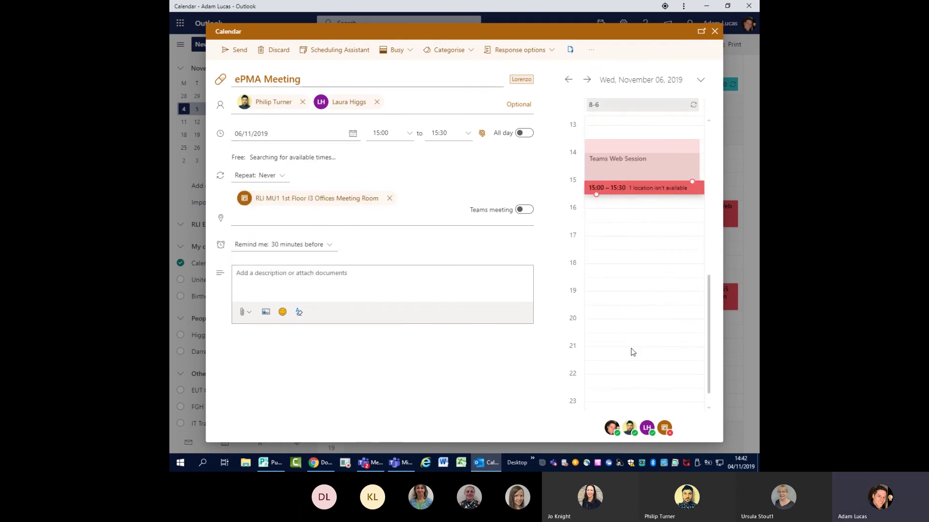
pyautogui.click(282, 133)
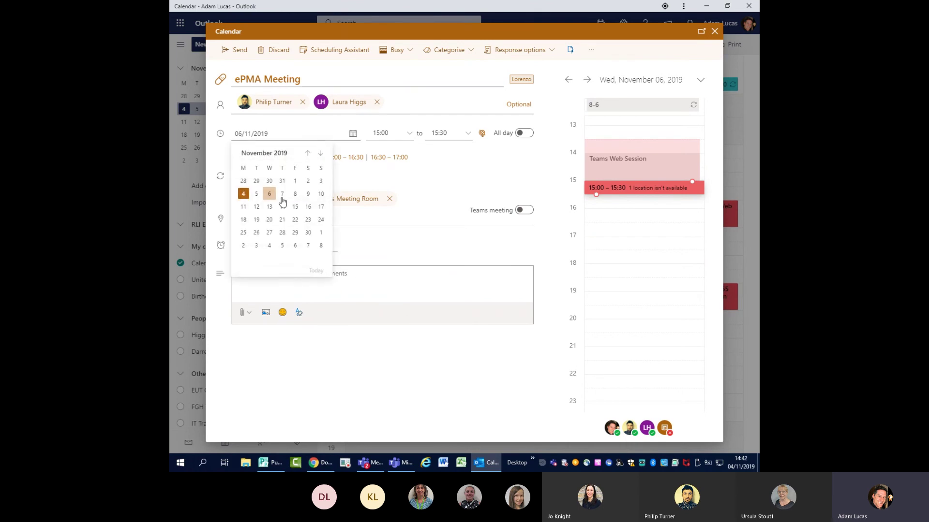
pyautogui.click(271, 215)
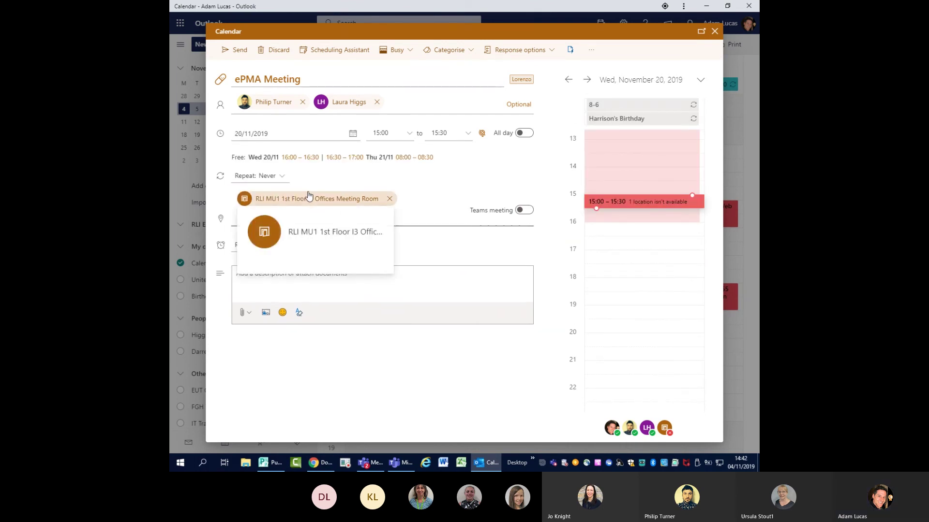
pyautogui.click(408, 134)
pyautogui.click(387, 198)
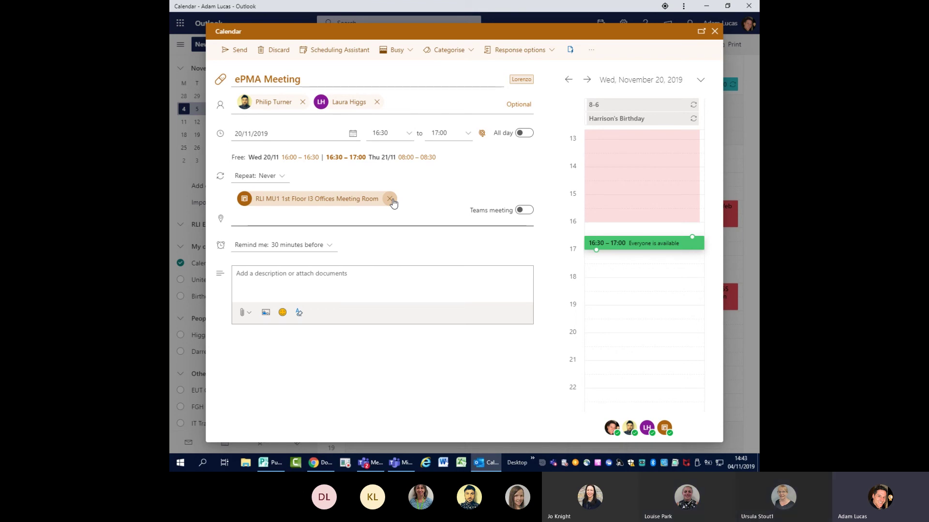
# - Remove the meeting room and both attendees from the ePMA Meeting
pyautogui.click(390, 199)
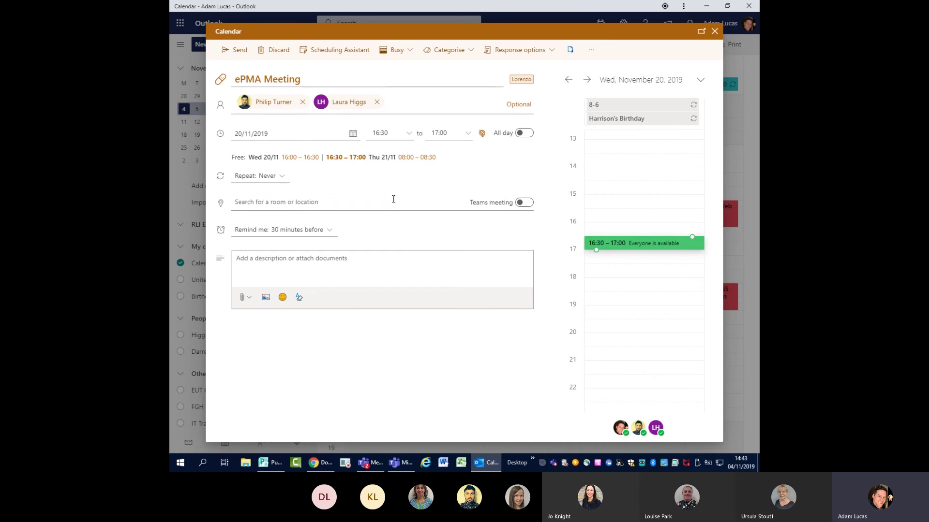
pyautogui.click(377, 102)
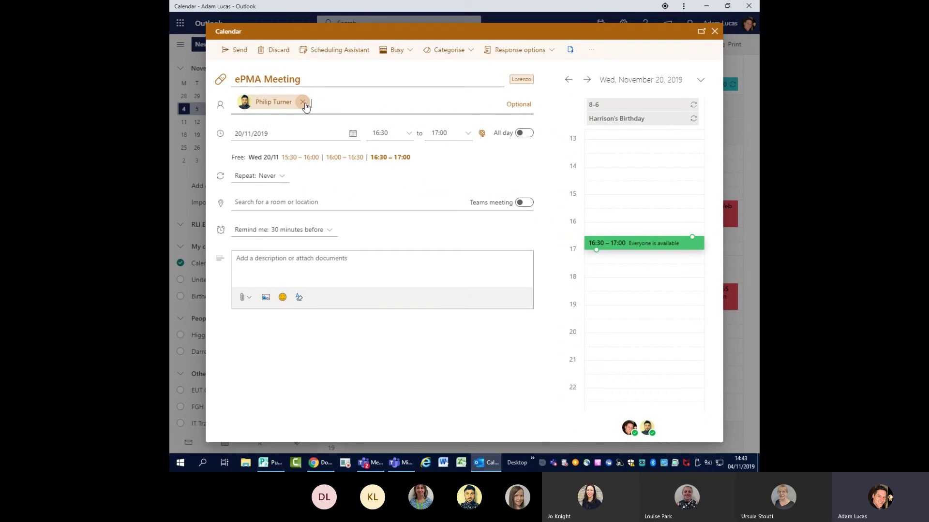
pyautogui.click(304, 103)
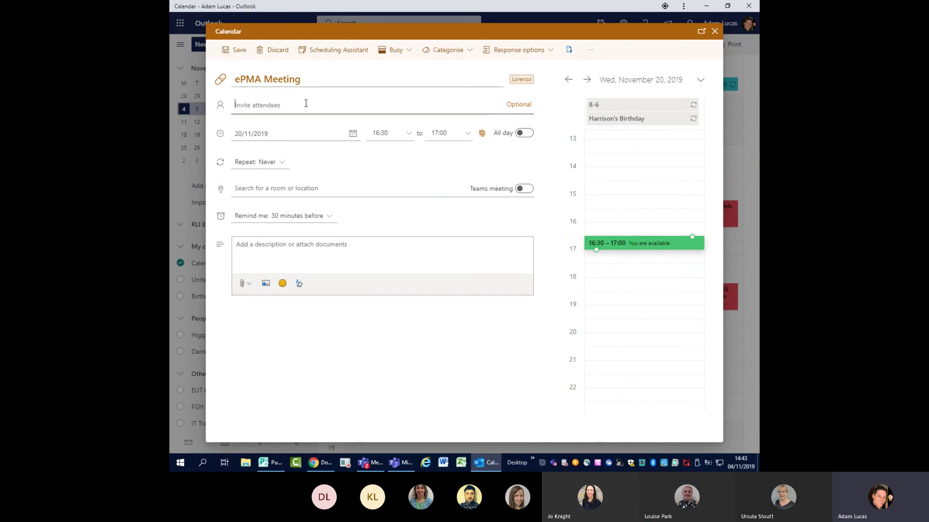
# - Add the Education, Training & Development Team as invitee, then remove it again
pyautogui.write('educ')
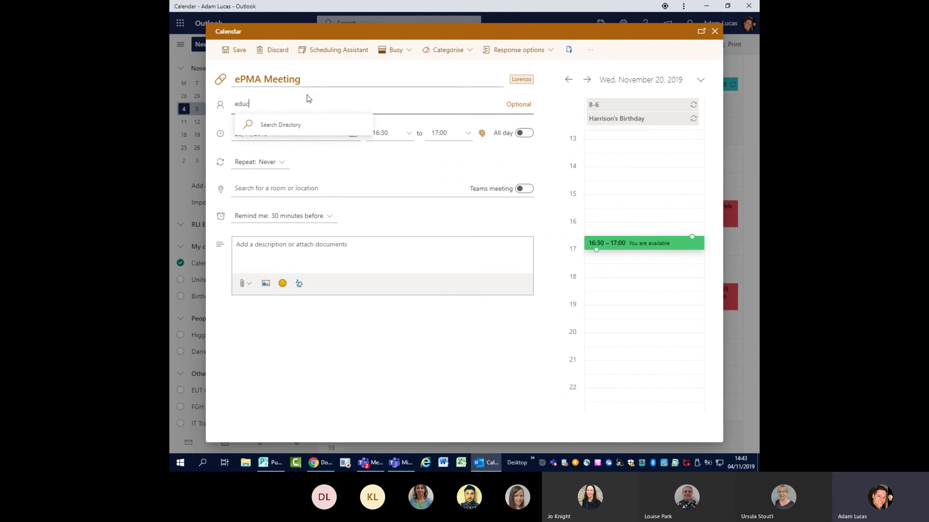
pyautogui.press('Return')
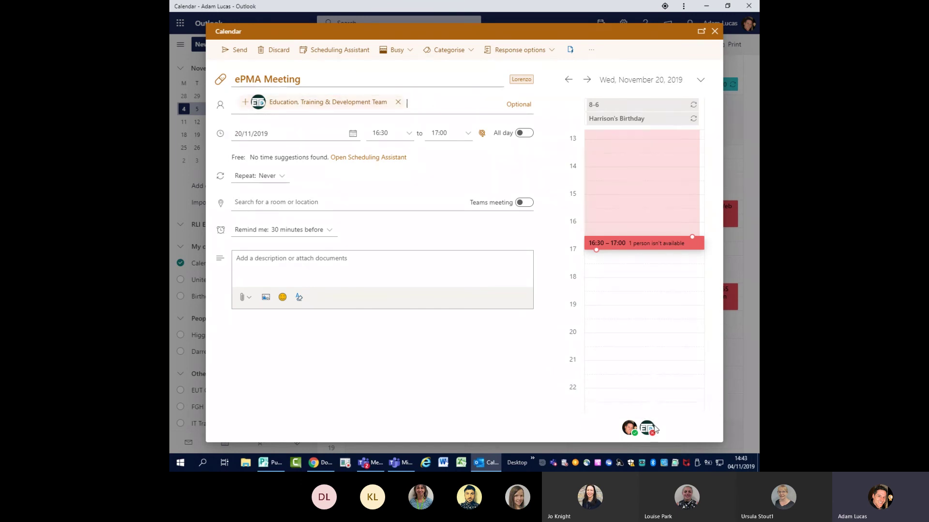
pyautogui.moveTo(652, 430)
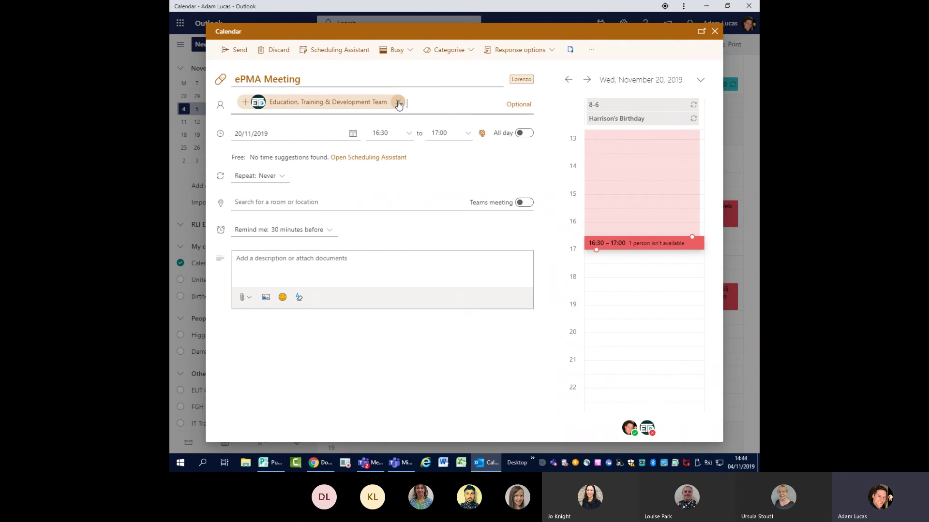
pyautogui.click(398, 103)
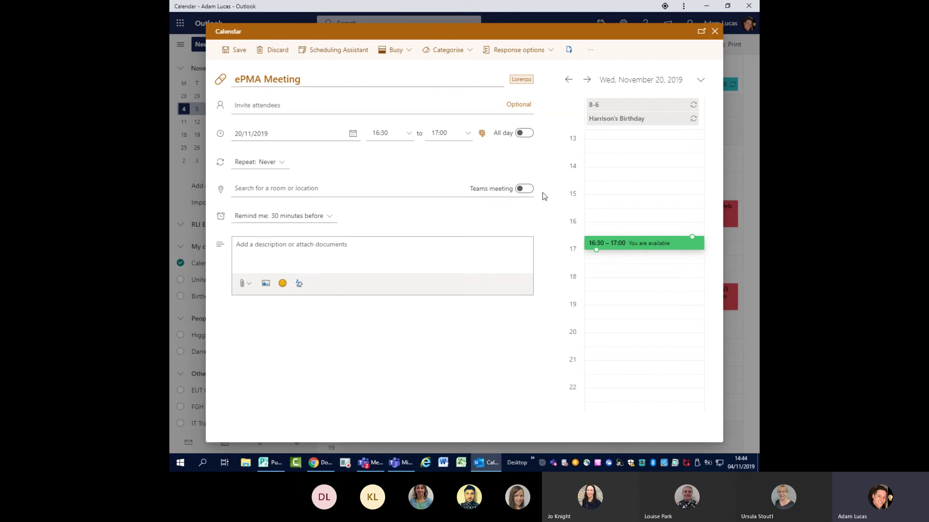
# - Make the ePMA Meeting a Teams meeting and check the Attach options, leaving the description empty
pyautogui.click(522, 189)
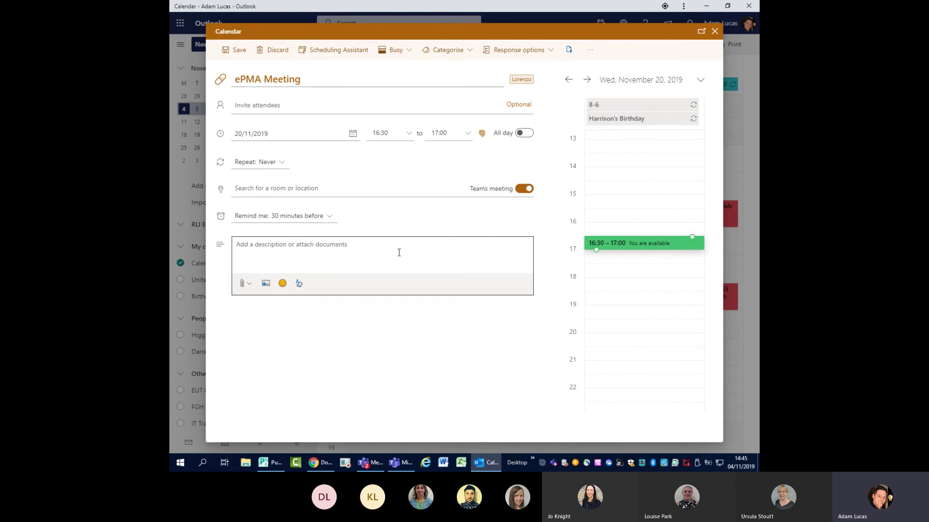
pyautogui.click(313, 252)
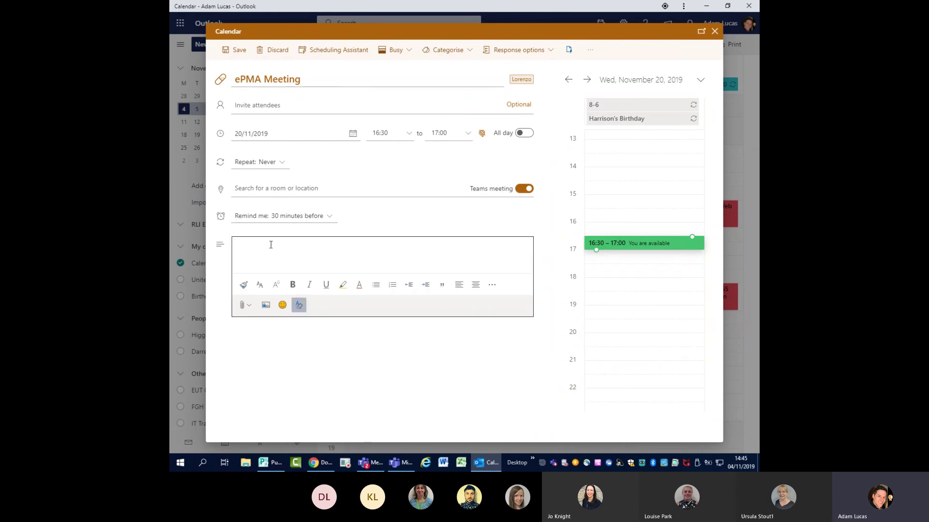
pyautogui.click(244, 306)
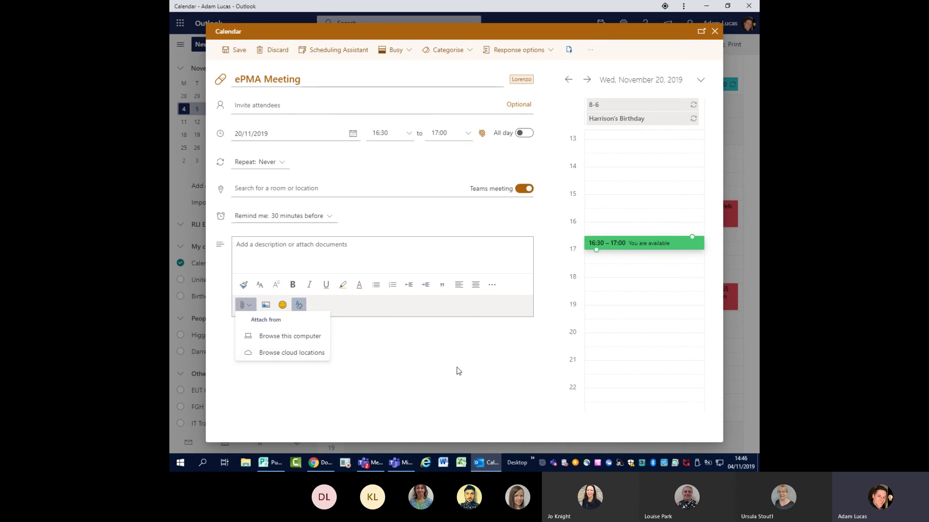
pyautogui.click(468, 375)
pyautogui.click(310, 244)
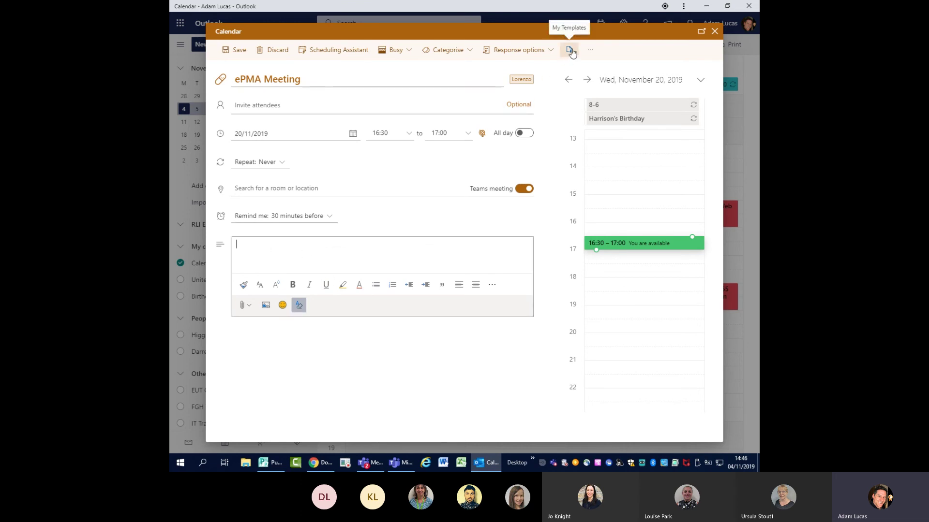
# - Insert the Online Evaluation template plus a line of test text into the description, then view Response options
pyautogui.click(570, 50)
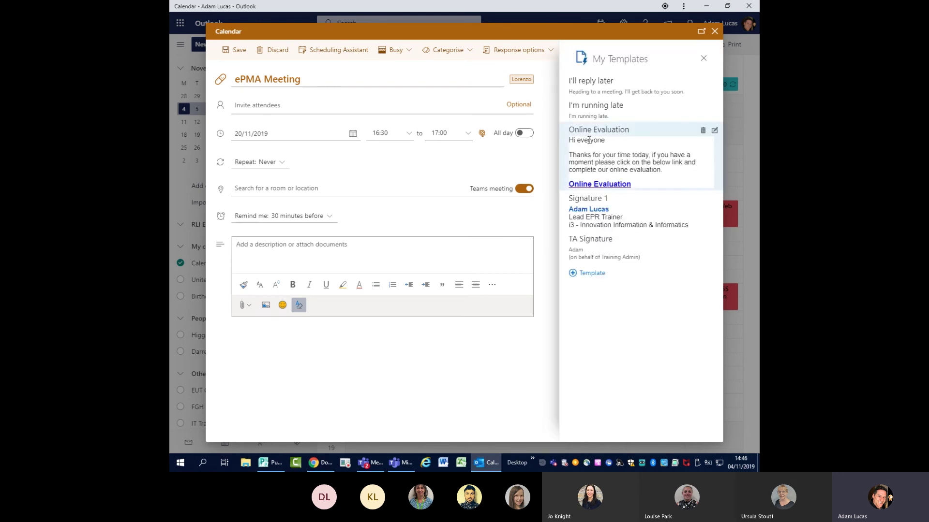
pyautogui.click(637, 145)
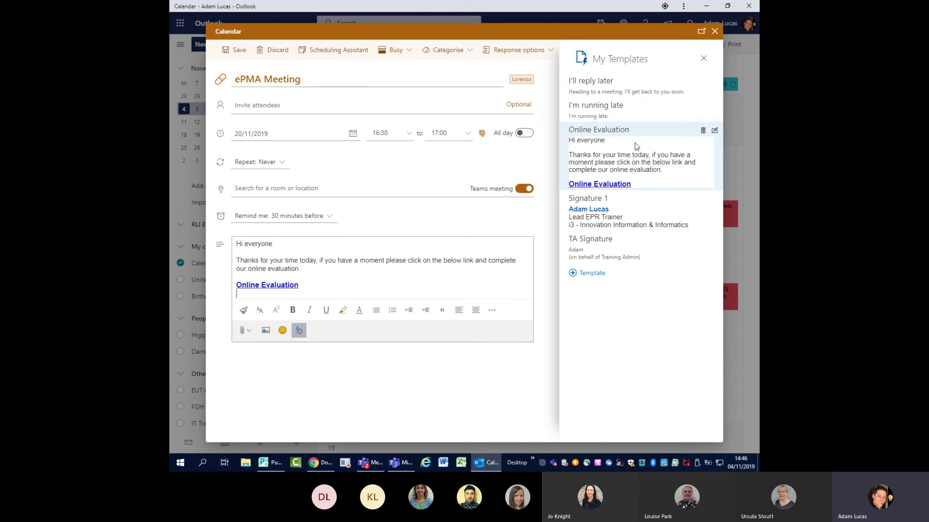
pyautogui.click(343, 290)
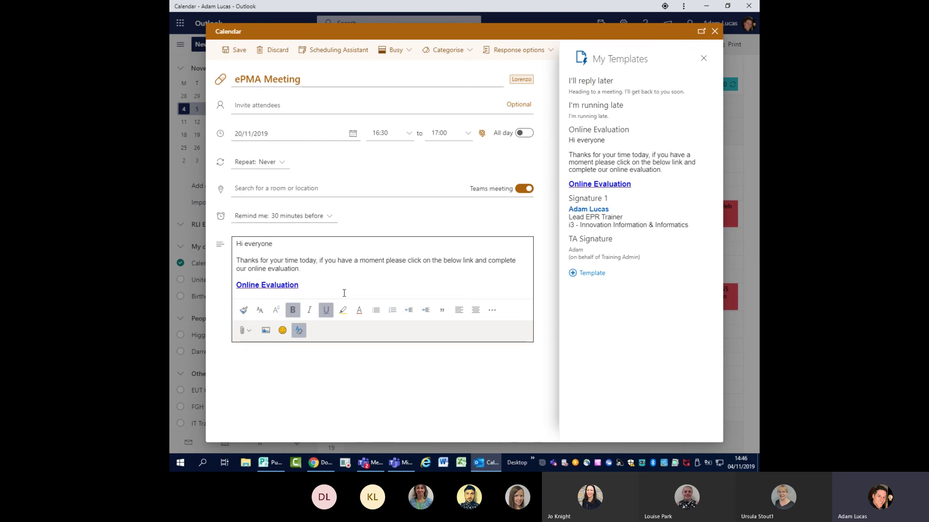
pyautogui.press('Return')
pyautogui.write('dfijsdifjosdijfosidjfosidjfosidjf')
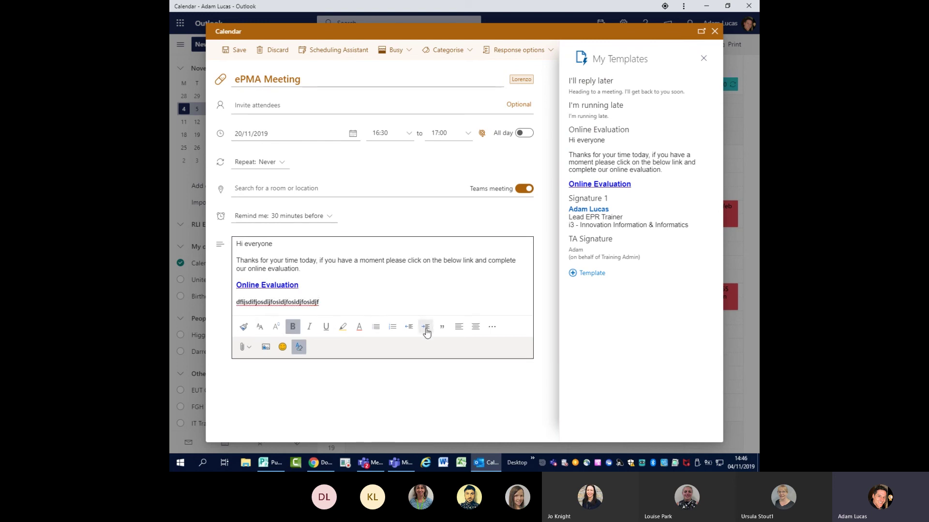
pyautogui.click(703, 59)
pyautogui.click(519, 50)
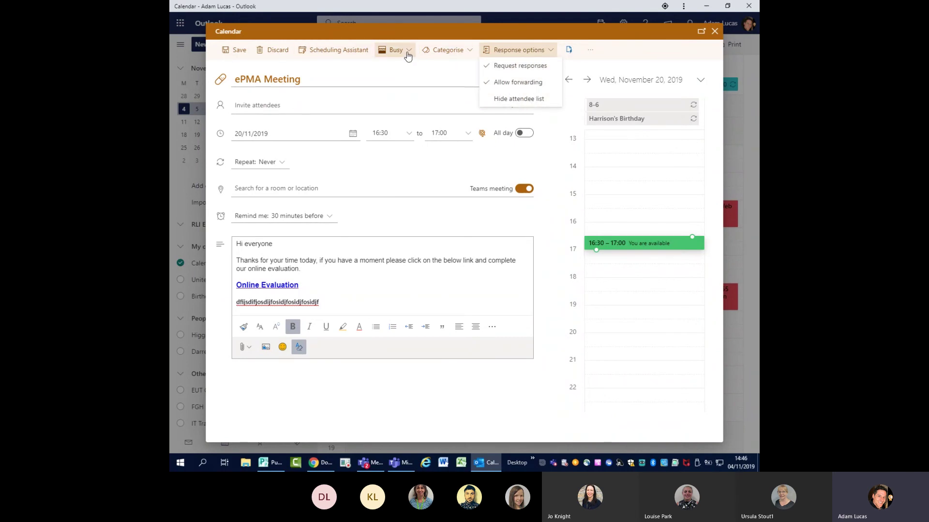
# - Keep Show as Busy, move the ePMA Meeting to 4 November 2019, and save it
pyautogui.click(406, 52)
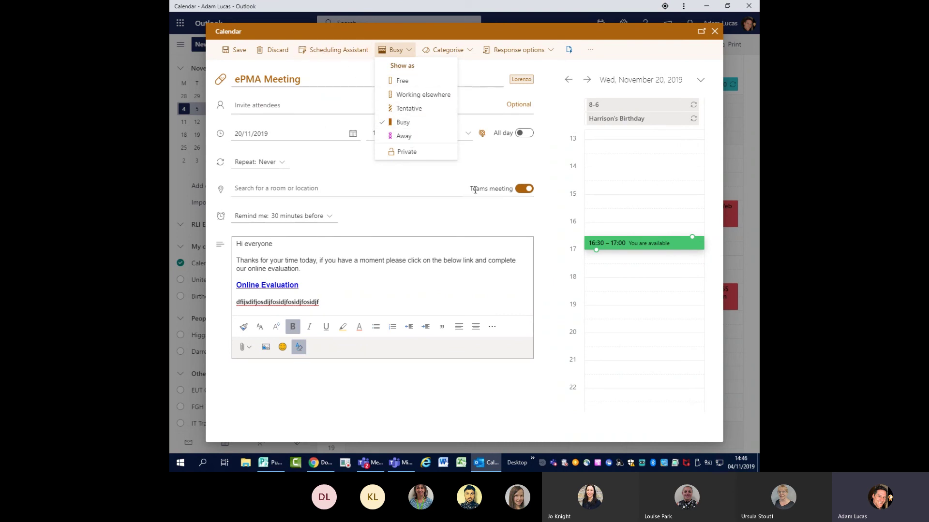
pyautogui.click(616, 60)
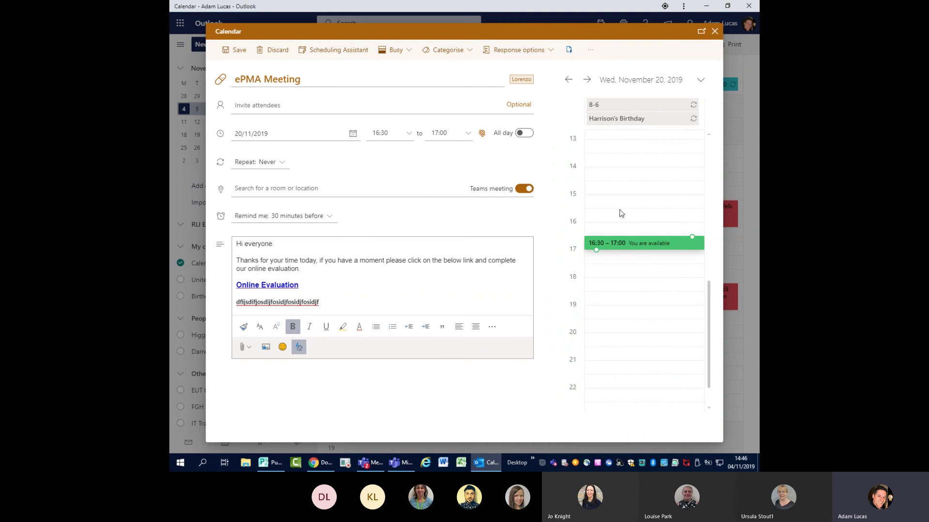
pyautogui.click(261, 134)
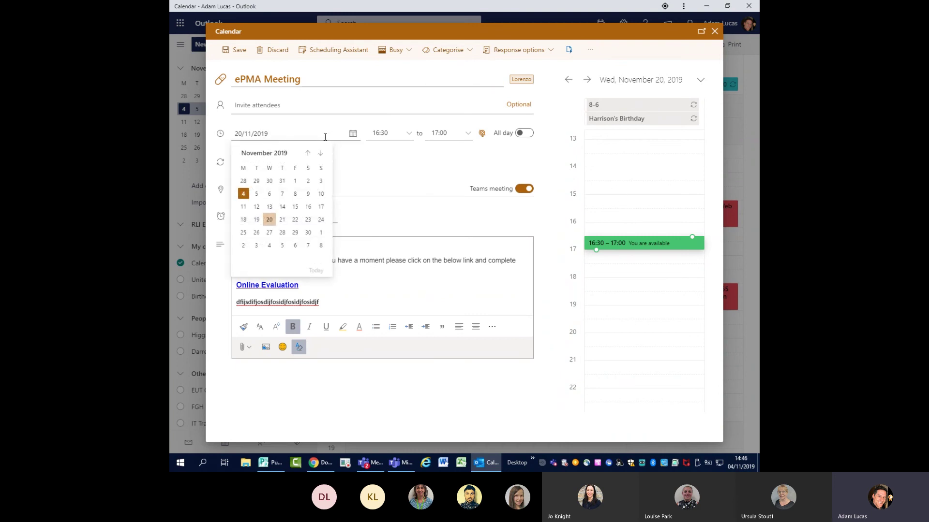
pyautogui.click(243, 194)
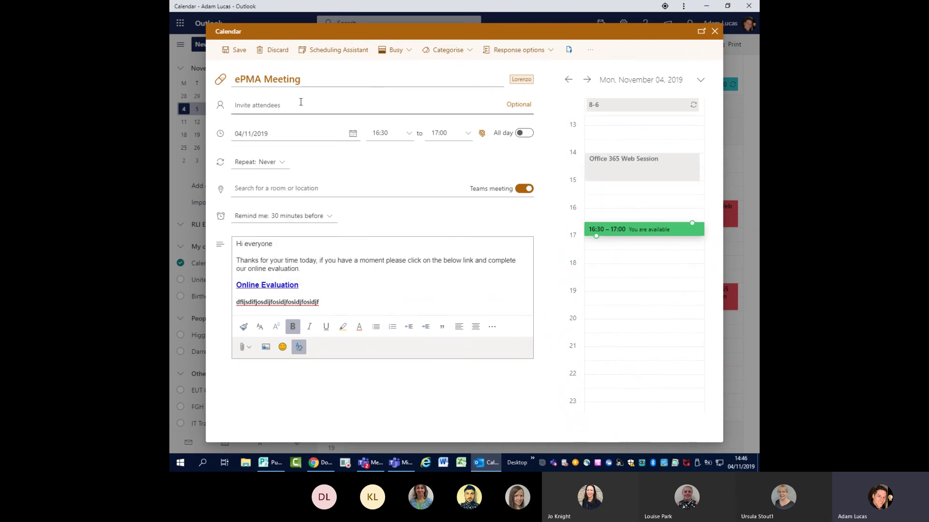
pyautogui.click(236, 54)
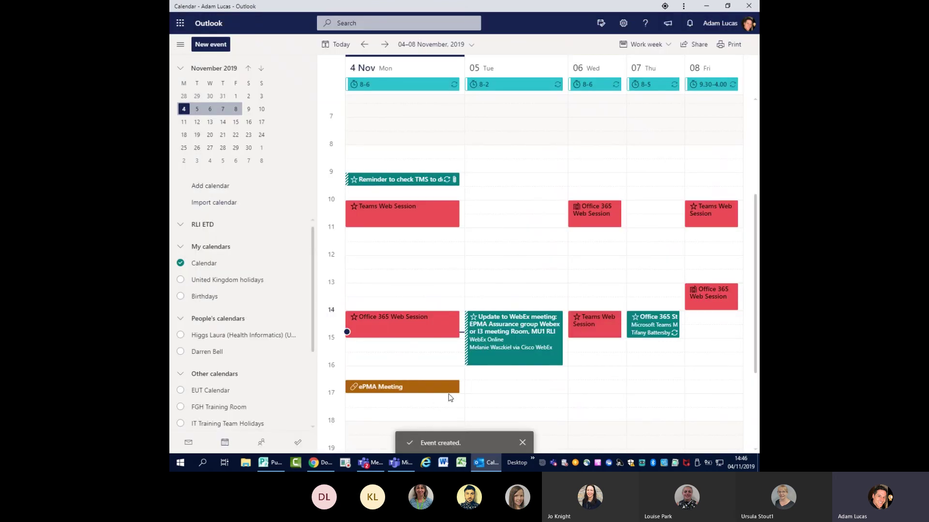
pyautogui.click(415, 391)
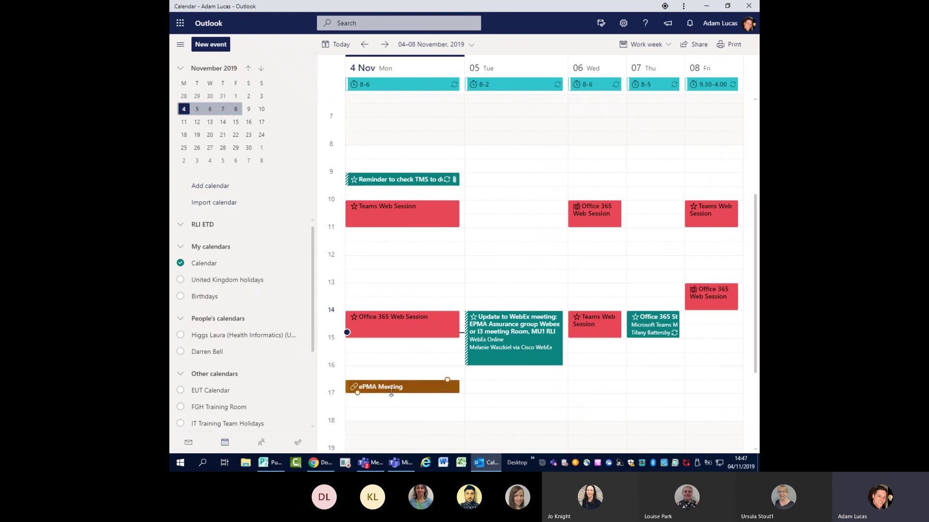
pyautogui.click(388, 391)
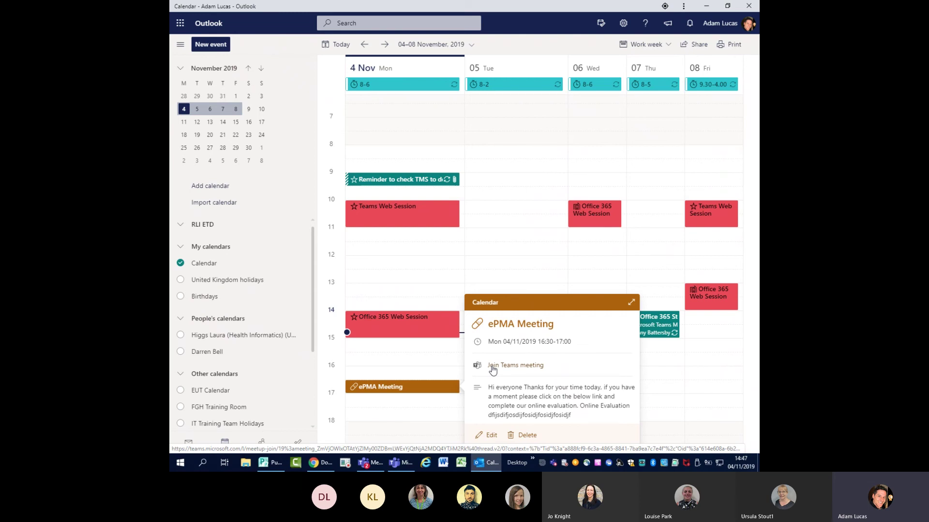
pyautogui.click(489, 438)
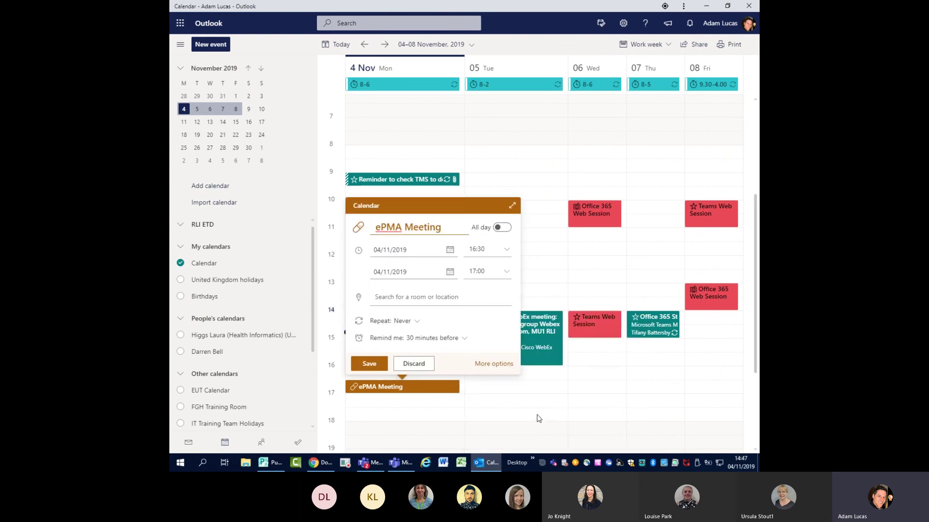
pyautogui.click(492, 366)
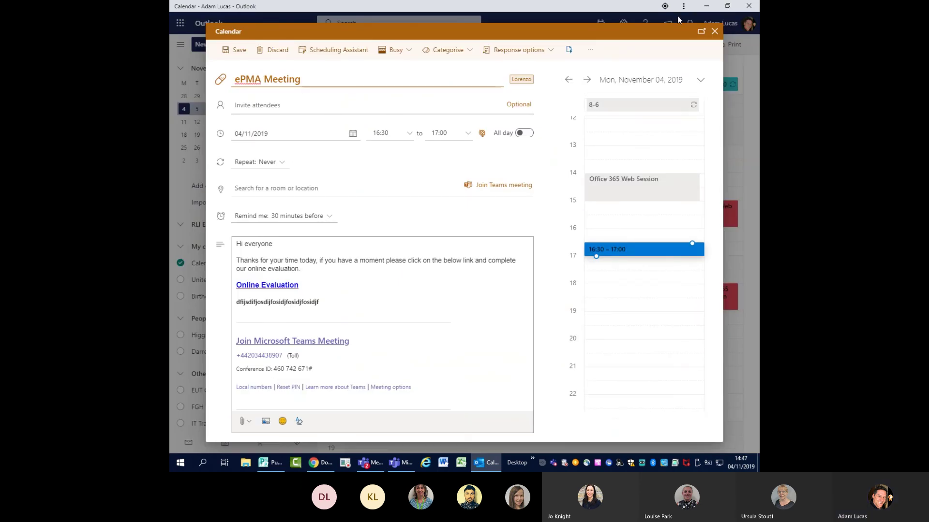
pyautogui.click(714, 31)
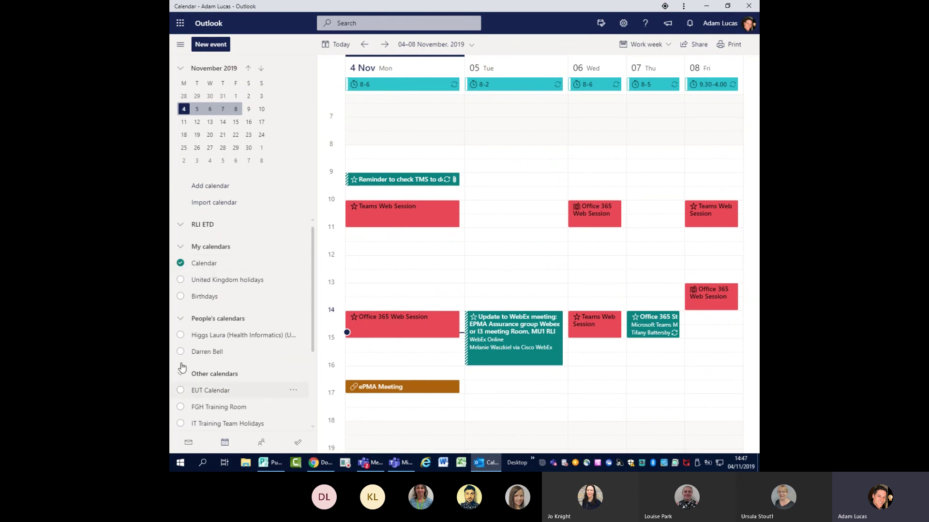
# - Check the calendar view layouts, then draft a Tuesday 16:30 event as a Teams meeting
pyautogui.click(667, 45)
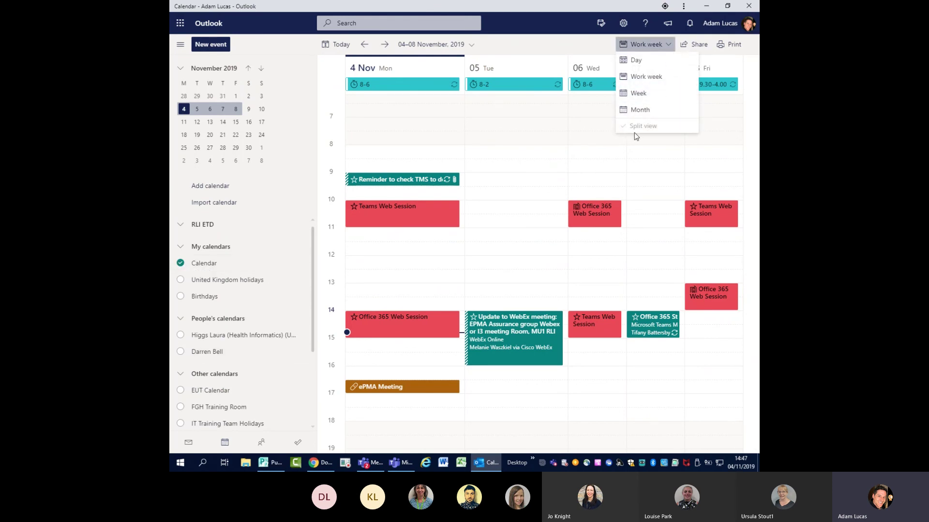
pyautogui.click(531, 404)
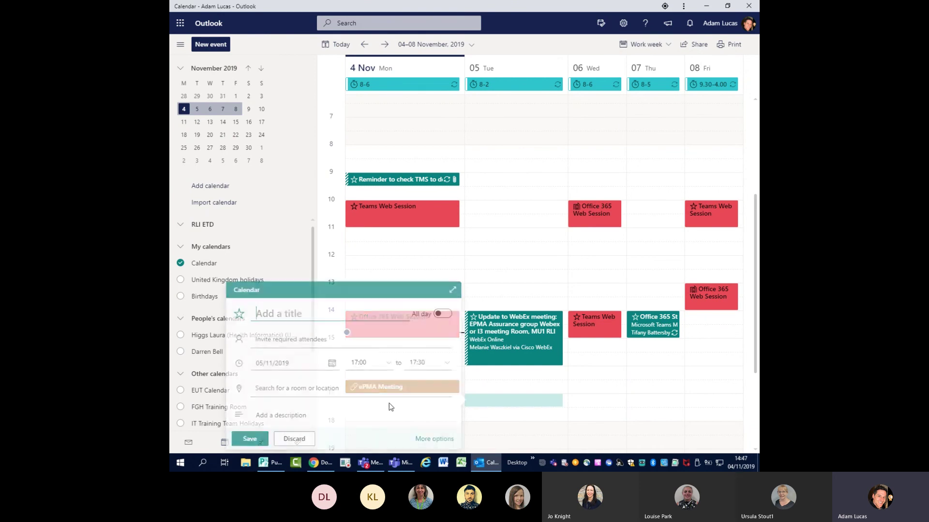
pyautogui.doubleClick(526, 393)
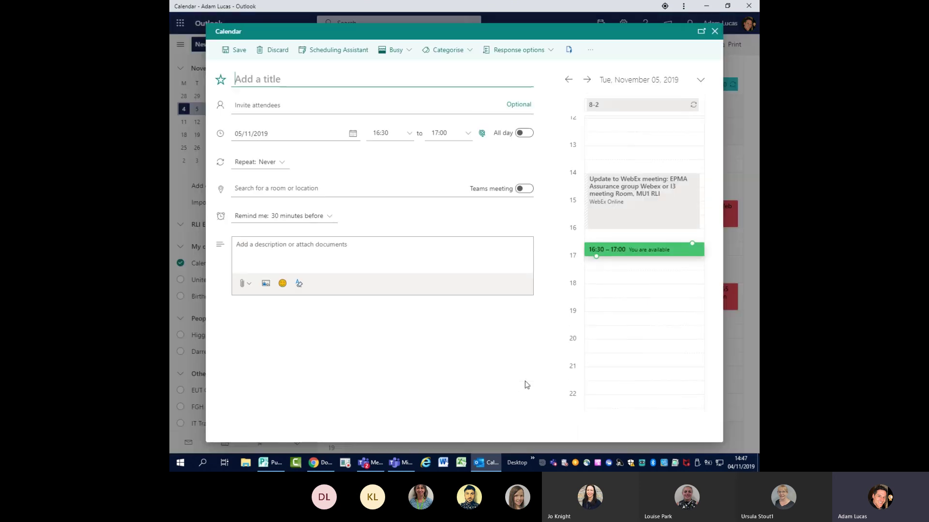
pyautogui.click(520, 191)
pyautogui.click(521, 191)
pyautogui.click(522, 191)
pyautogui.click(522, 192)
pyautogui.click(522, 192)
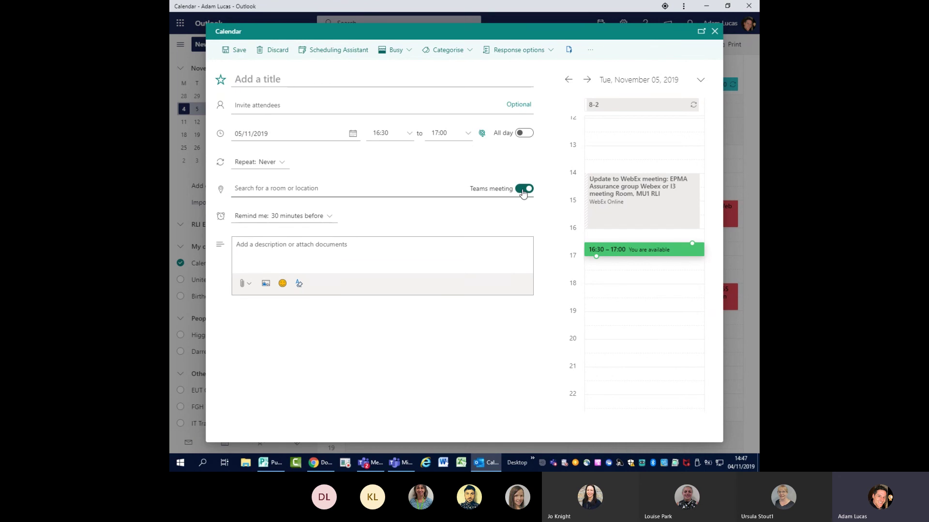
# - Discard the Tuesday draft and open the ePMA Meeting's full details
pyautogui.click(714, 32)
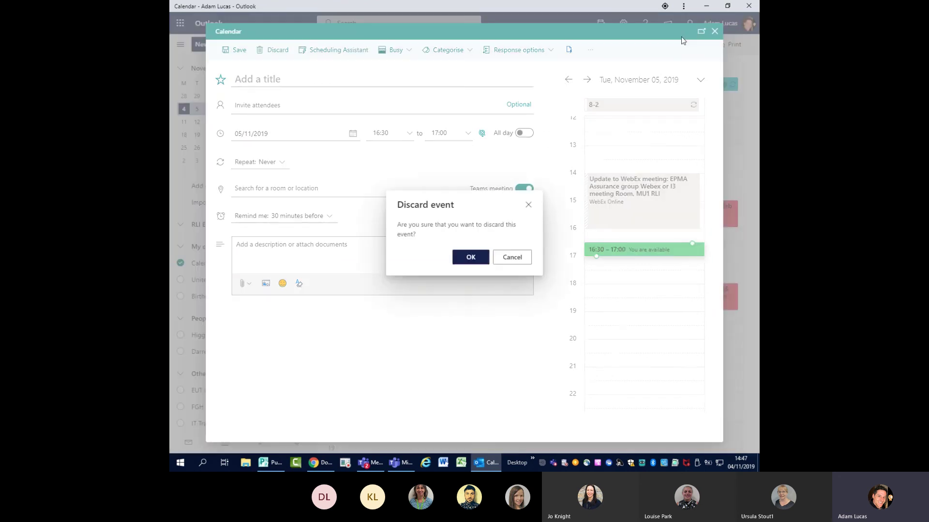
pyautogui.click(470, 256)
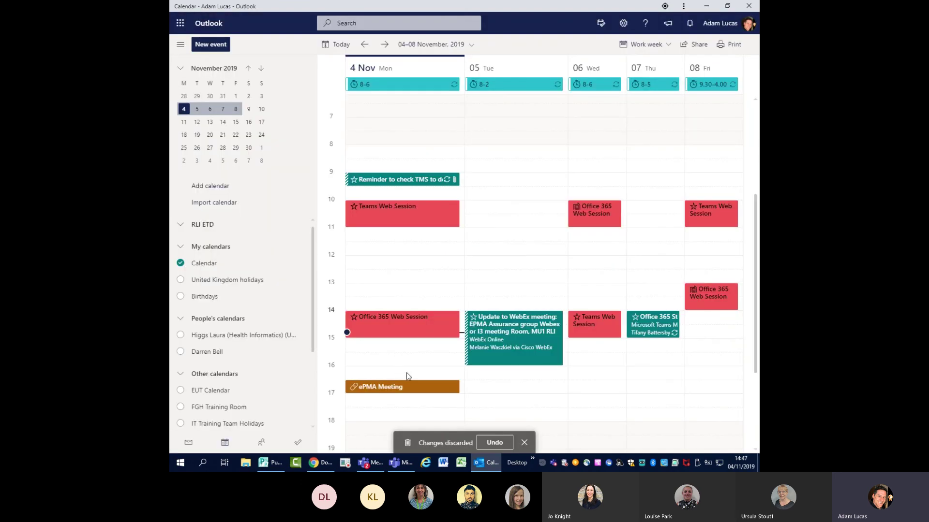
pyautogui.doubleClick(410, 388)
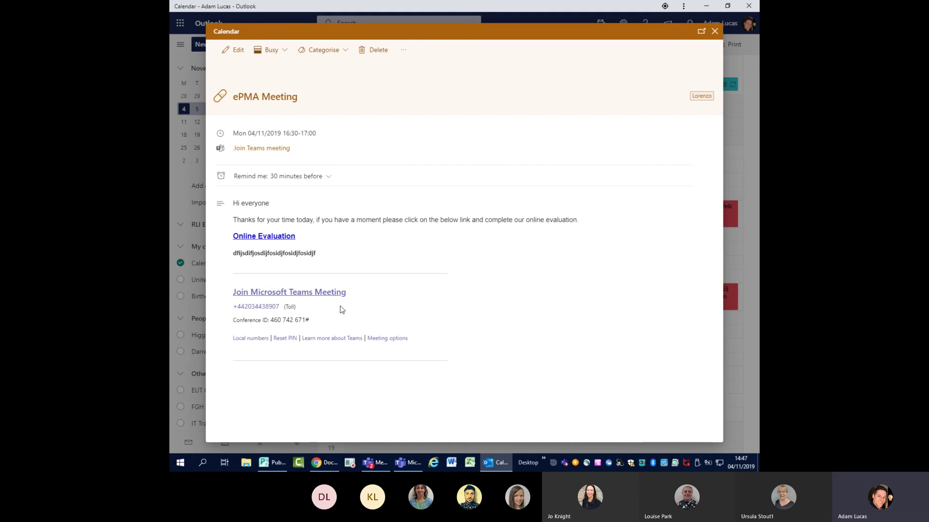
# - Close the ePMA Meeting details to return to the 4–8 November work week
pyautogui.click(715, 32)
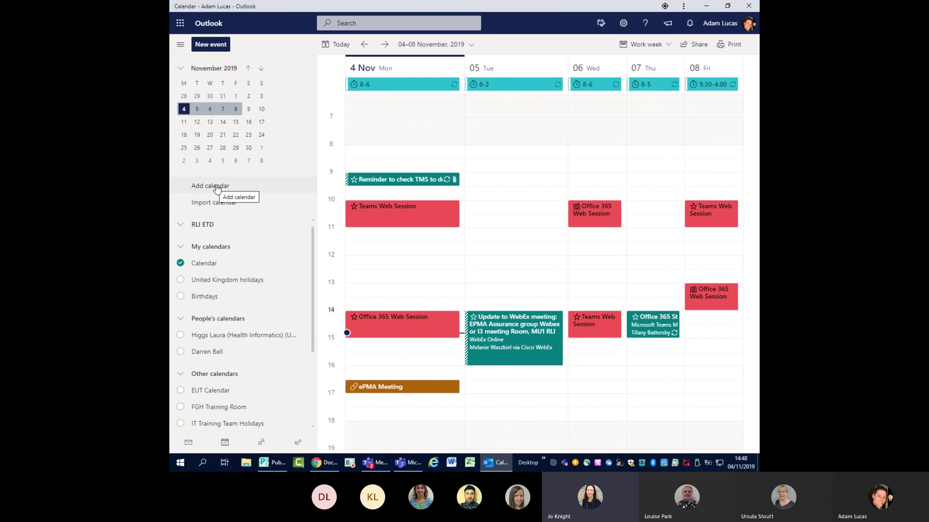
pyautogui.scroll(-2, 290, 310)
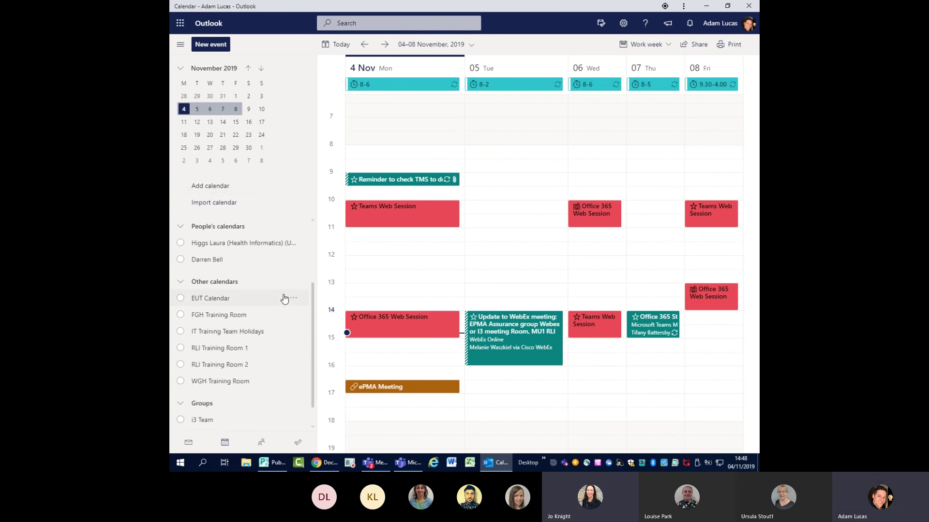
pyautogui.scroll(2, 284, 298)
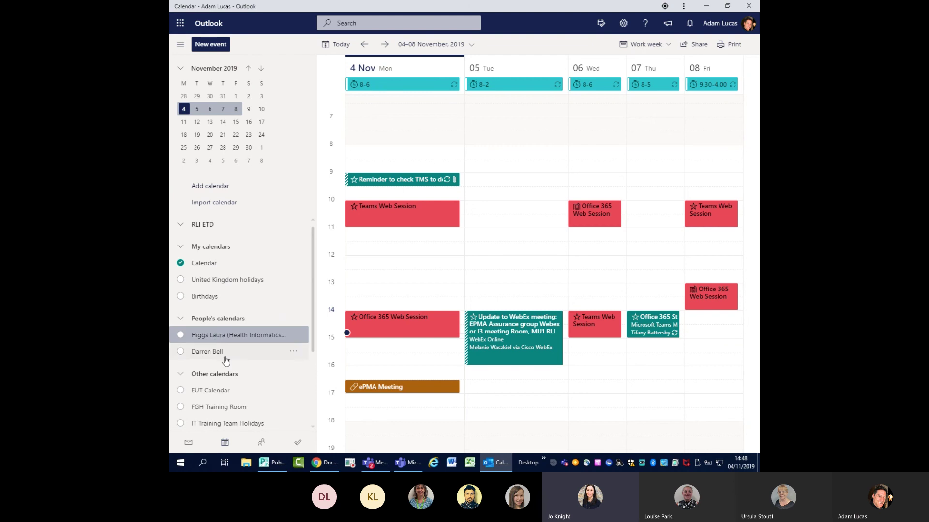
pyautogui.click(232, 336)
pyautogui.click(180, 336)
pyautogui.scroll(-3, 232, 297)
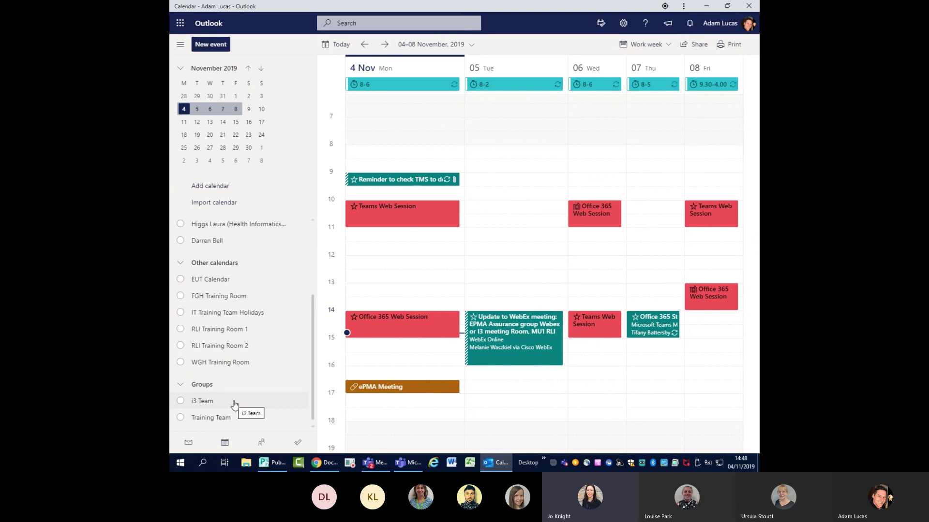
# - Colour the colleague's shared calendar blue
pyautogui.scroll(5, 292, 341)
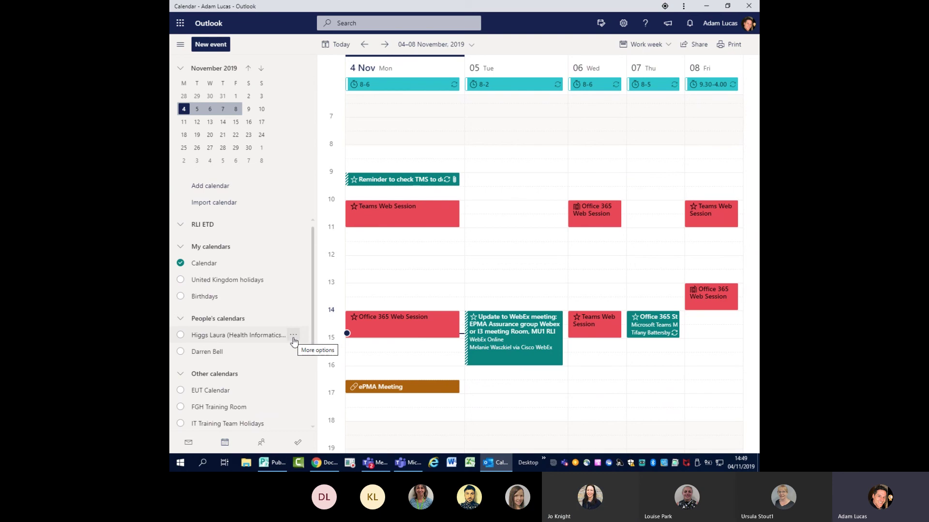
pyautogui.click(293, 337)
pyautogui.moveTo(339, 320)
pyautogui.click(382, 339)
pyautogui.scroll(-3, 290, 328)
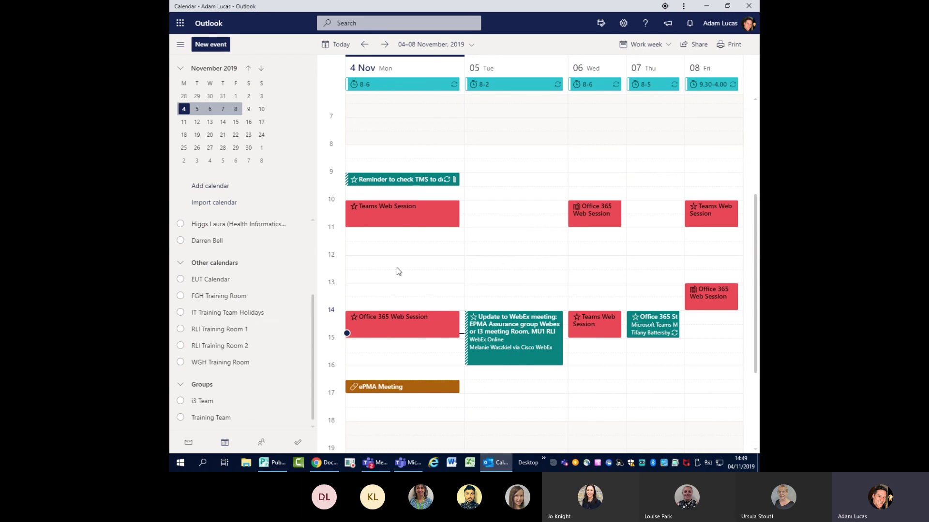
# - Open Microsoft To Do from the sidebar, showing the Tasks list
pyautogui.scroll(3, 435, 291)
pyautogui.scroll(-5, 434, 285)
pyautogui.click(435, 290)
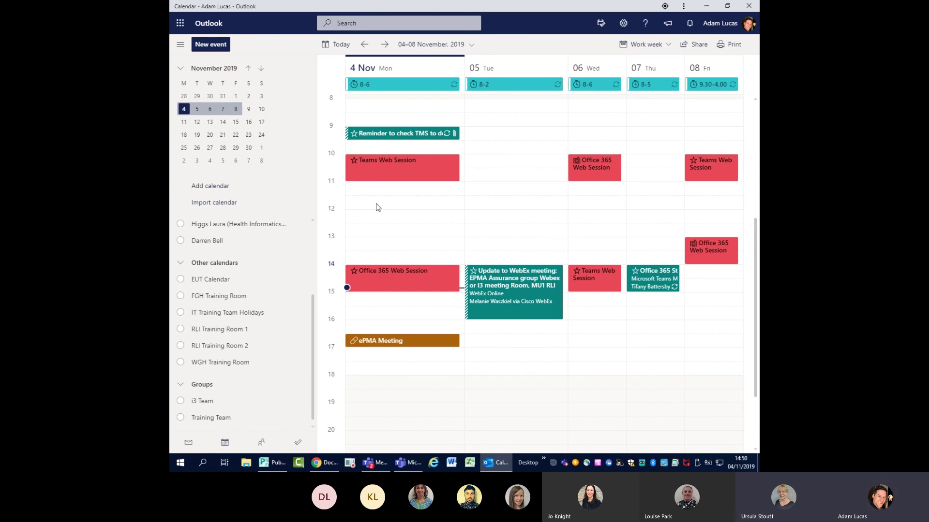
pyautogui.click(298, 443)
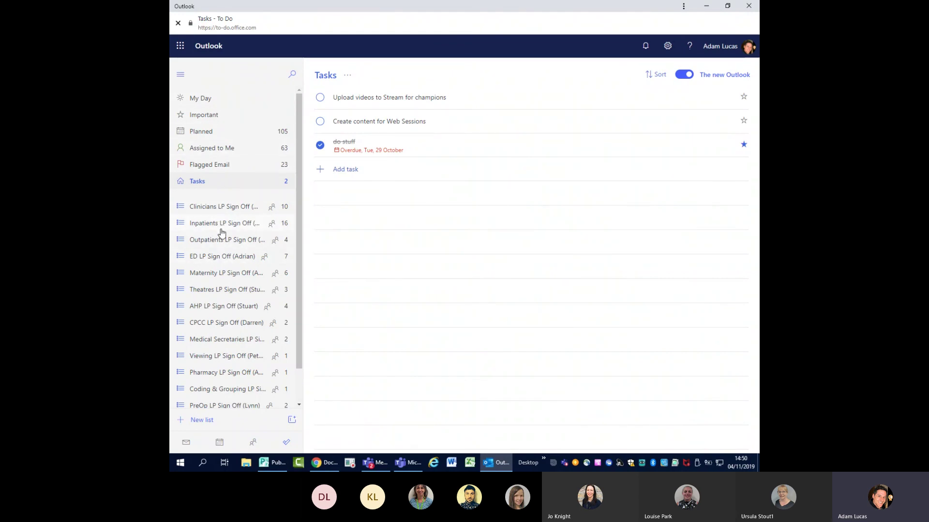
# - Look through the Clinicians LP Sign Off and Tasks lists, ending on Flagged Email
pyautogui.click(225, 208)
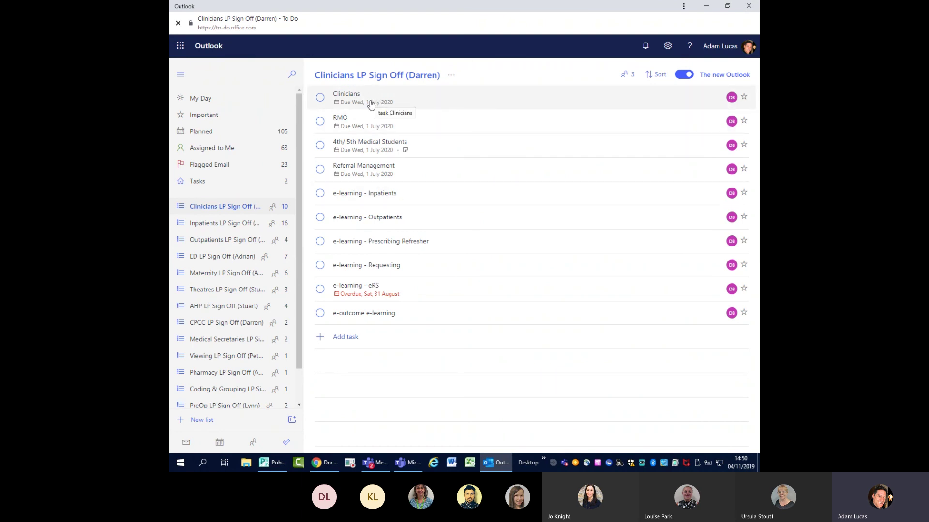
pyautogui.click(207, 183)
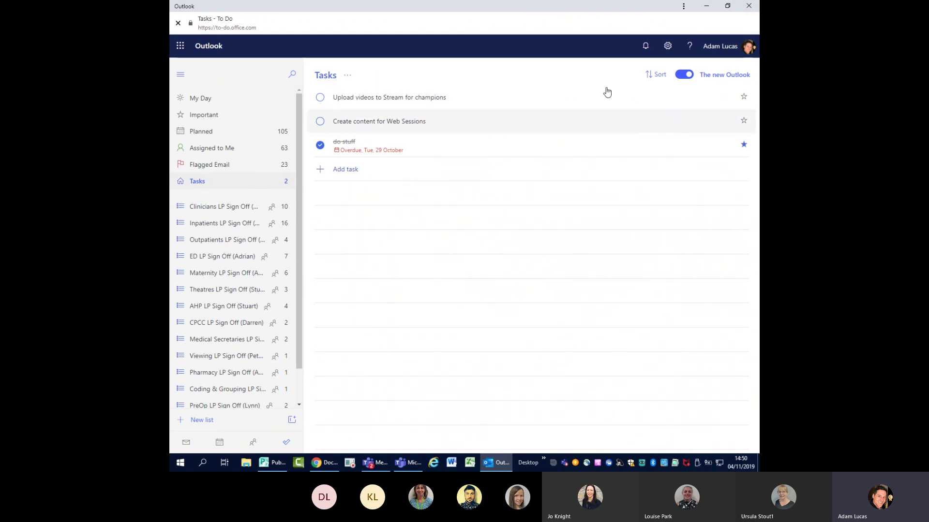
pyautogui.click(219, 169)
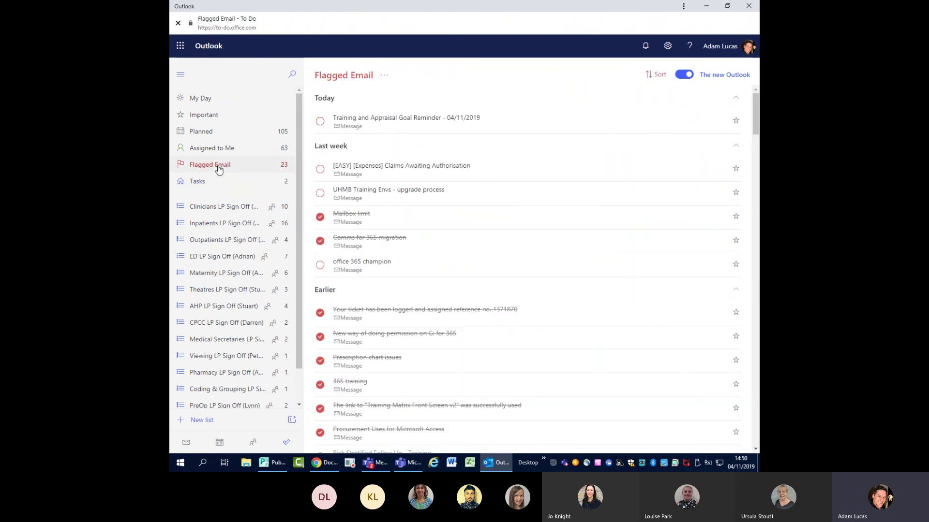
# - Give the Training and Appraisal Goal Reminder task a reminder for 22 November at 14:50
pyautogui.click(428, 120)
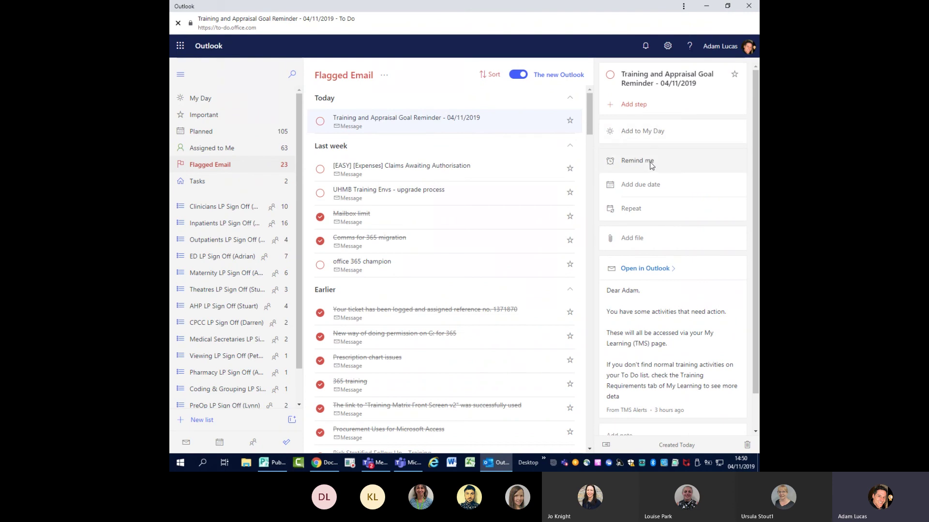
pyautogui.click(650, 162)
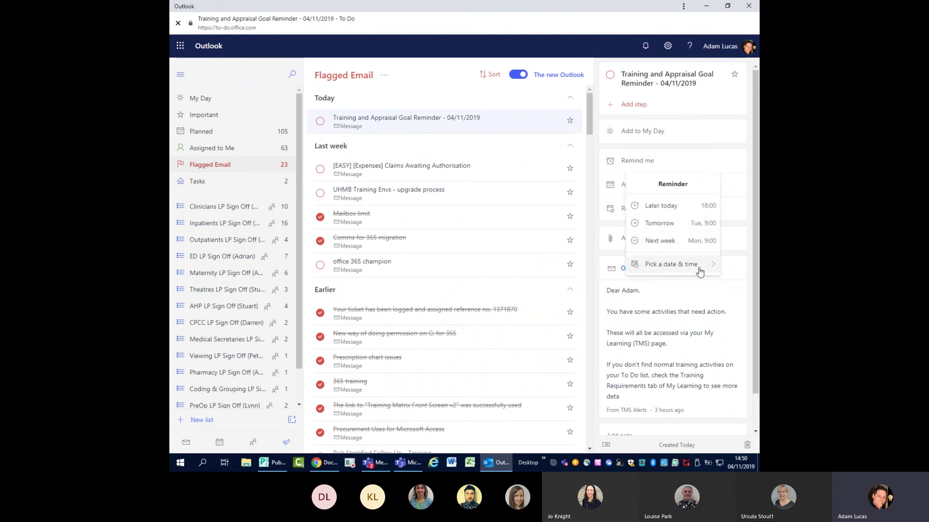
pyautogui.click(670, 269)
pyautogui.click(588, 359)
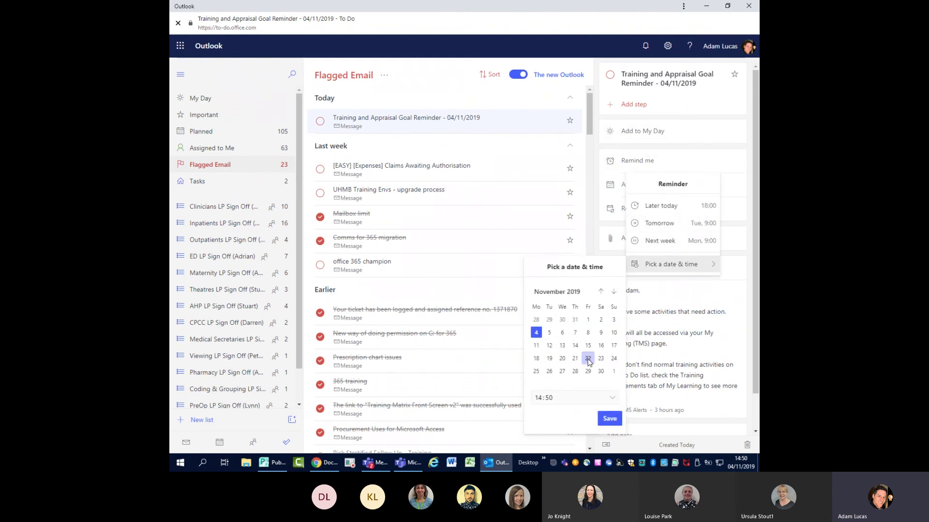
pyautogui.click(610, 419)
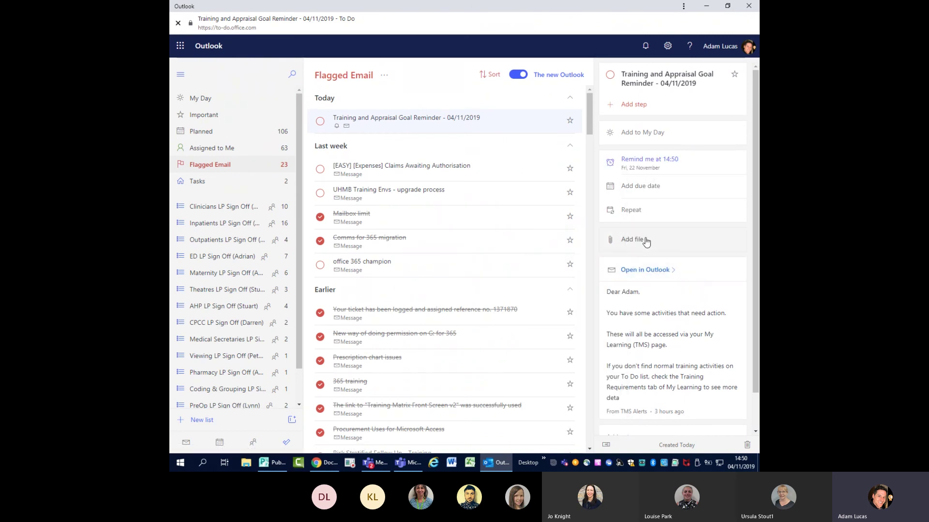
pyautogui.scroll(-1, 673, 270)
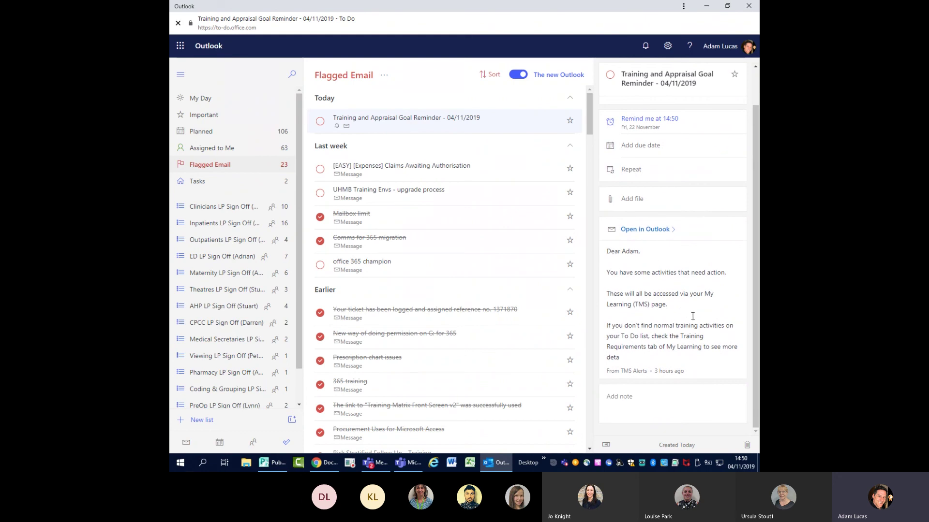
pyautogui.scroll(1, 704, 312)
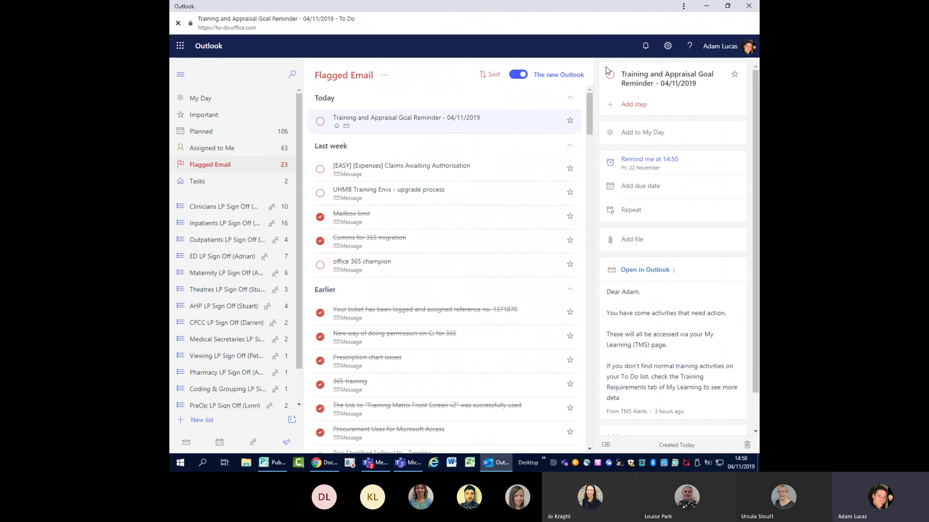
# - Look through the Assigned to Me and Planned lists, ending on My Day
pyautogui.click(226, 146)
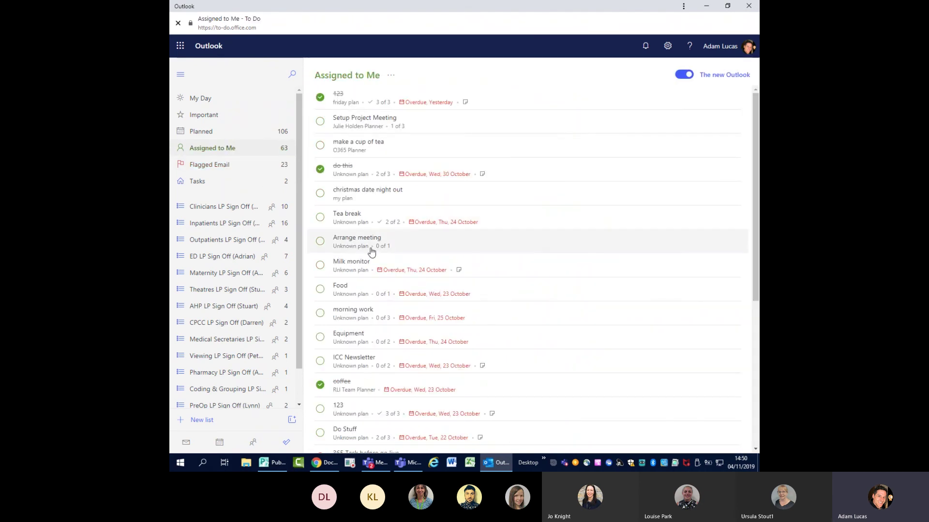
pyautogui.click(205, 135)
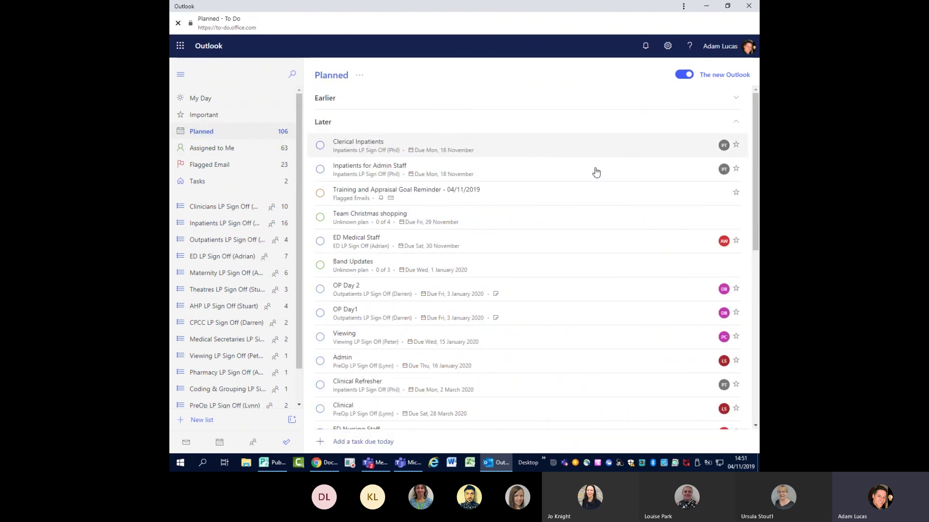
pyautogui.click(201, 99)
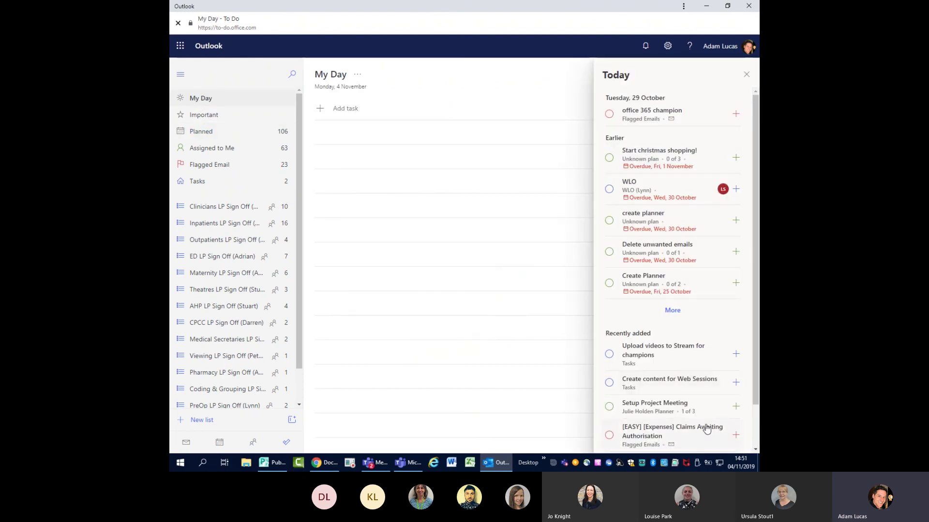
# - Dismiss the Today suggestions, view a Clinicians LP Sign Off task, then return to Flagged Email
pyautogui.click(203, 118)
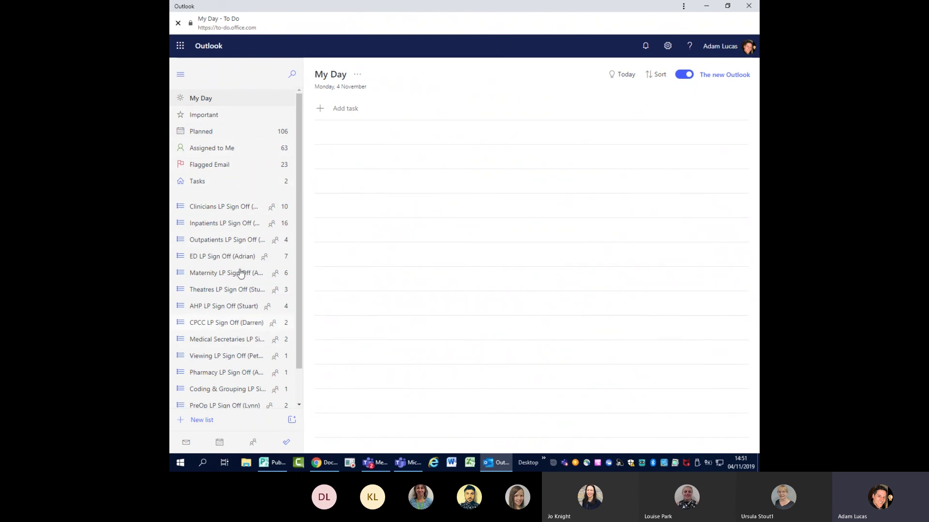
pyautogui.scroll(-1, 255, 242)
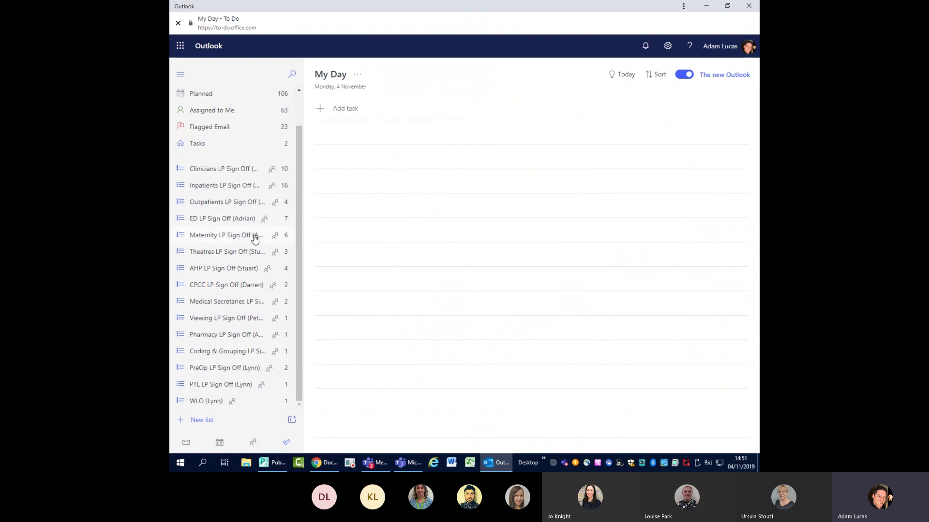
pyautogui.click(222, 170)
pyautogui.click(356, 97)
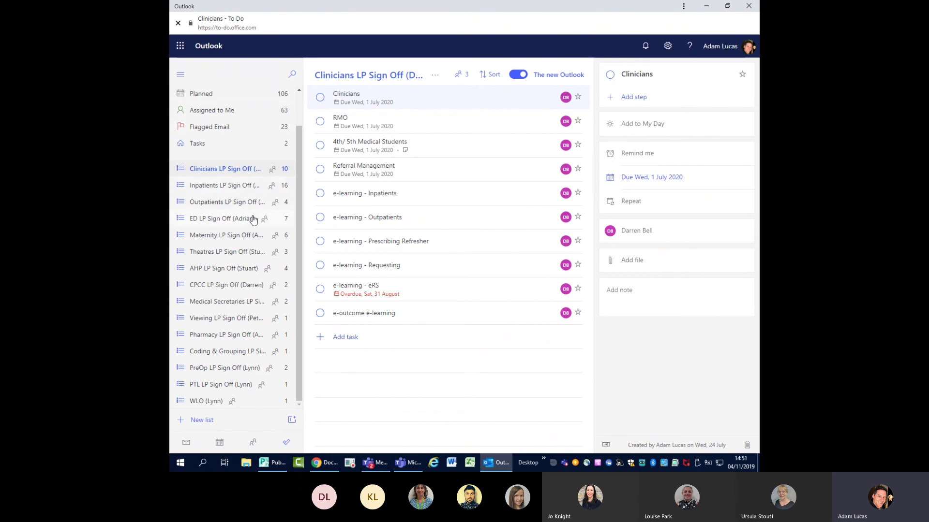
pyautogui.click(226, 130)
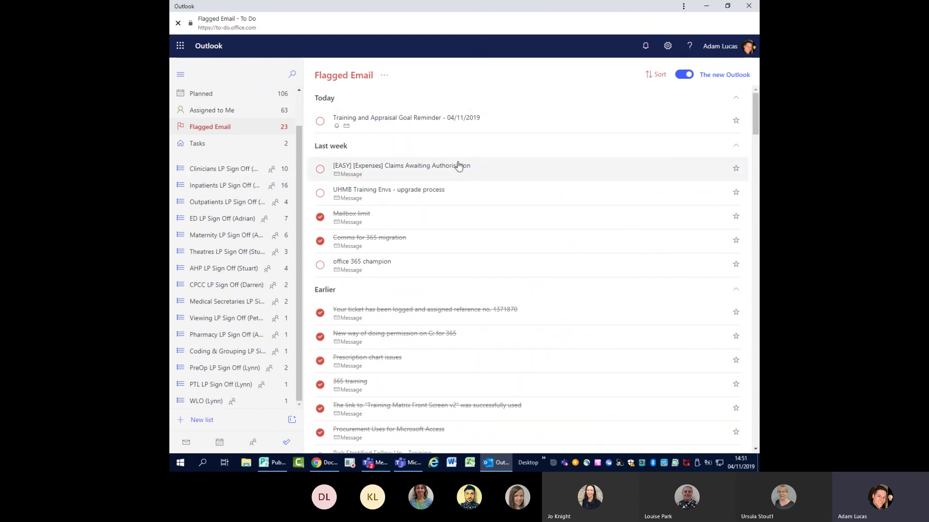
# - Open the Training and Appraisal Goal Reminder, mark UHMB Training Envs complete, and go to Calendar
pyautogui.click(455, 117)
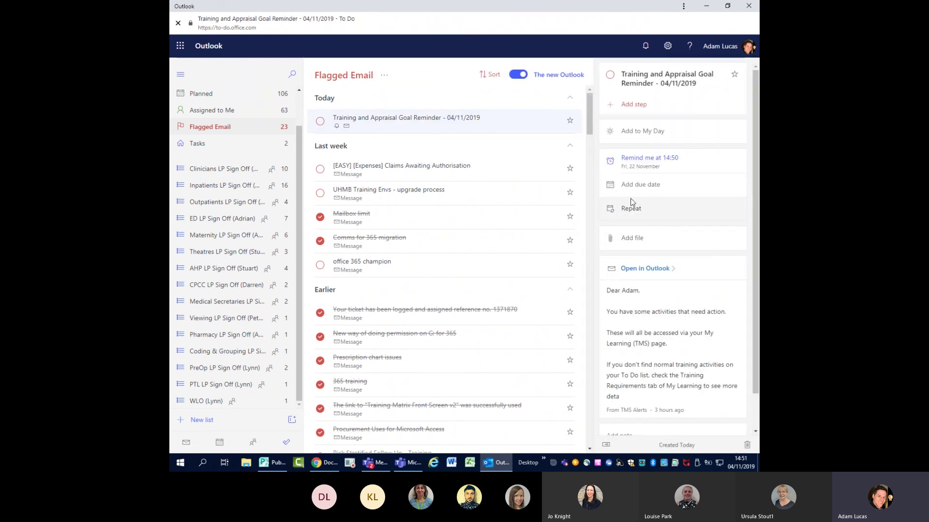
pyautogui.click(320, 193)
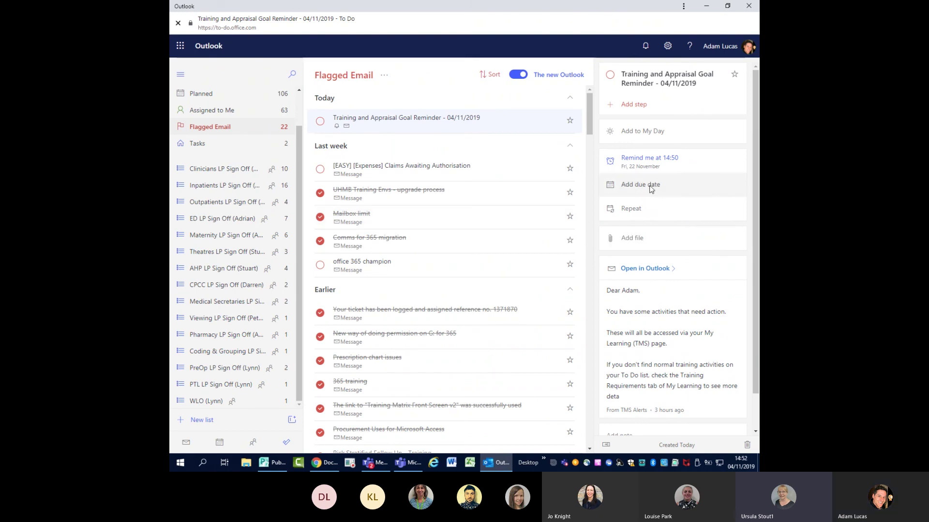
pyautogui.click(220, 441)
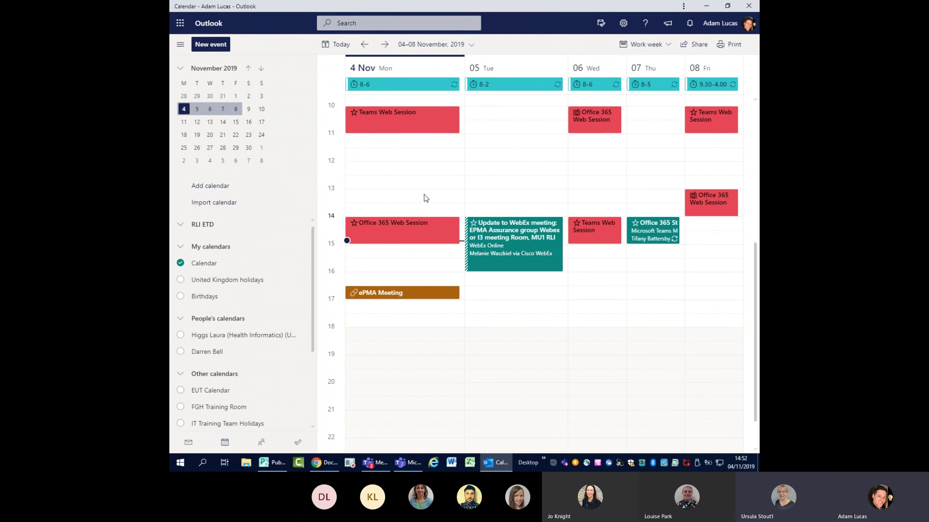
pyautogui.doubleClick(379, 158)
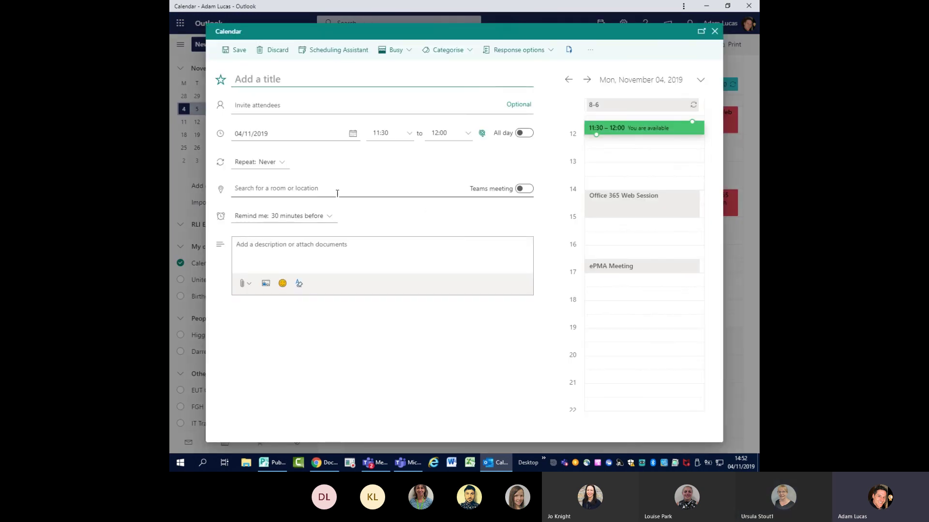
pyautogui.click(278, 163)
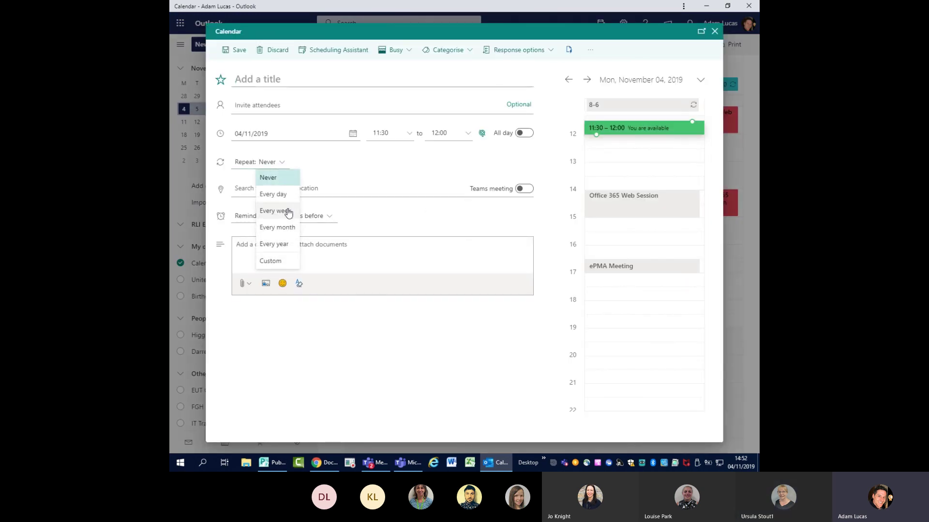
pyautogui.click(424, 177)
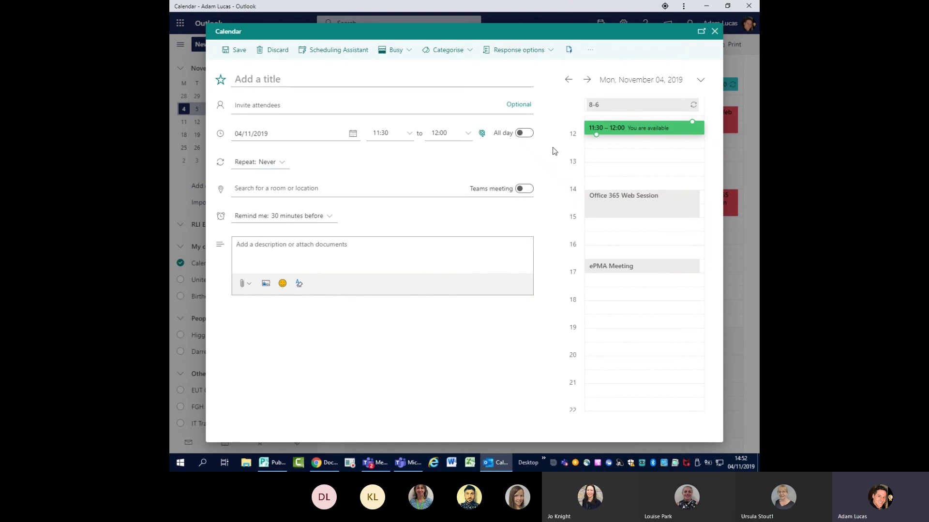
pyautogui.click(714, 31)
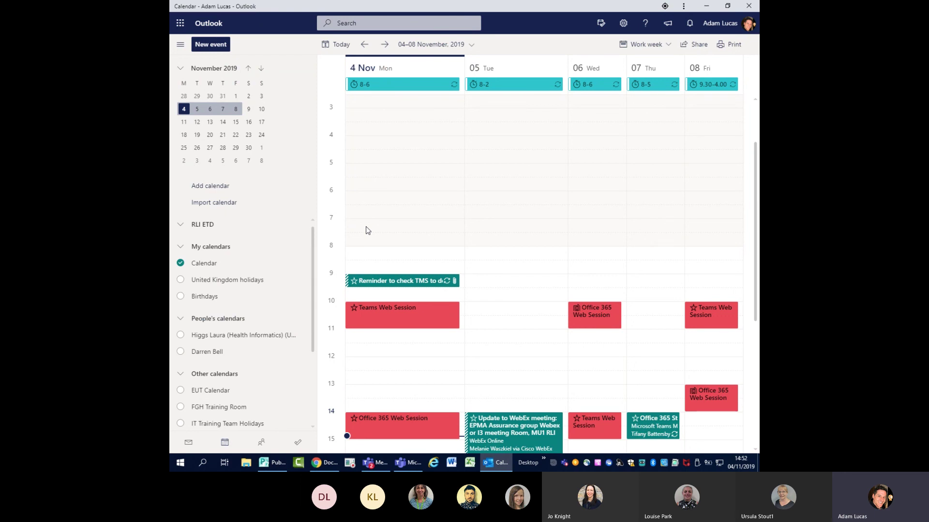
pyautogui.scroll(-2, 486, 266)
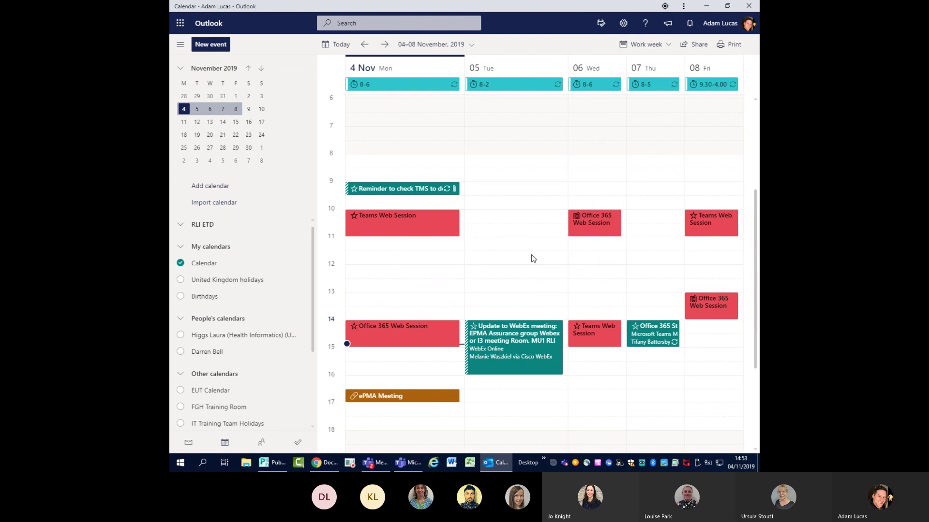
# - Minimise Outlook, close the PowerPoint presentation tab and go to the Office home tab
pyautogui.click(707, 7)
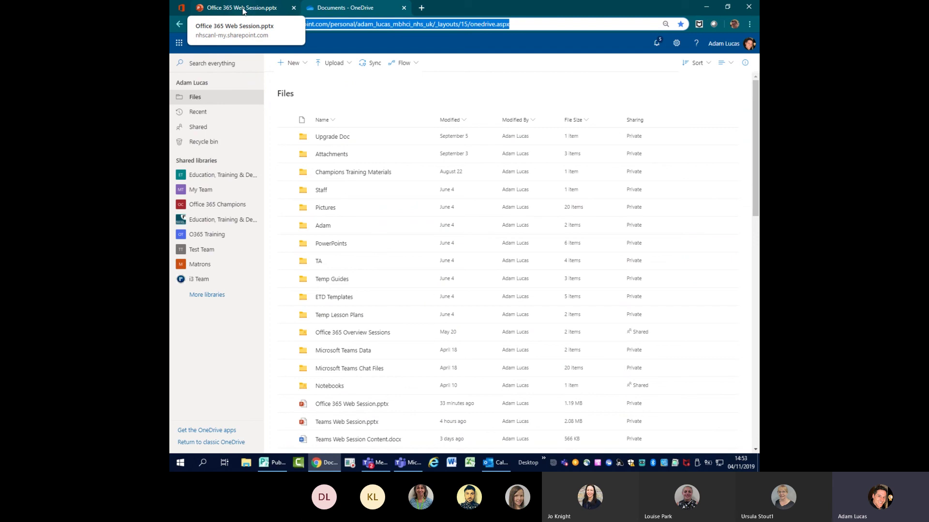
pyautogui.click(294, 9)
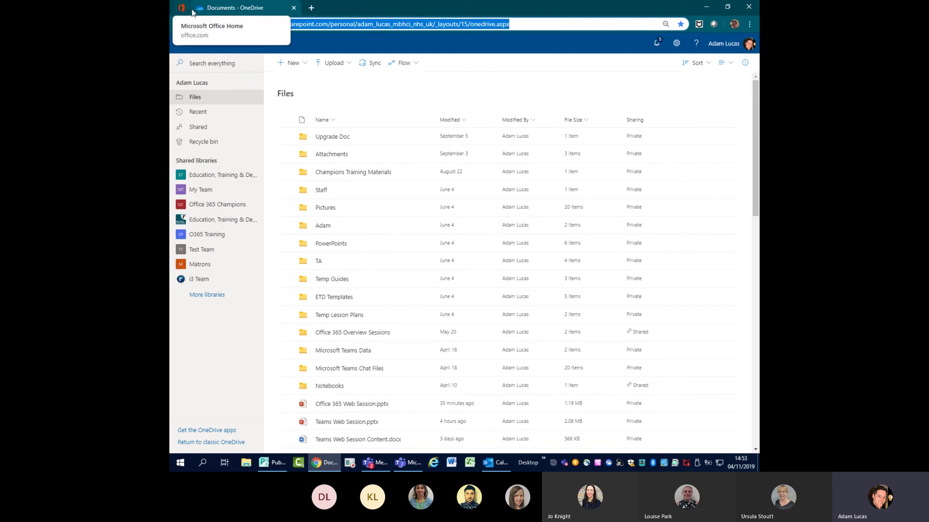
pyautogui.click(189, 10)
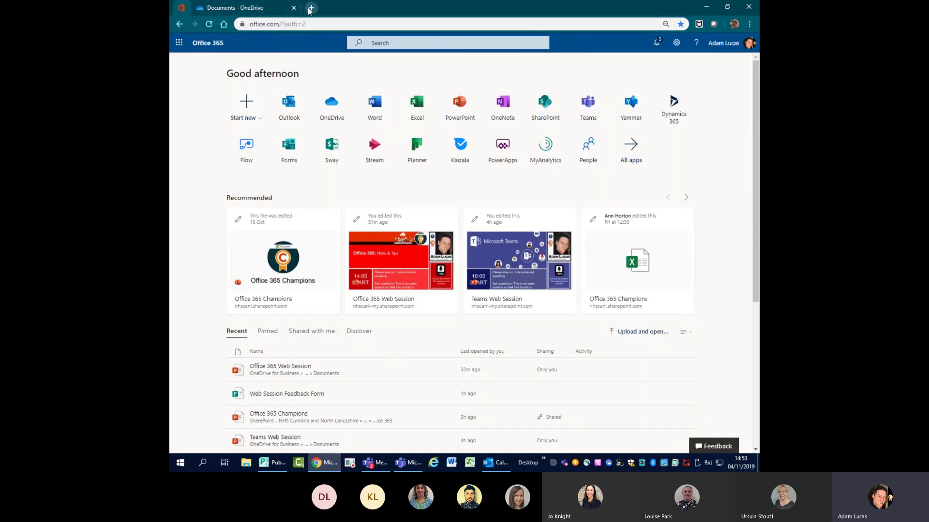
# - Open the NEW ETD SharePoint site in a new tab and pin the ETD Team Site tab
pyautogui.click(311, 7)
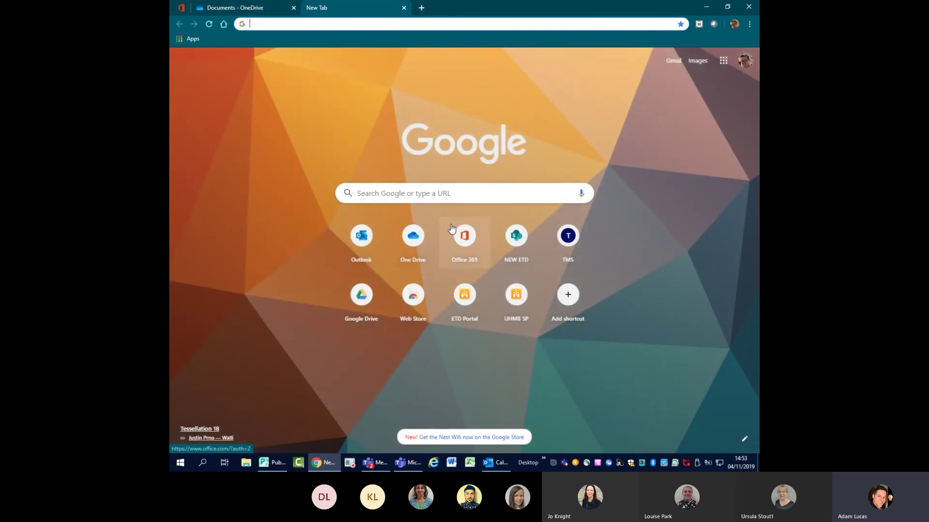
pyautogui.click(517, 240)
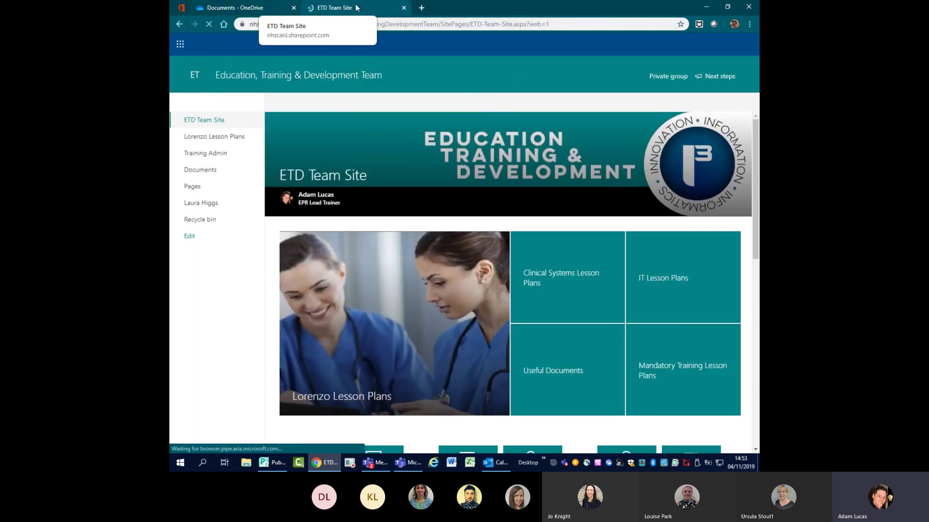
pyautogui.click(422, 9)
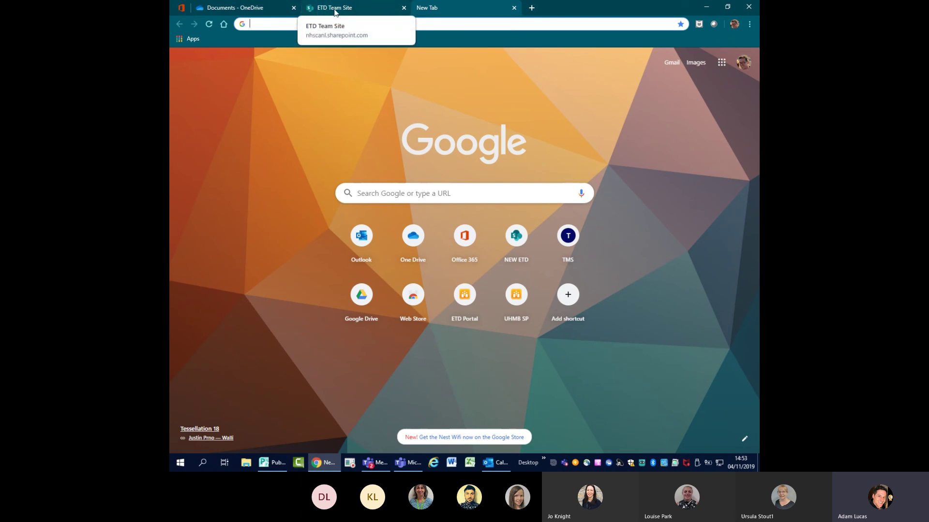
pyautogui.click(358, 8)
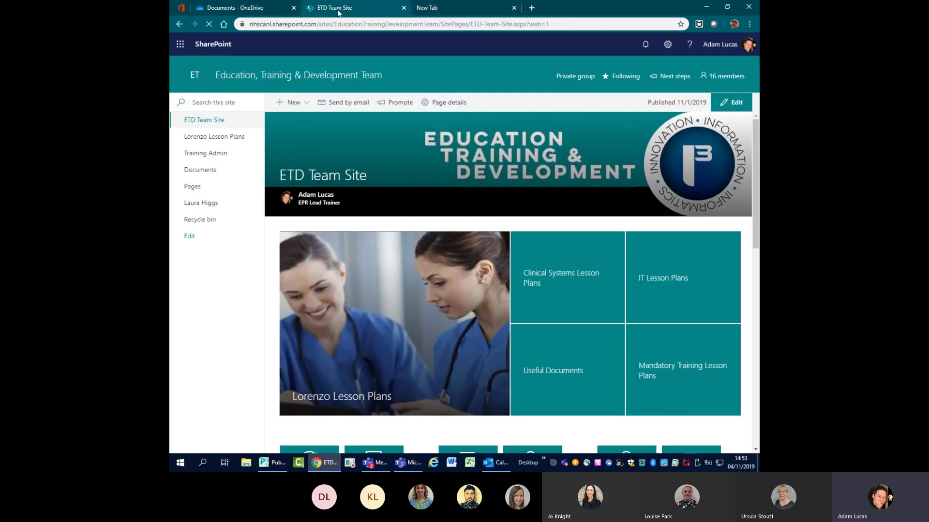
pyautogui.rightClick(344, 9)
pyautogui.click(358, 52)
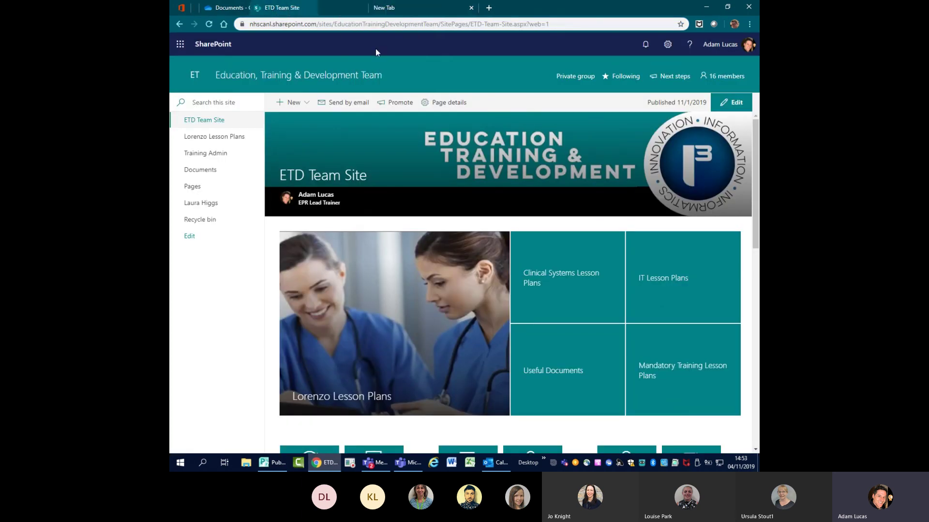
# - Toggle back and forth between the Office home and ETD site tabs
pyautogui.click(181, 9)
pyautogui.click(197, 9)
pyautogui.click(182, 9)
pyautogui.click(197, 8)
pyautogui.click(182, 9)
pyautogui.click(197, 9)
pyautogui.click(182, 9)
pyautogui.click(198, 9)
# - Pin the OneDrive documents tab, then show Office 365 home and minimize Chrome
pyautogui.rightClick(245, 9)
pyautogui.click(277, 54)
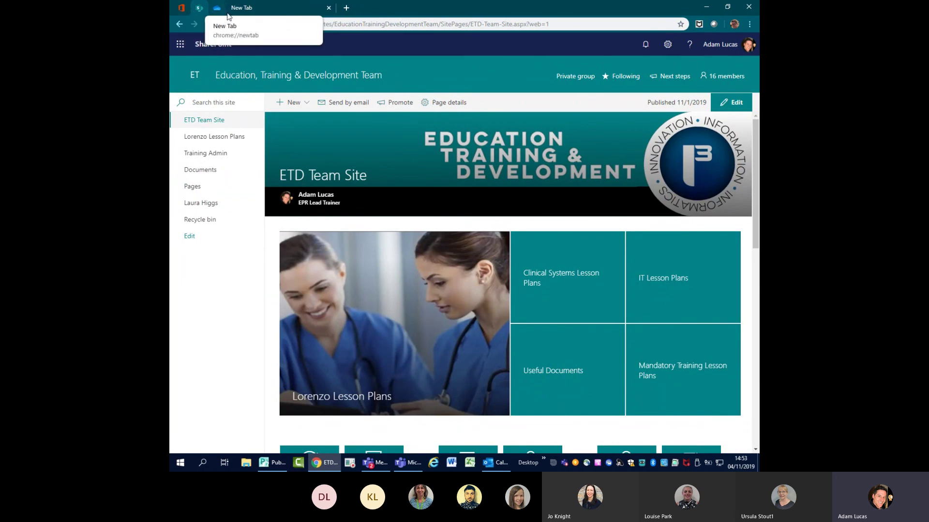
pyautogui.click(216, 9)
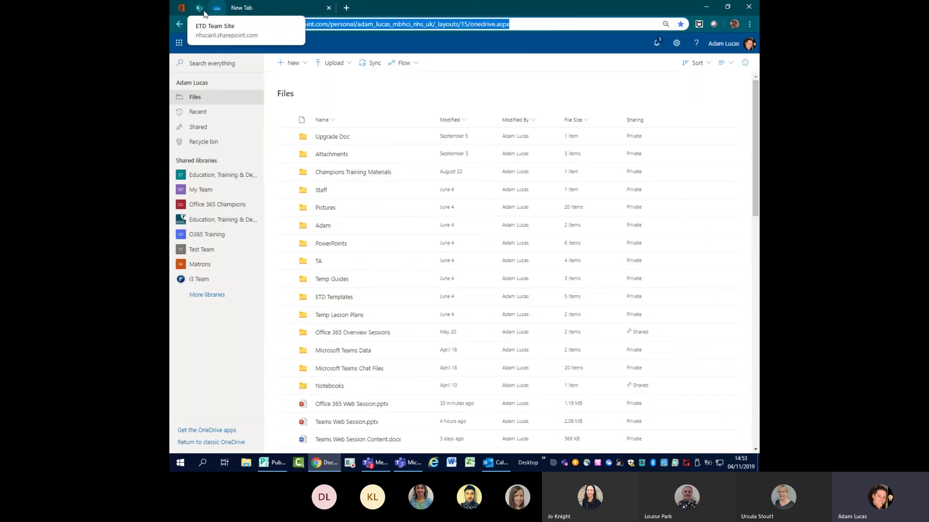
pyautogui.click(198, 9)
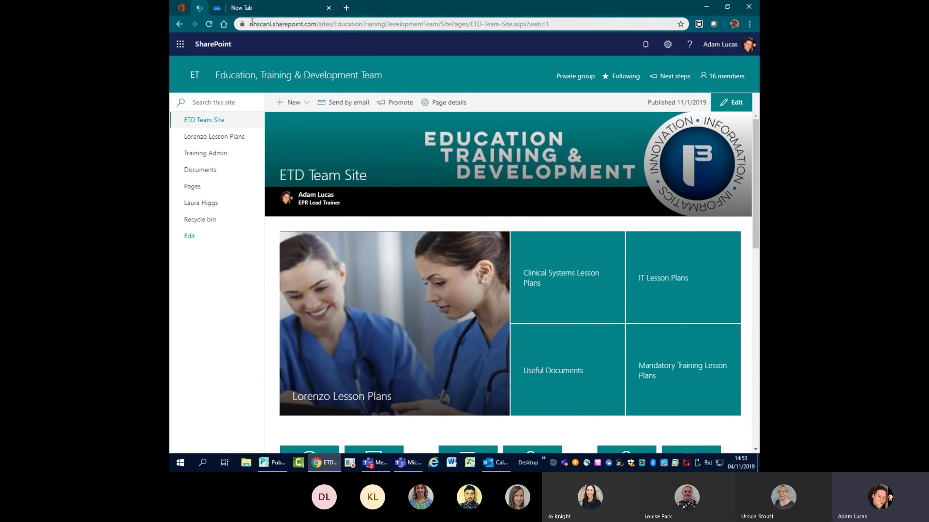
pyautogui.click(181, 7)
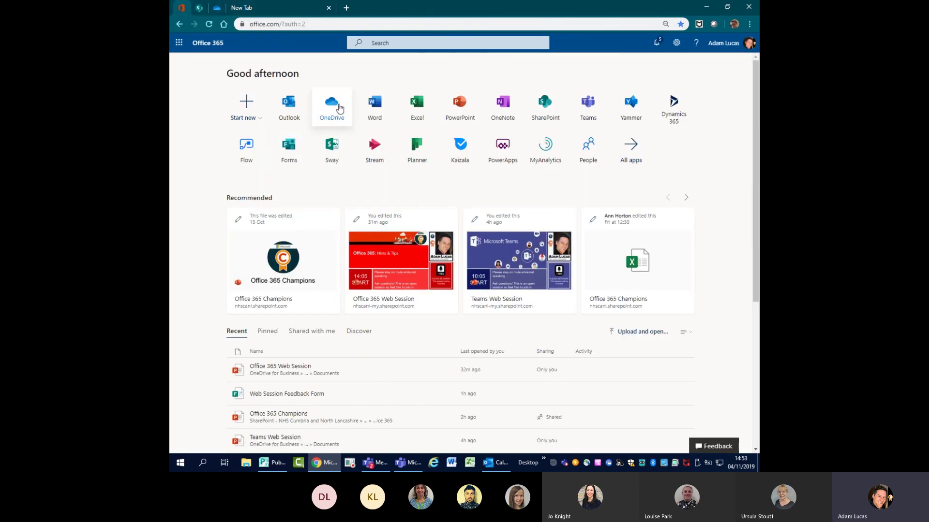
pyautogui.click(706, 7)
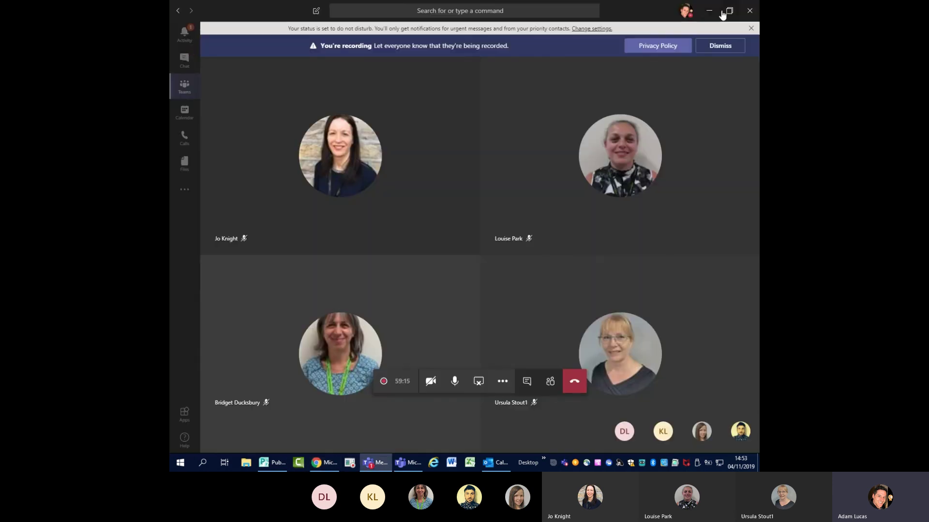
# - Minimize the Teams meeting, open the desktop's New menu, and restore Chrome from the taskbar
pyautogui.click(710, 11)
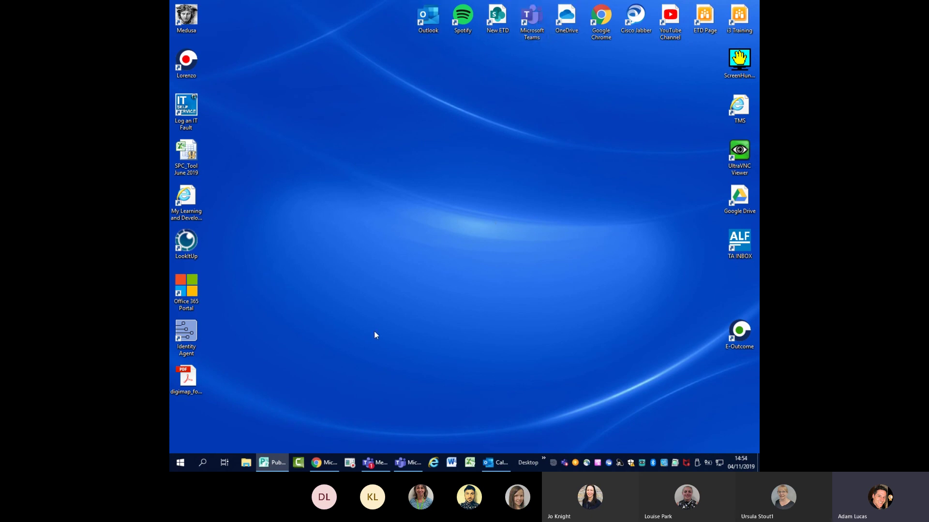
pyautogui.moveTo(326, 466)
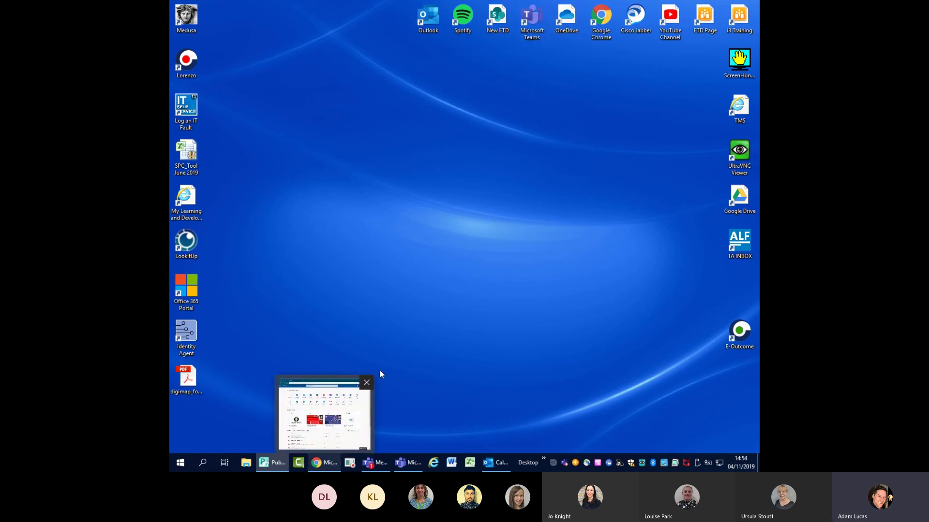
pyautogui.rightClick(391, 126)
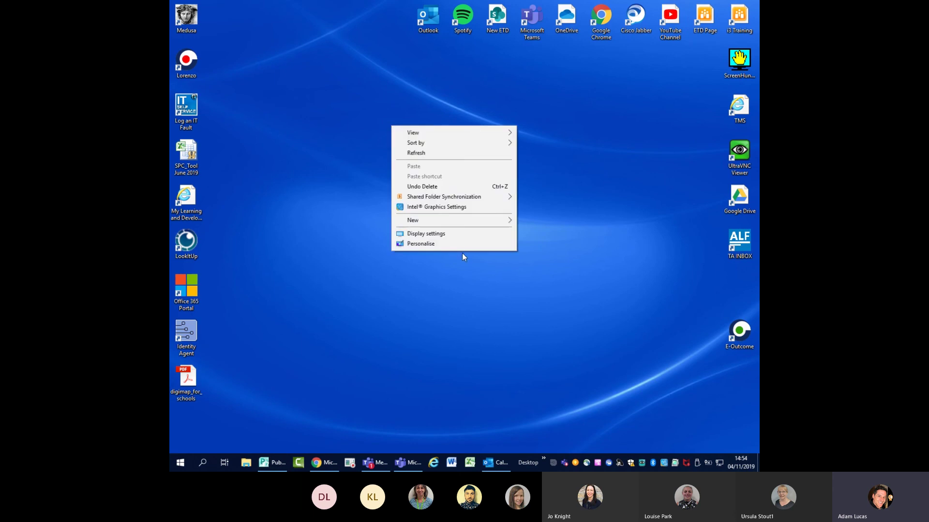
pyautogui.moveTo(447, 222)
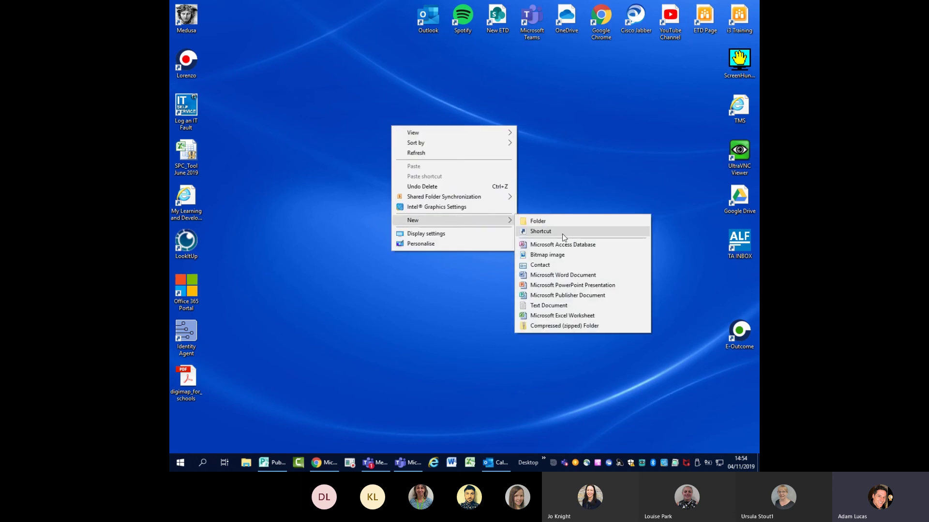
pyautogui.click(323, 463)
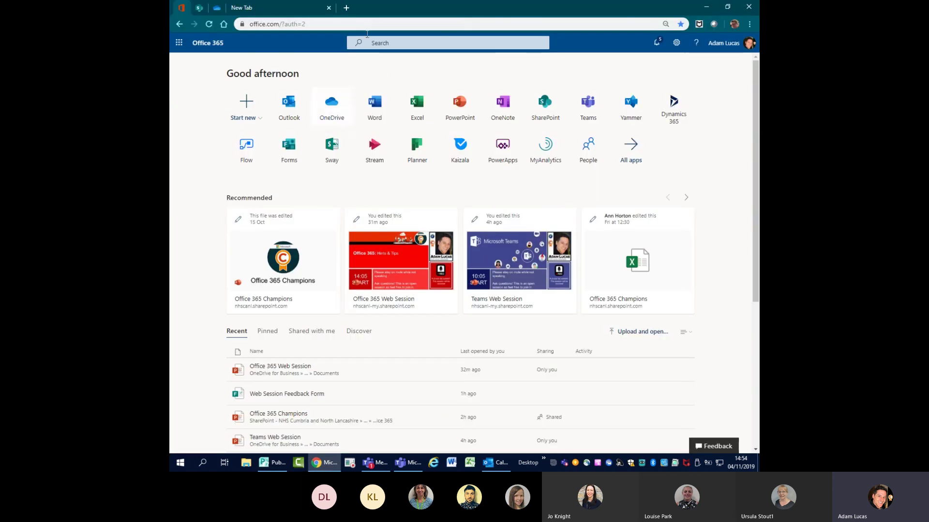
# - Switch to the pinned OneDrive Files tab and restore Chrome to a smaller window
pyautogui.click(217, 8)
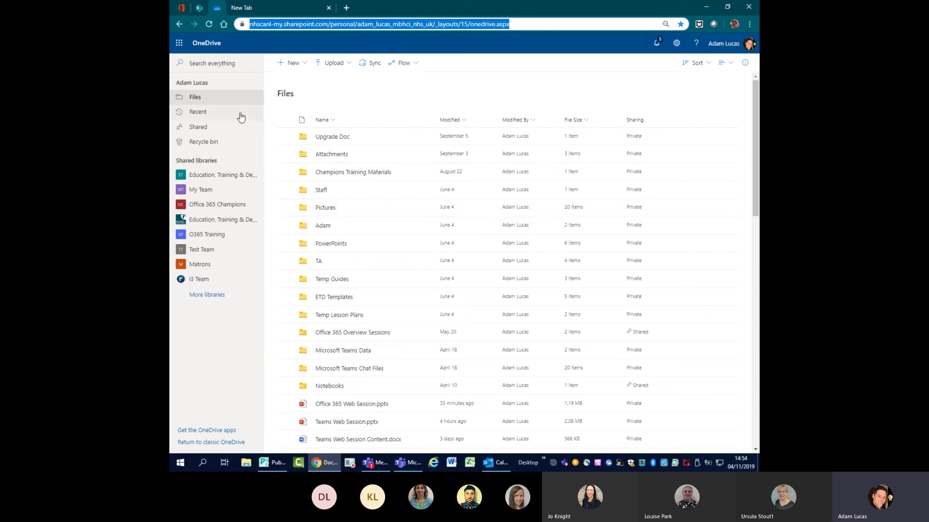
pyautogui.scroll(-4, 385, 273)
pyautogui.scroll(4, 386, 276)
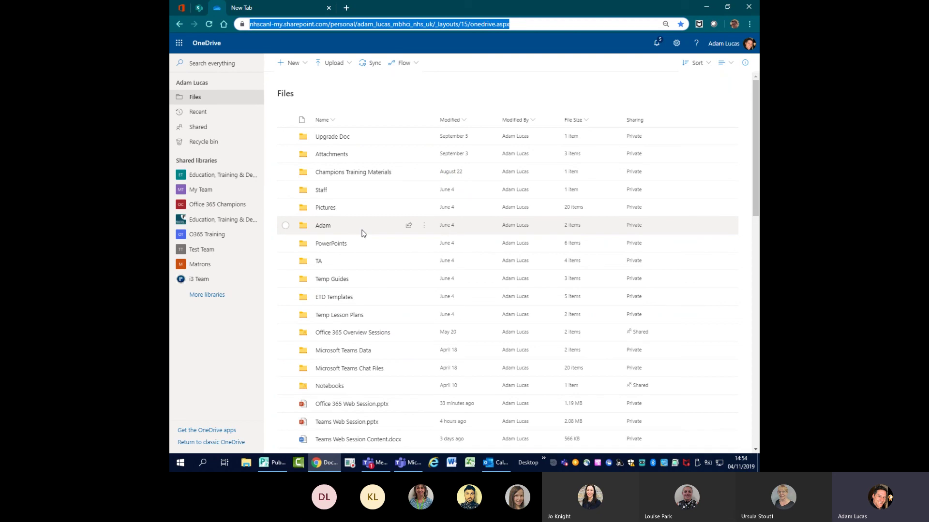
pyautogui.doubleClick(670, 12)
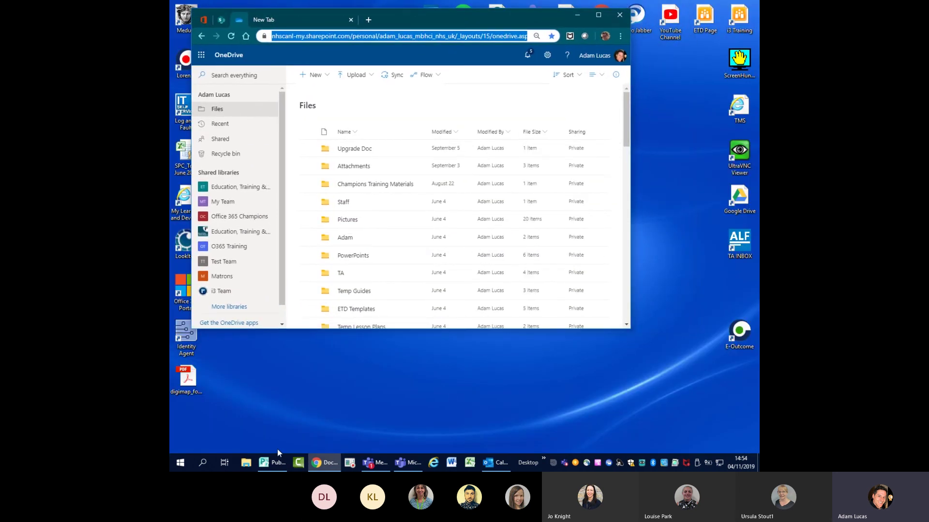
# - Open File Explorer at Documents and place its window below the browser
pyautogui.click(247, 463)
pyautogui.rightClick(247, 463)
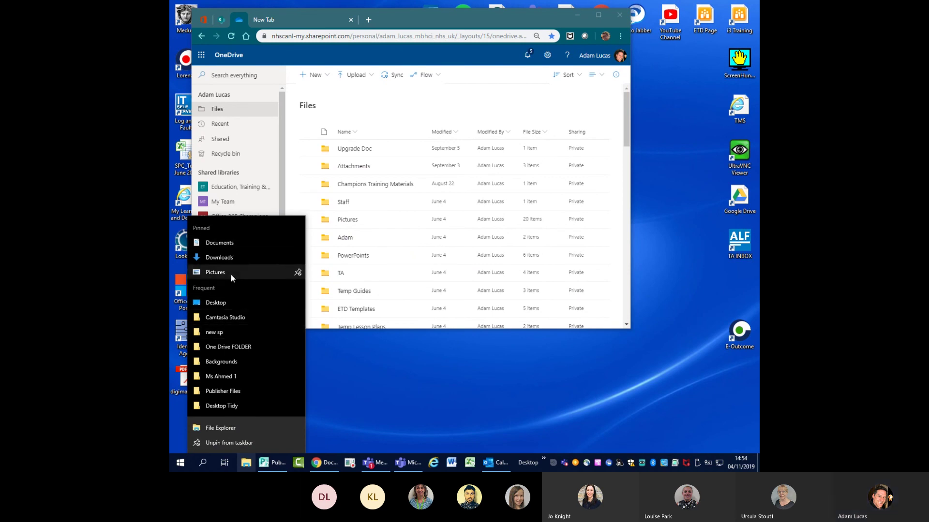
pyautogui.click(220, 243)
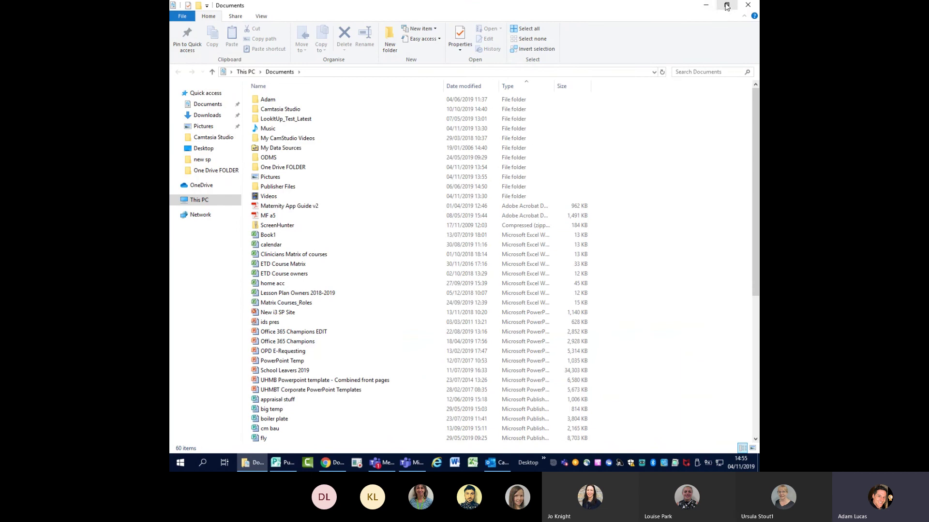
pyautogui.click(726, 6)
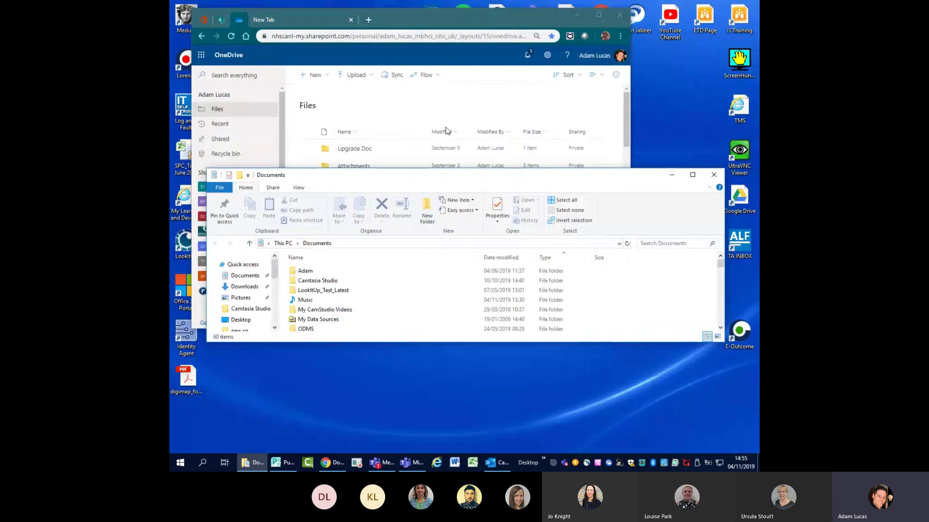
pyautogui.moveTo(420, 177); pyautogui.dragTo(422, 346)
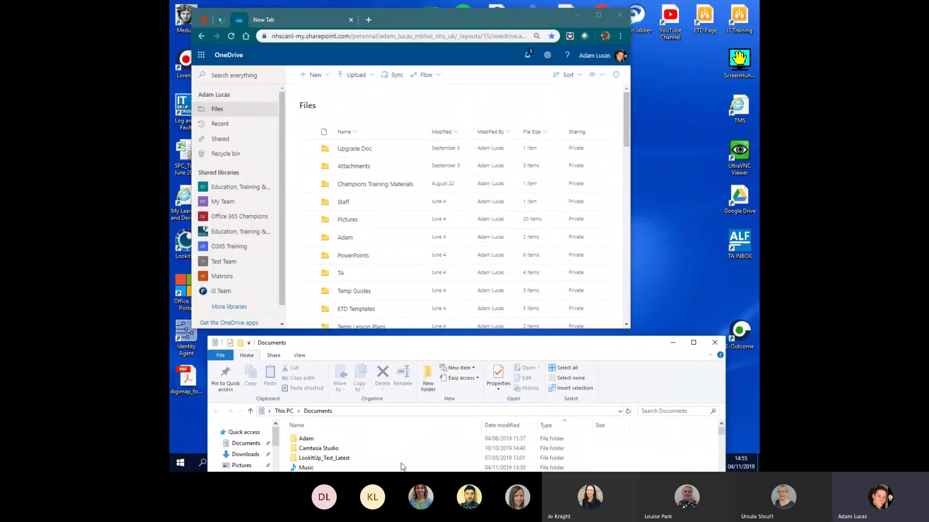
# - Drag One Drive FOLDER into the OneDrive Files list to upload it, then maximize Chrome
pyautogui.scroll(-2, 334, 450)
pyautogui.moveTo(333, 454); pyautogui.dragTo(414, 112)
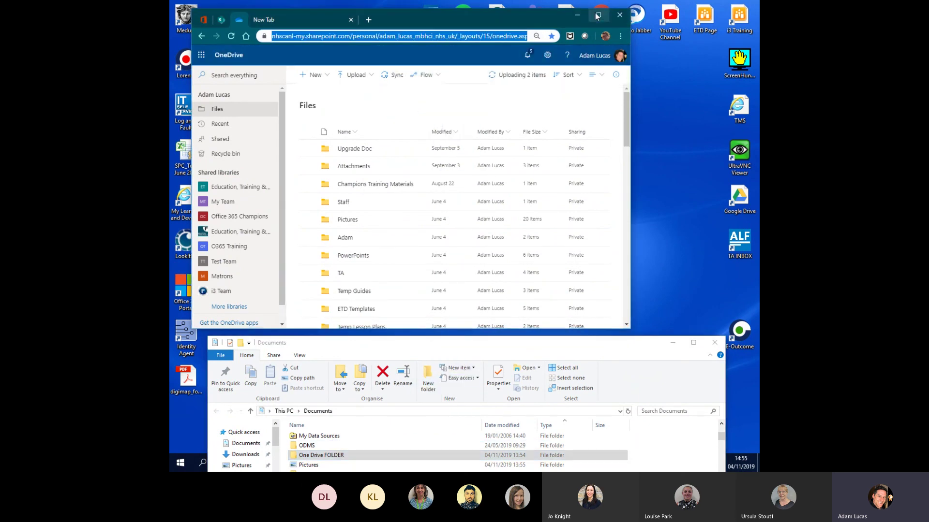
pyautogui.click(599, 16)
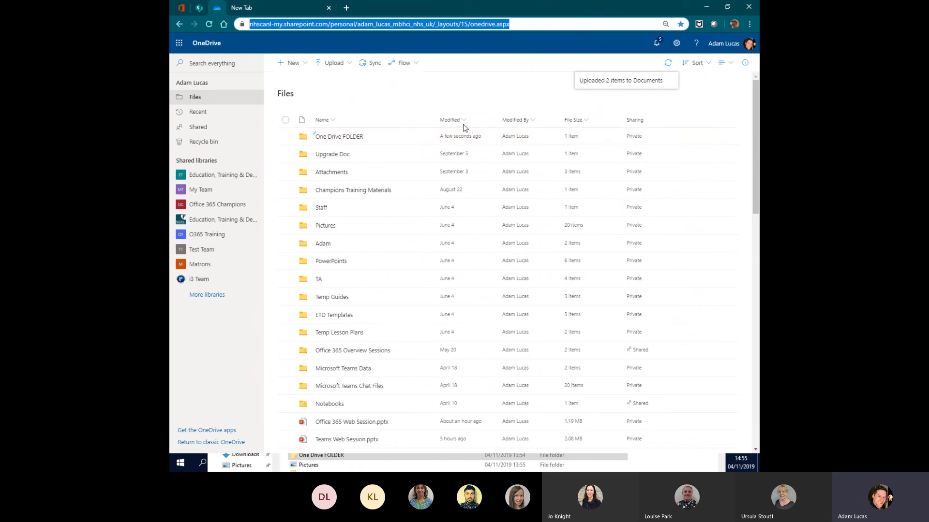
# - Browse OneDrive's Recent, Shared and Files views, ending on the files shared with me
pyautogui.click(197, 112)
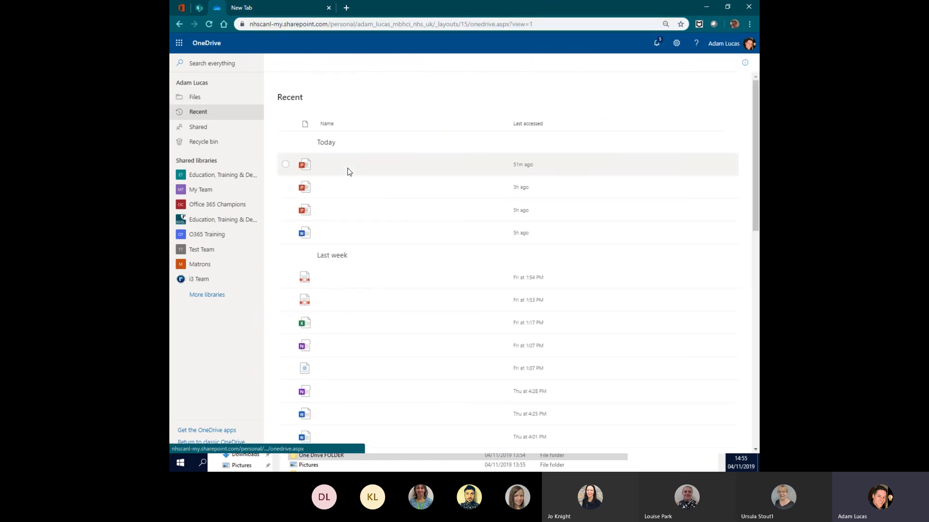
pyautogui.scroll(-5, 366, 256)
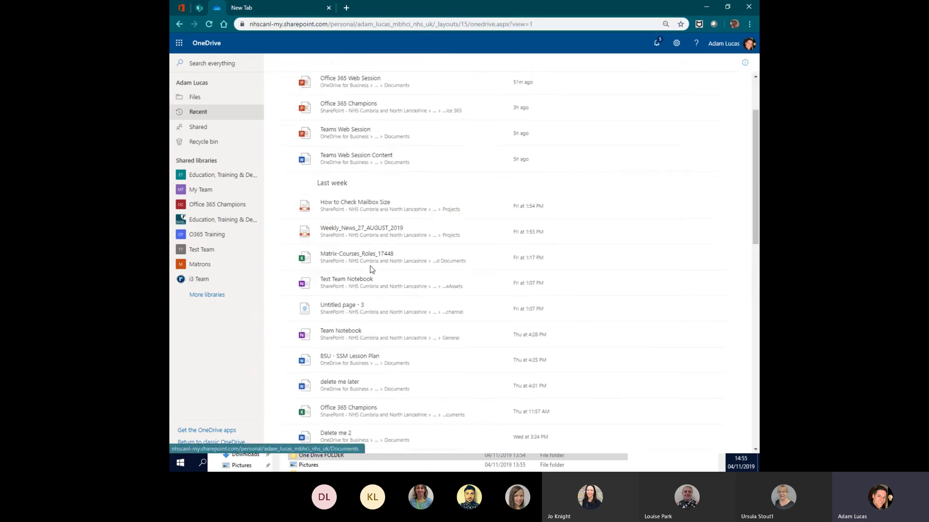
pyautogui.scroll(5, 368, 272)
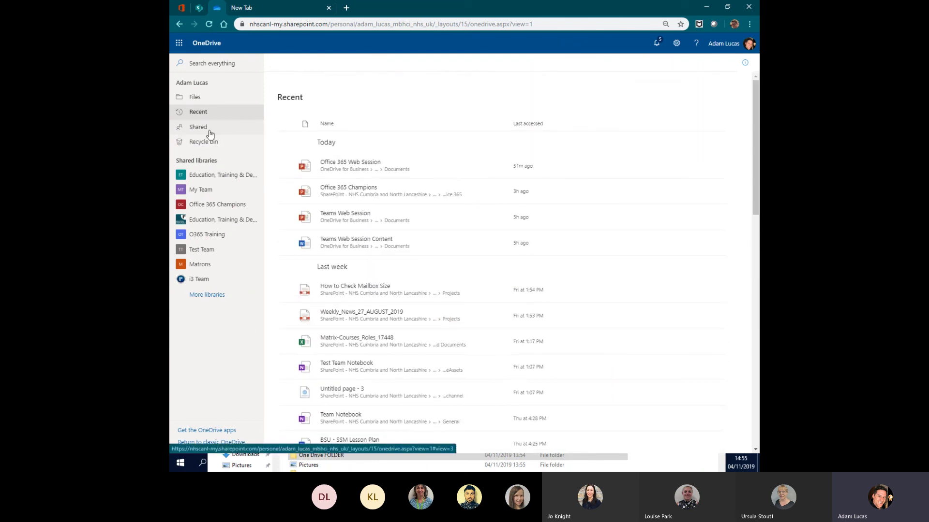
pyautogui.click(194, 128)
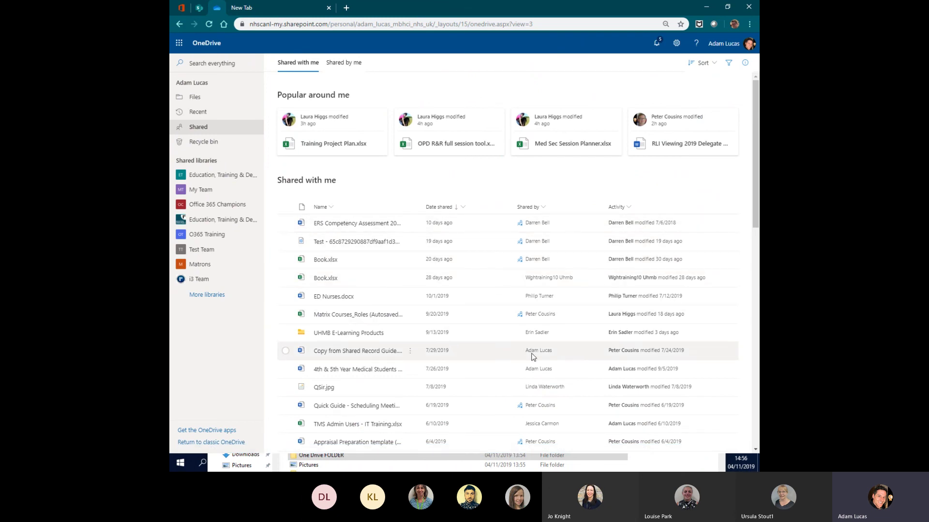
pyautogui.scroll(-2, 449, 298)
pyautogui.scroll(2, 449, 299)
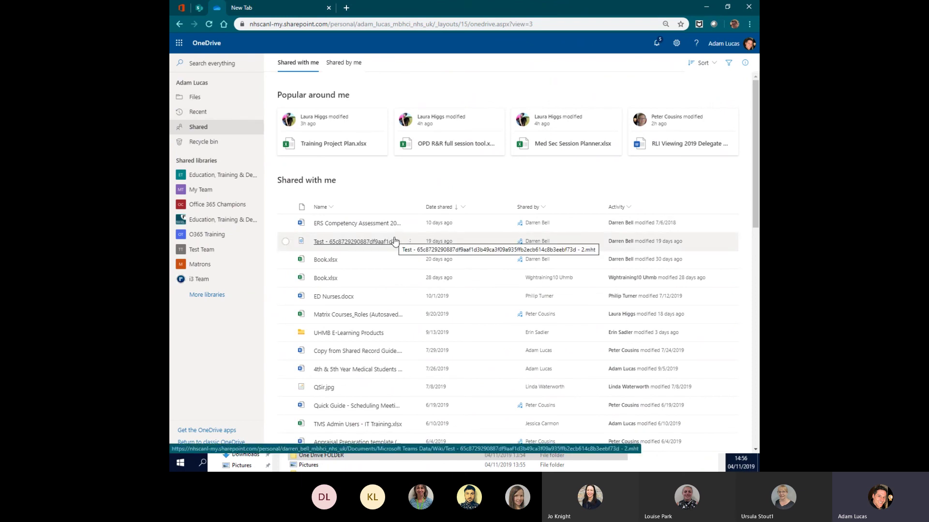
pyautogui.click(207, 100)
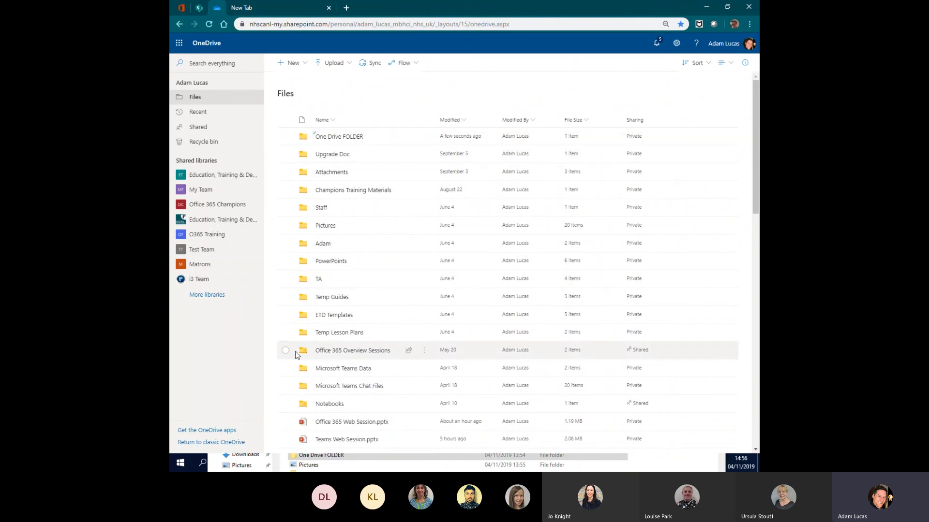
pyautogui.click(198, 129)
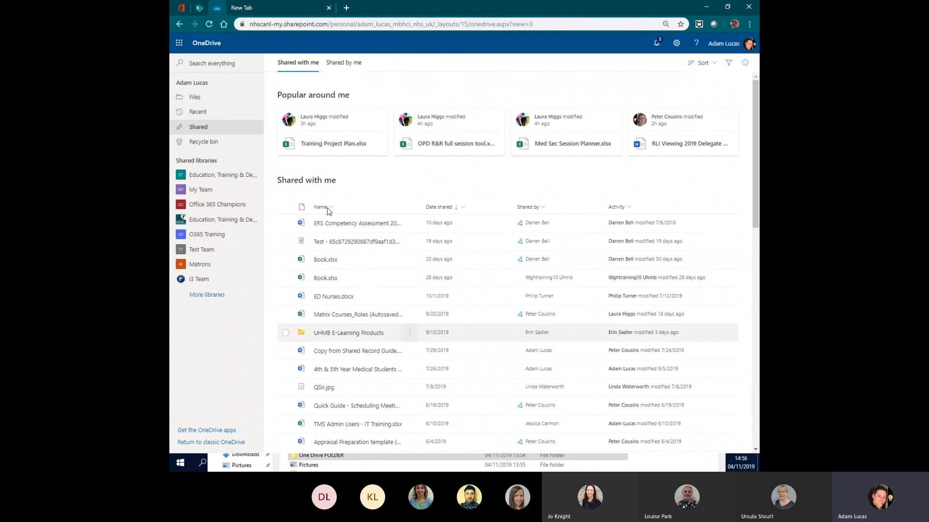
# - Open the Education, Training & Development Team's Documents library and browse its folders and spreadsheets
pyautogui.click(231, 178)
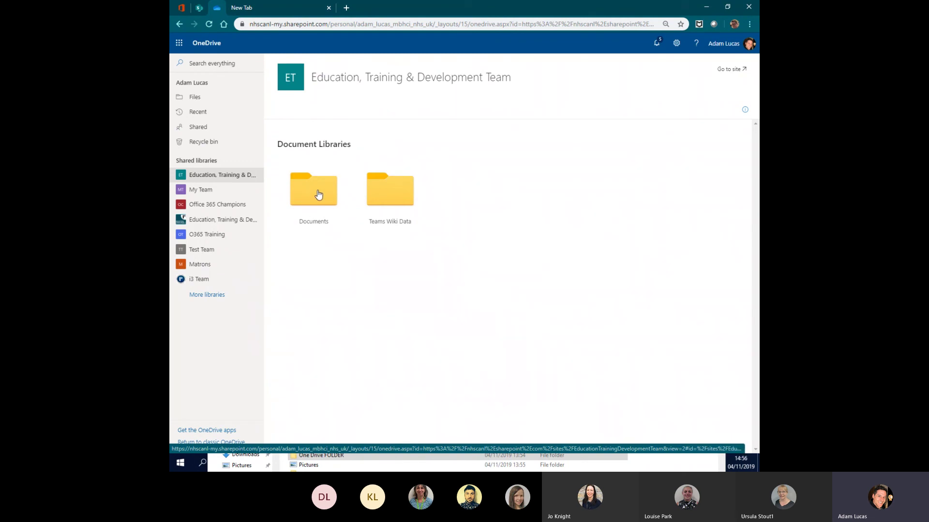
pyautogui.click(318, 194)
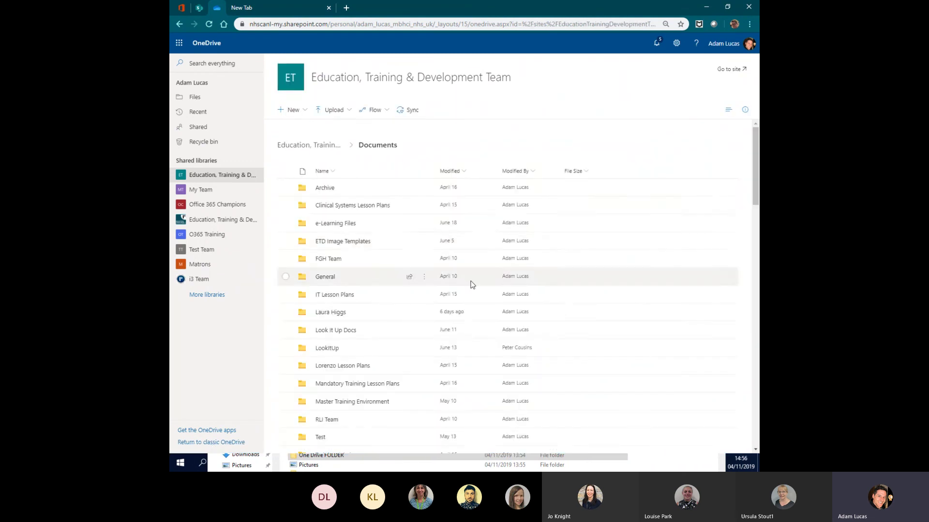
pyautogui.scroll(-3, 410, 259)
pyautogui.scroll(-6, 409, 264)
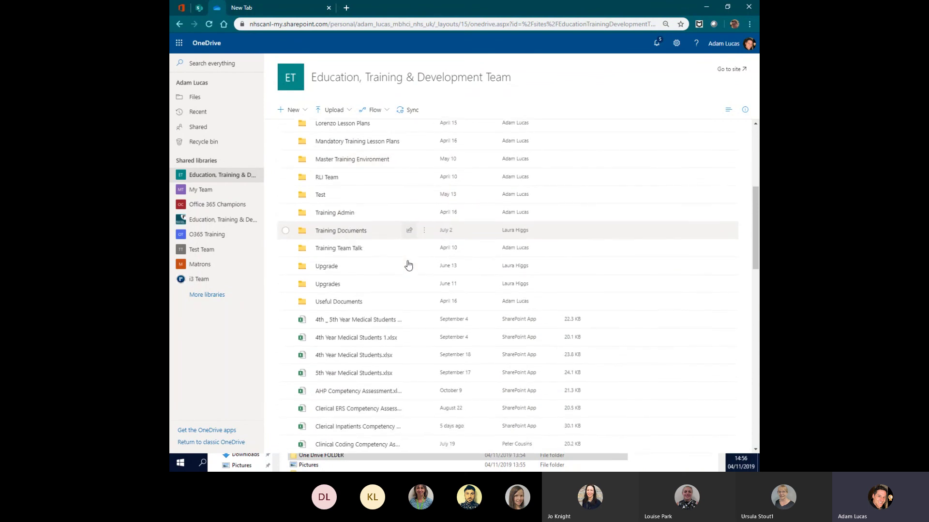
pyautogui.scroll(7, 409, 264)
pyautogui.scroll(2, 408, 261)
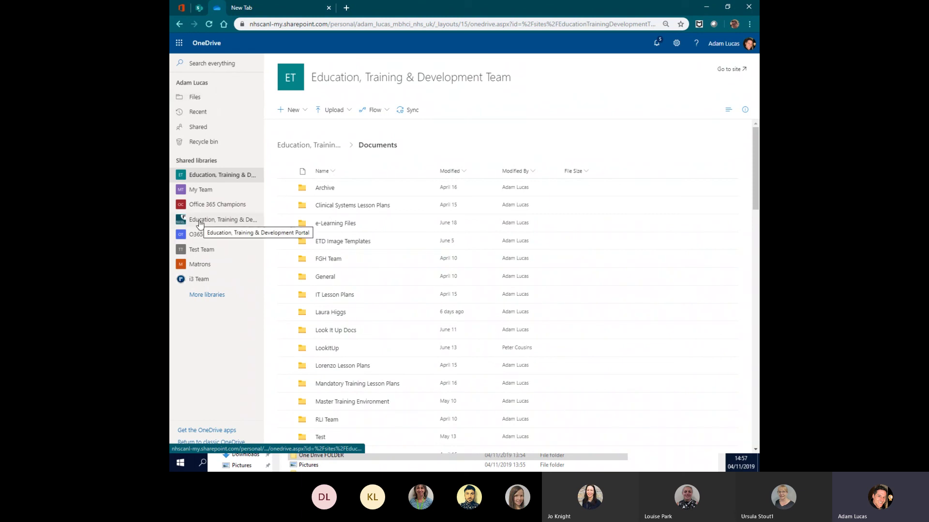
pyautogui.click(303, 114)
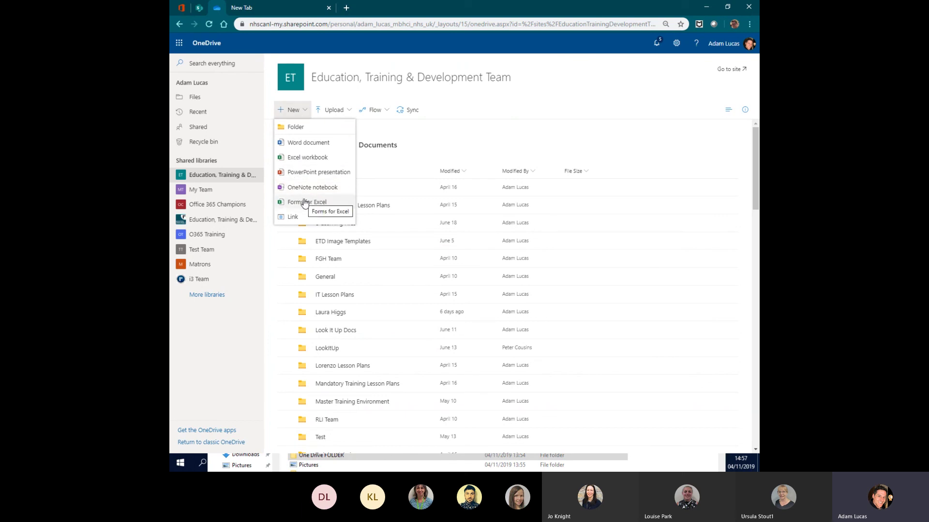
# - Check the Upload options, then return to the personal Files list with One Drive FOLDER at the top
pyautogui.click(346, 111)
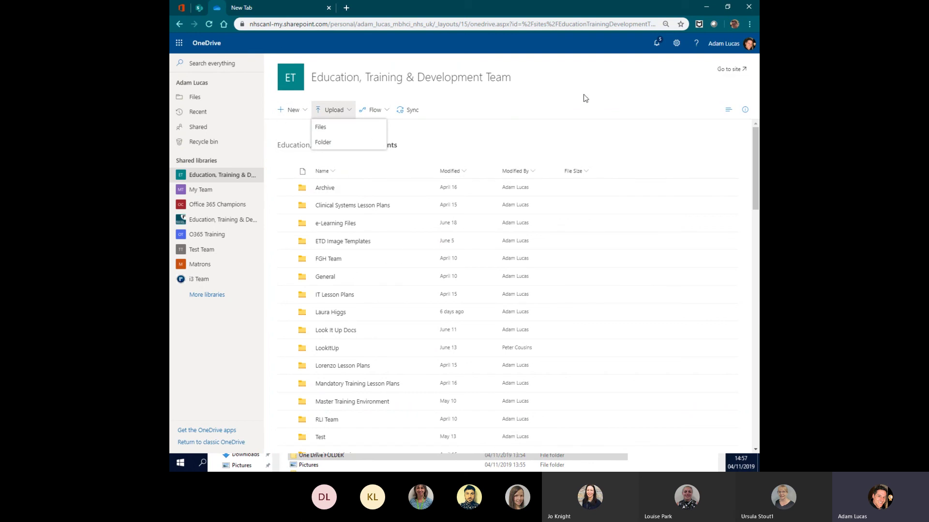
pyautogui.click(663, 149)
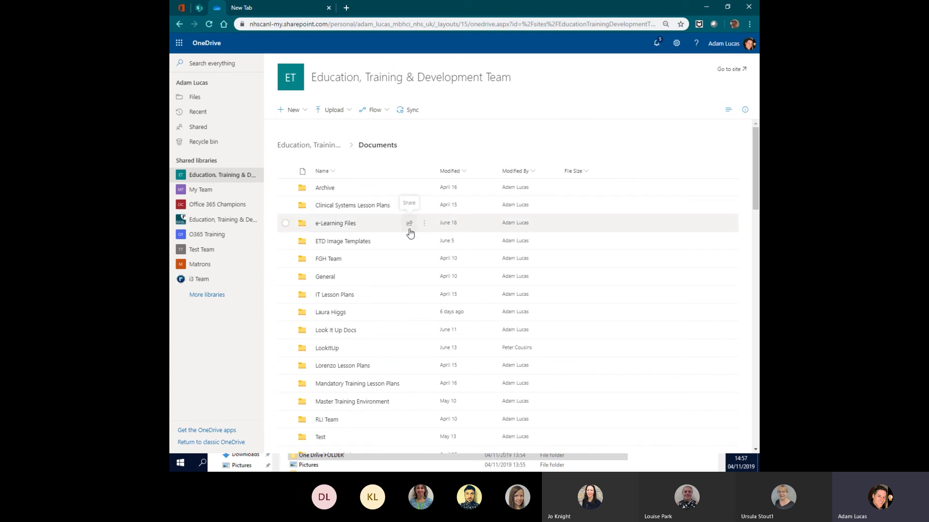
pyautogui.scroll(-1, 410, 234)
pyautogui.click(203, 101)
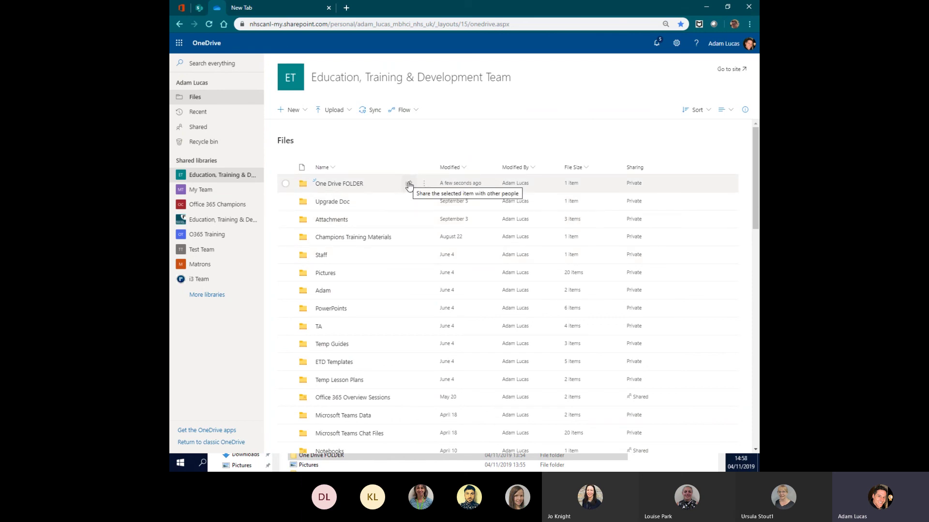
# - Bring training test doc.docx into view and show its details card with 3 views
pyautogui.scroll(-5, 402, 242)
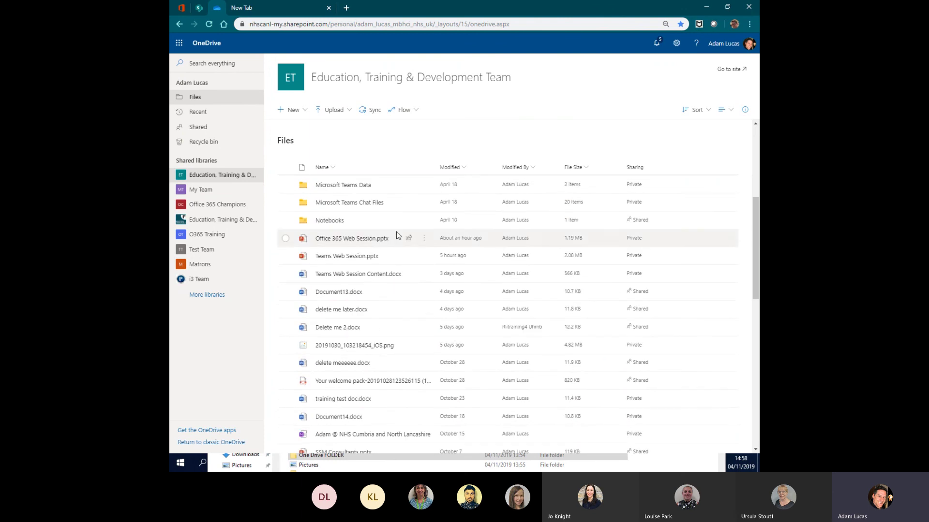
pyautogui.moveTo(343, 317)
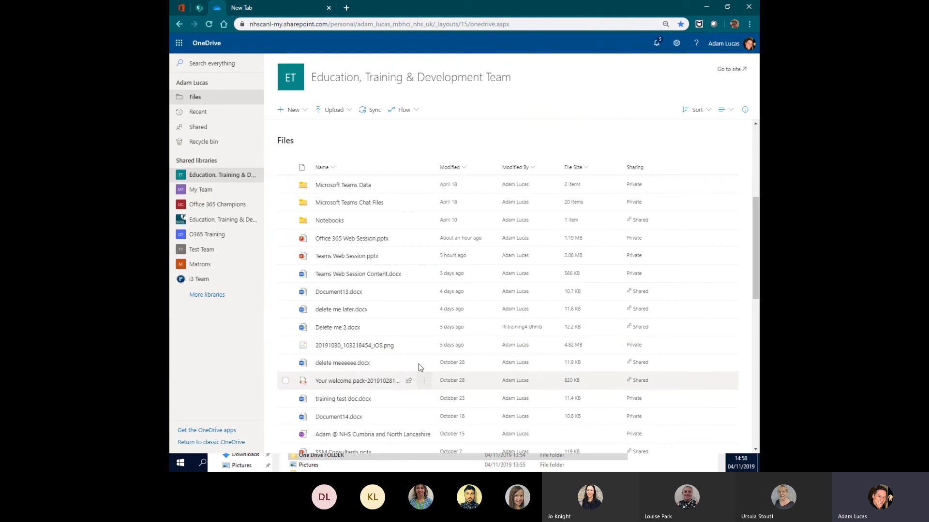
pyautogui.scroll(-2, 420, 369)
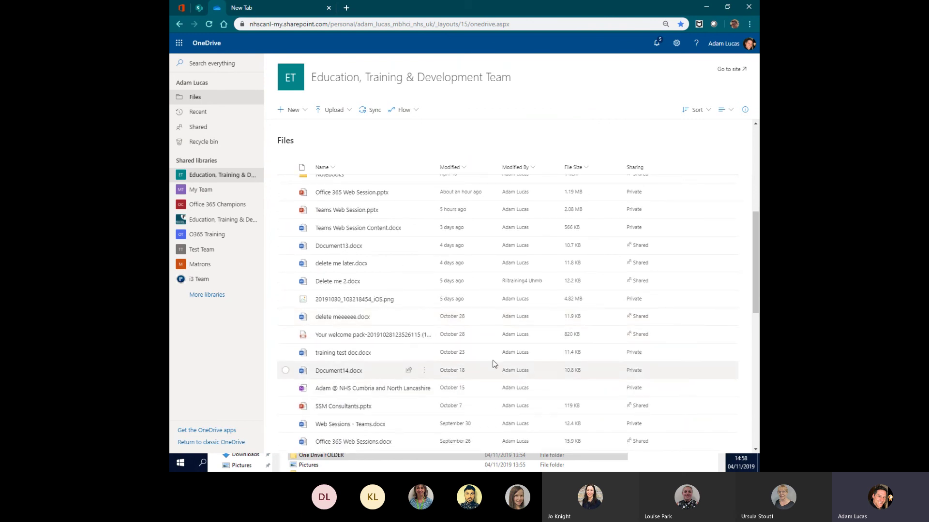
pyautogui.moveTo(341, 358)
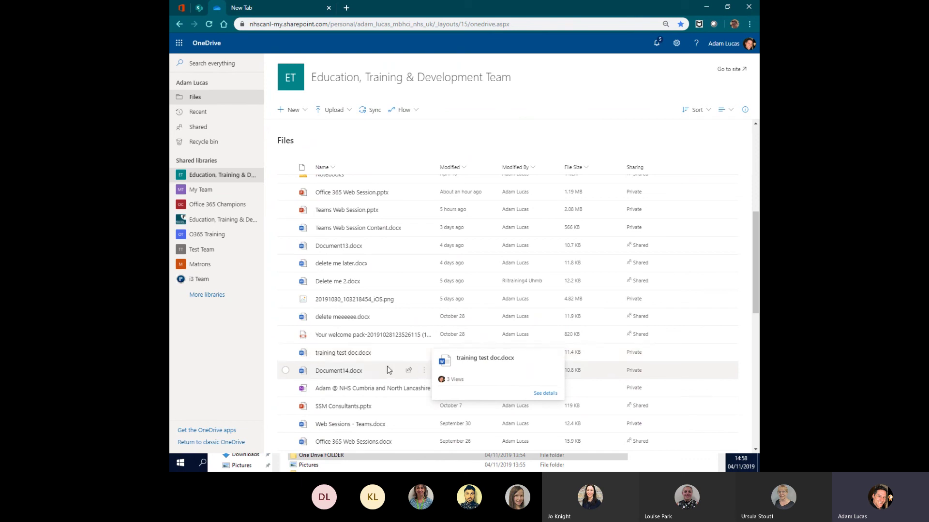
pyautogui.moveTo(380, 354)
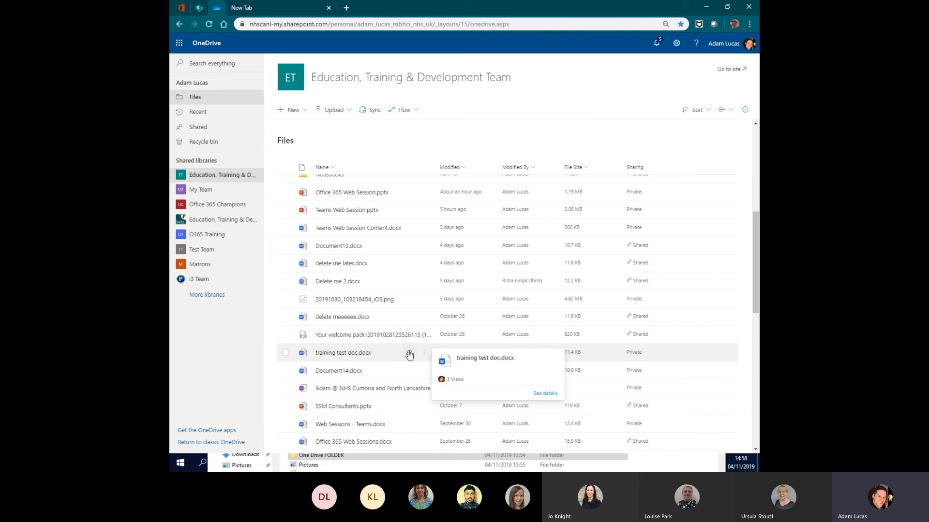
# - Share training test doc.docx with a colleague found by name and open the link permission settings
pyautogui.click(409, 352)
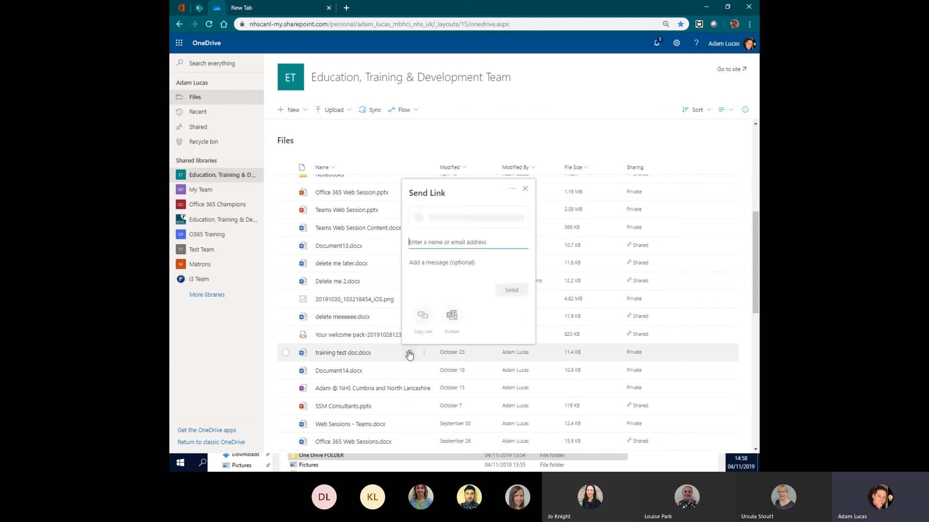
pyautogui.write('phil')
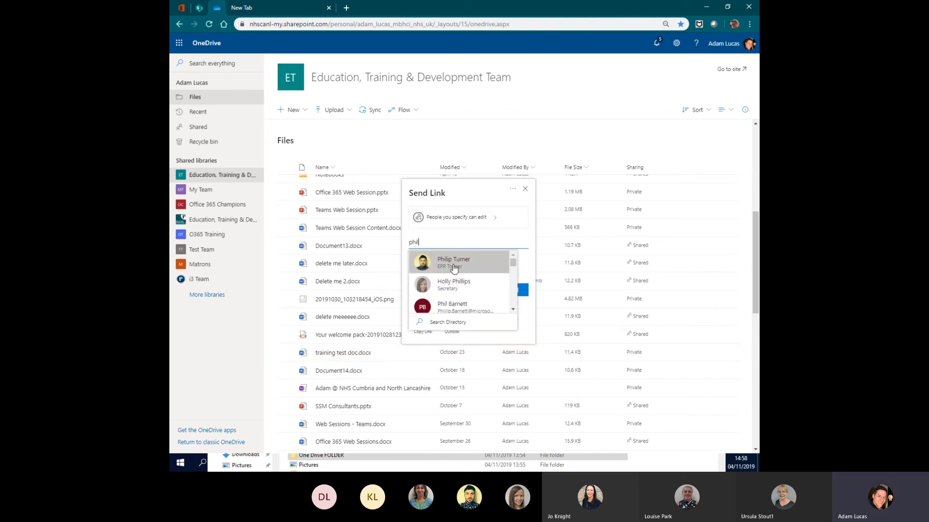
pyautogui.click(422, 261)
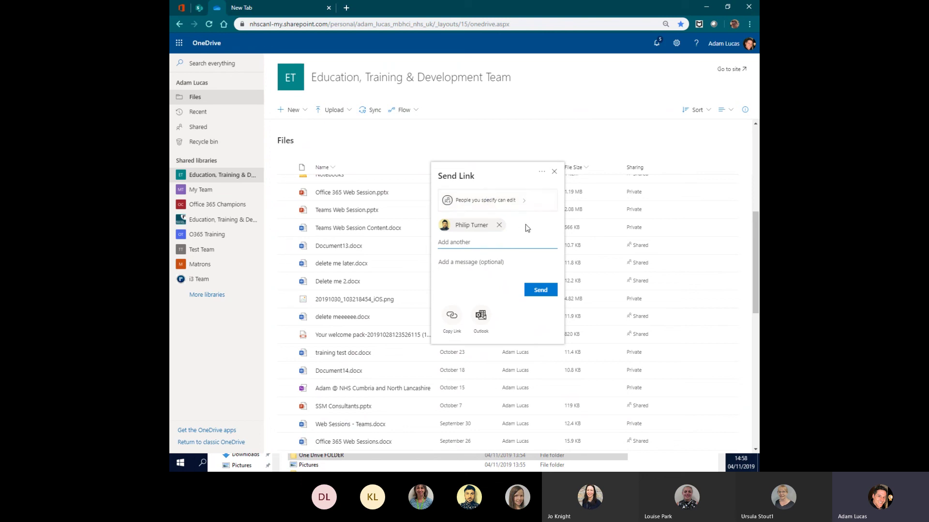
pyautogui.click(473, 202)
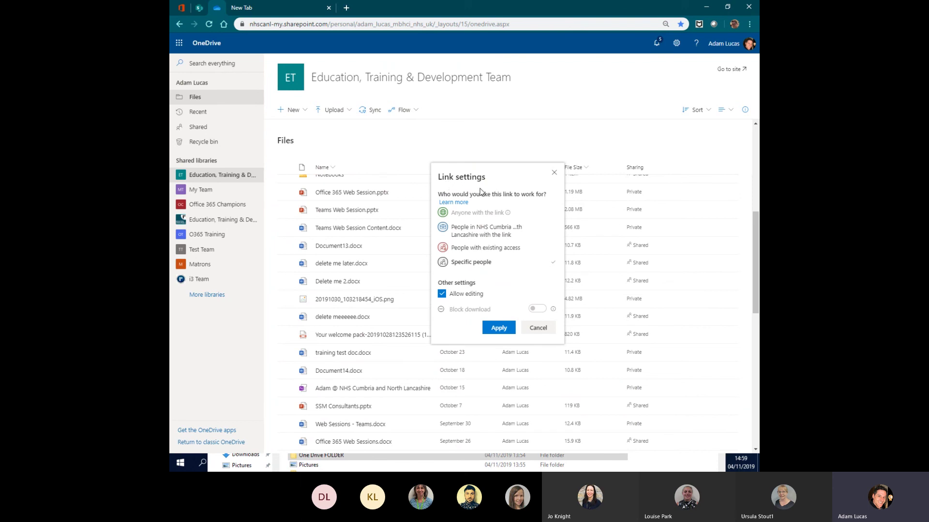
# - Restrict the link to specific people, view-only with downloads blocked, and add the message 'Please see this'
pyautogui.click(462, 234)
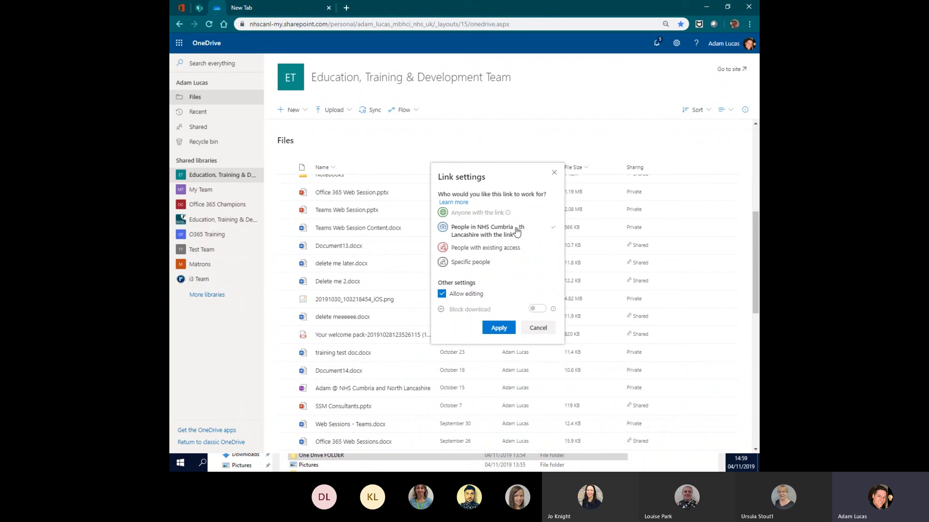
pyautogui.click(487, 247)
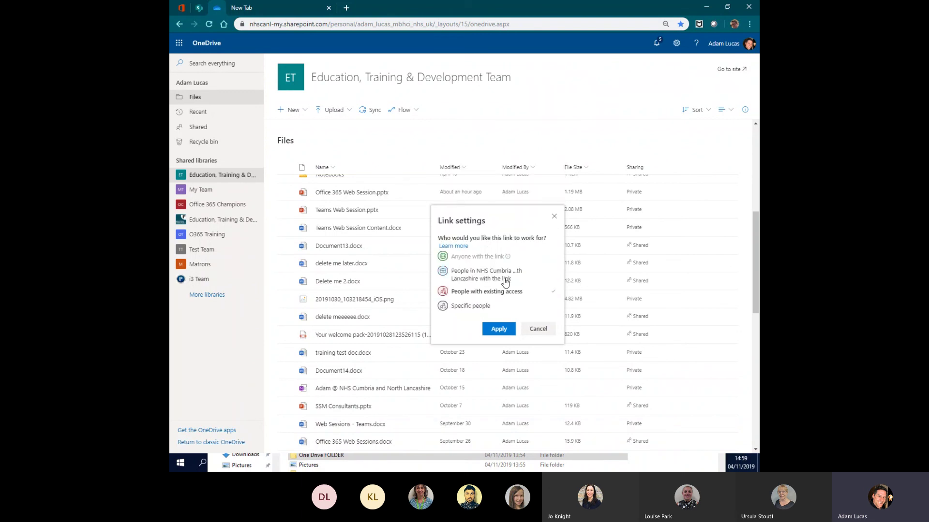
pyautogui.click(460, 308)
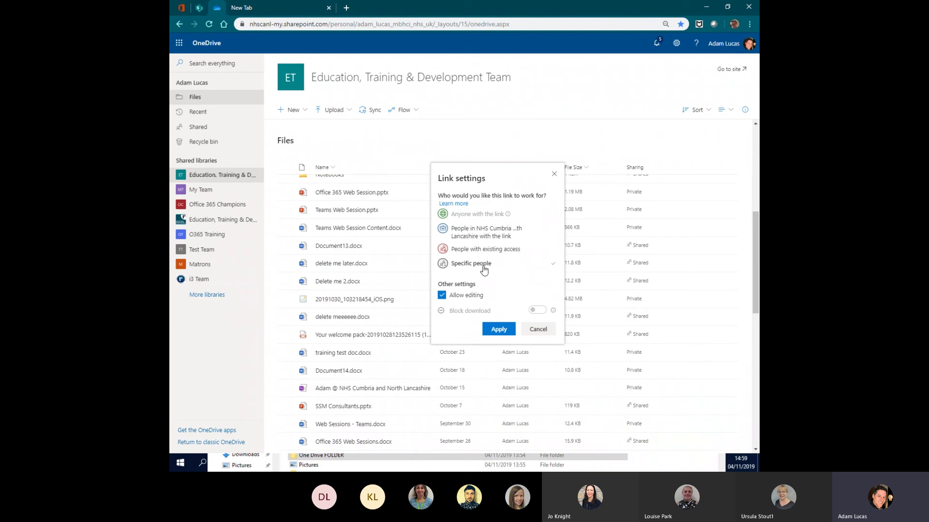
pyautogui.click(442, 296)
pyautogui.click(544, 310)
pyautogui.click(497, 328)
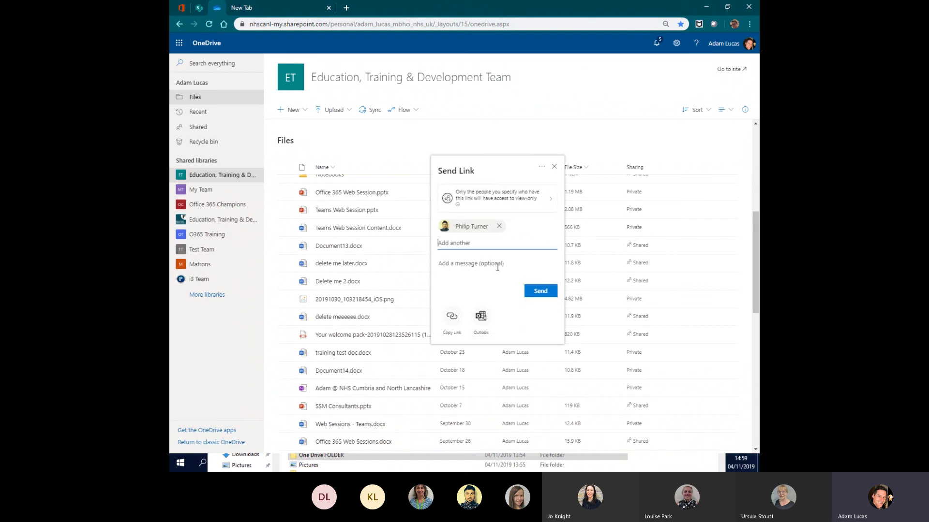
pyautogui.click(460, 263)
pyautogui.write('Please see this')
# - Send the share link and confirm training test doc.docx now reads Shared in the Files list
pyautogui.click(539, 291)
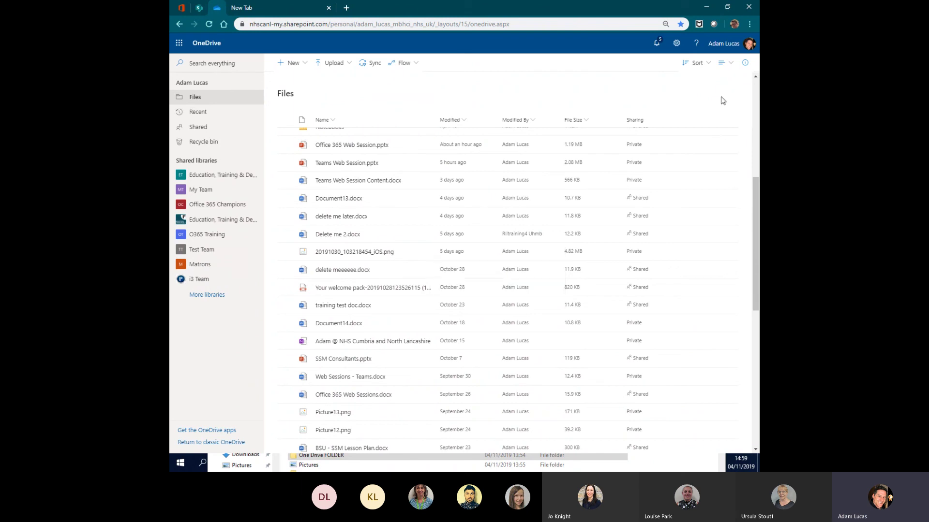
pyautogui.scroll(5, 484, 269)
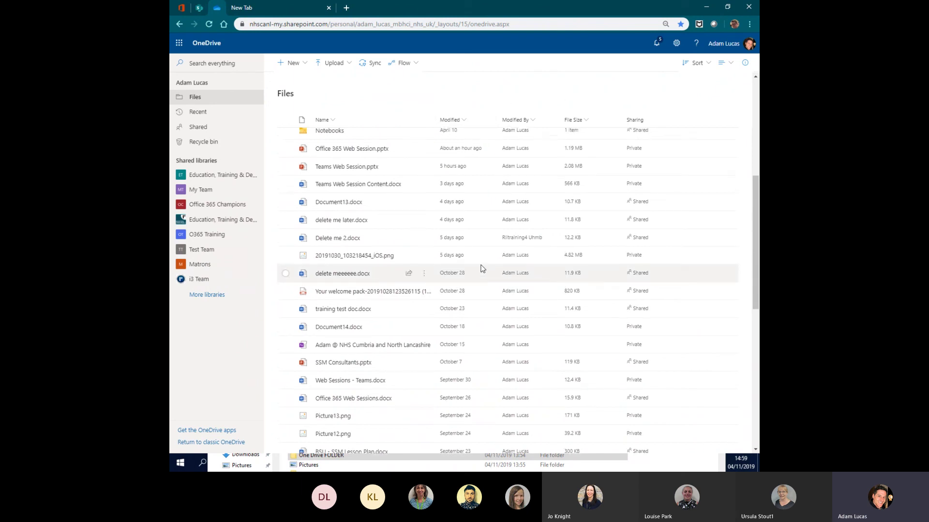
pyautogui.scroll(2, 482, 269)
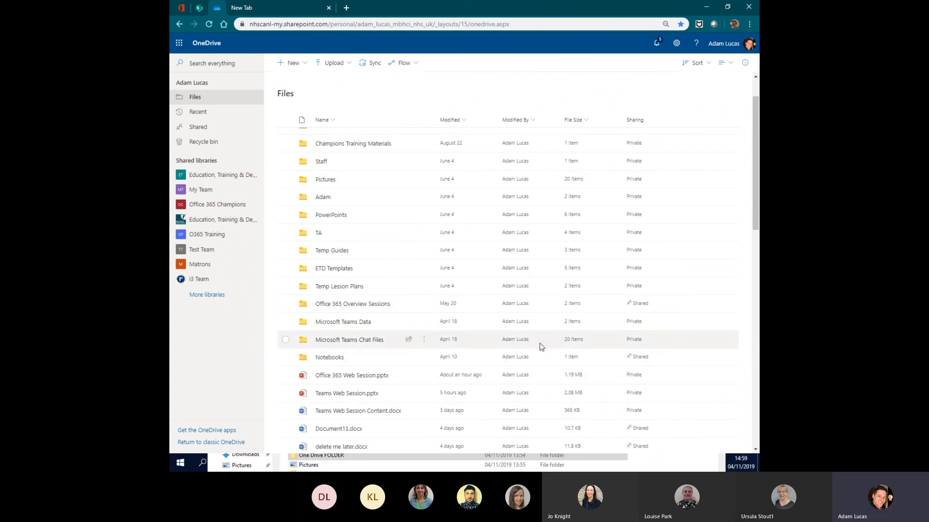
pyautogui.scroll(-3, 448, 322)
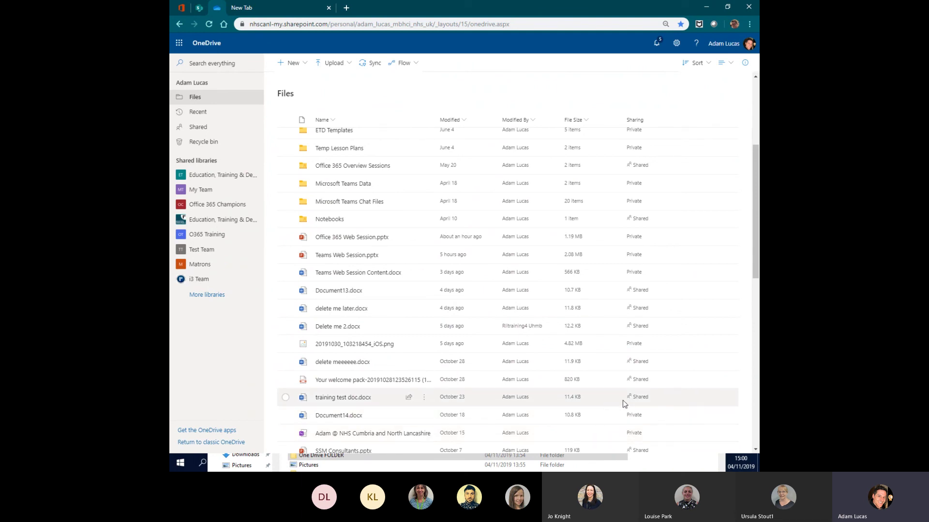
# - Remove the colleague's access to training test doc.docx through Manage Access
pyautogui.click(408, 399)
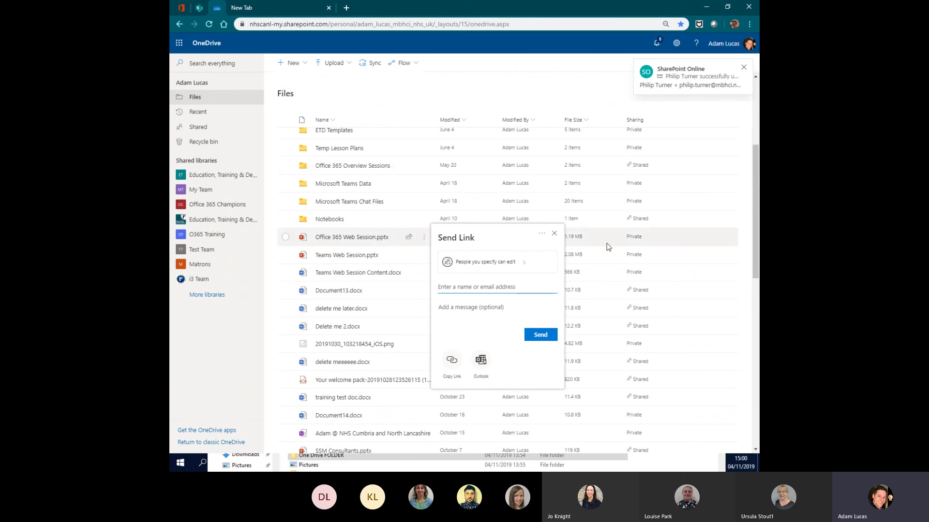
pyautogui.click(541, 234)
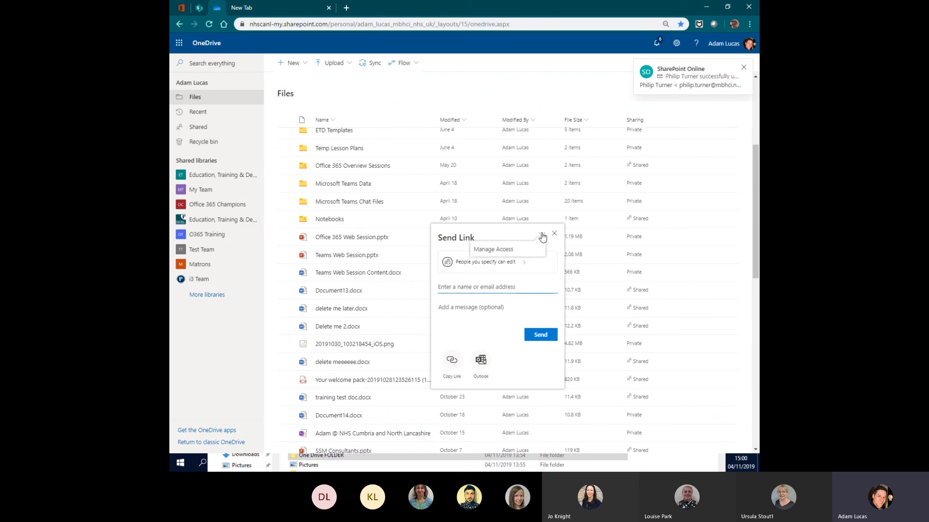
pyautogui.click(500, 255)
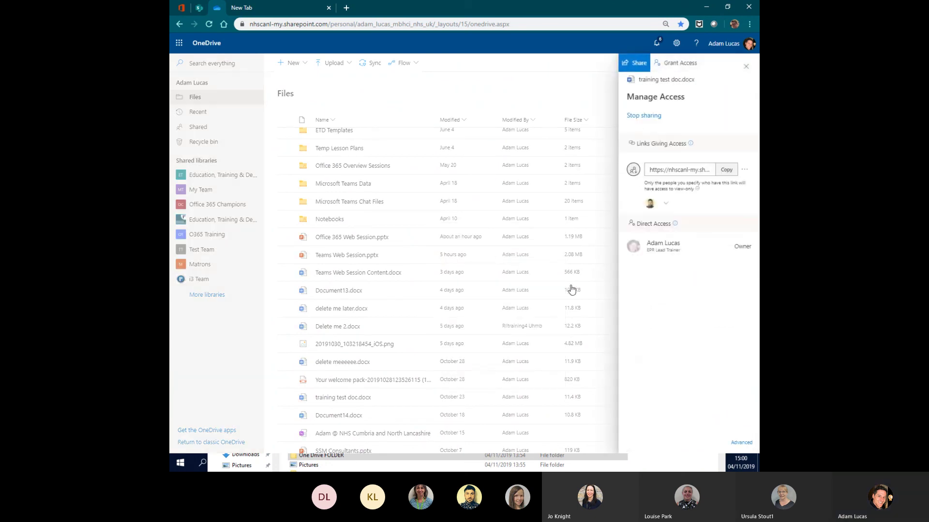
pyautogui.click(666, 205)
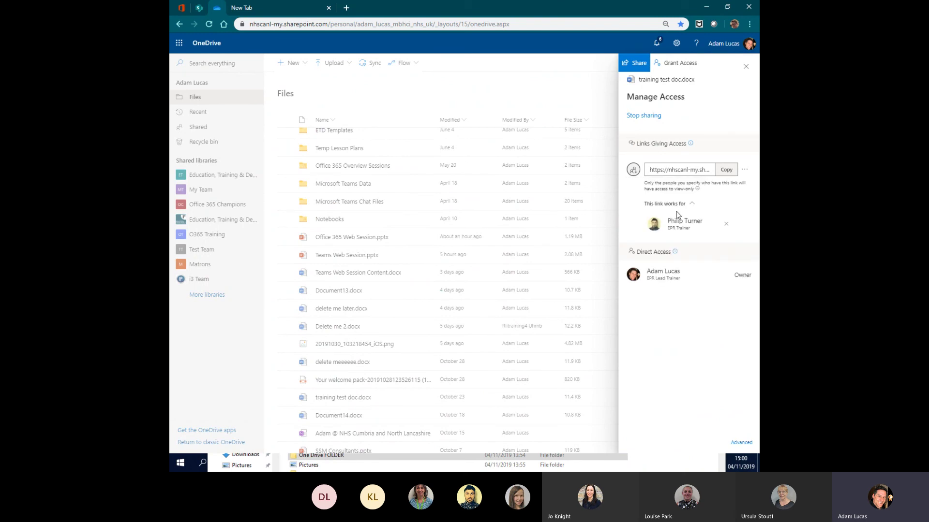
pyautogui.click(725, 224)
pyautogui.click(466, 266)
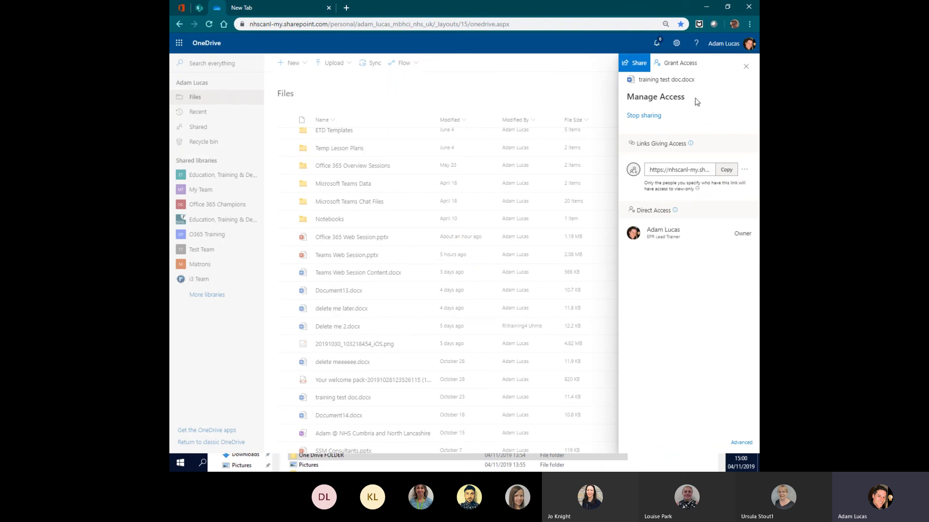
pyautogui.click(747, 68)
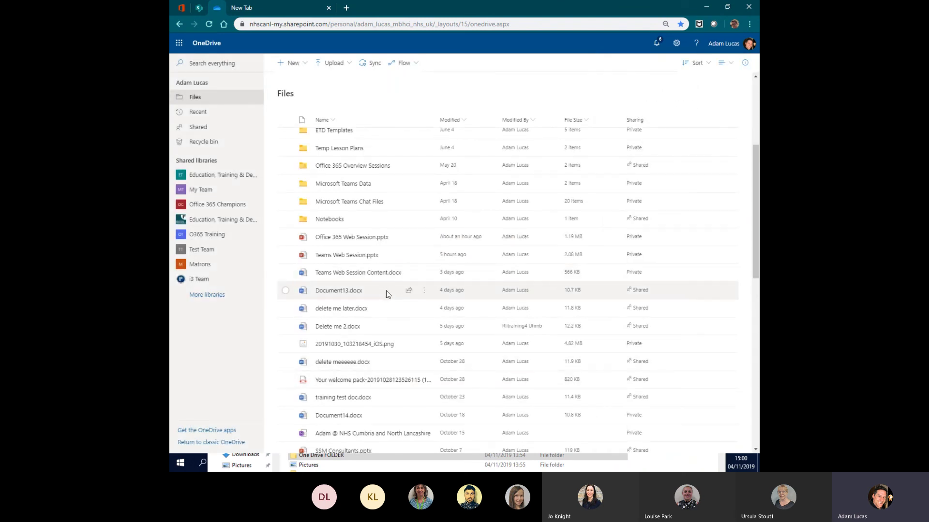
# - Stop sharing Document13.docx through Manage Access so it shows as Private
pyautogui.click(409, 291)
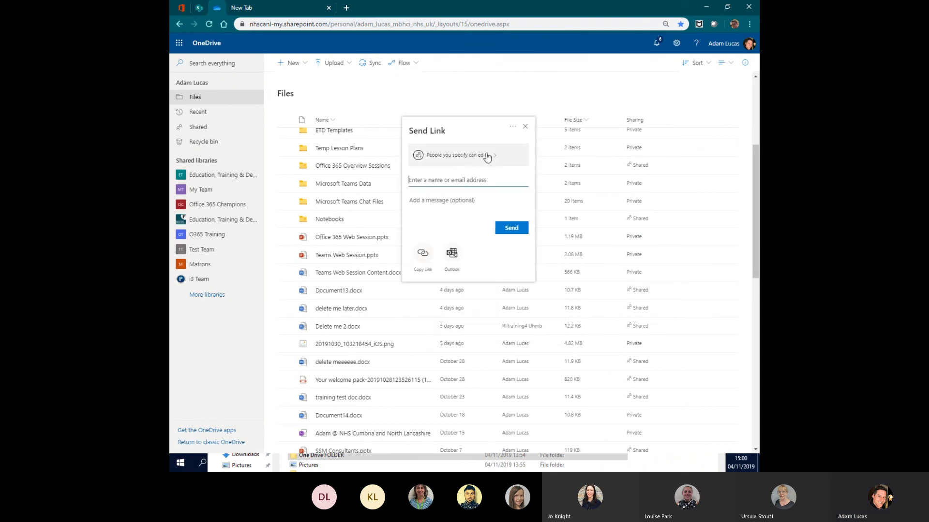
pyautogui.click(514, 130)
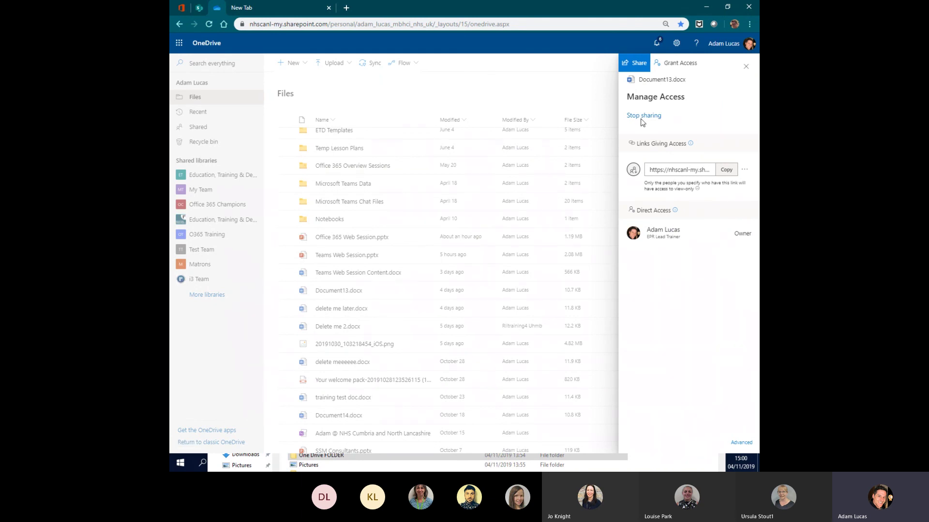
pyautogui.click(642, 116)
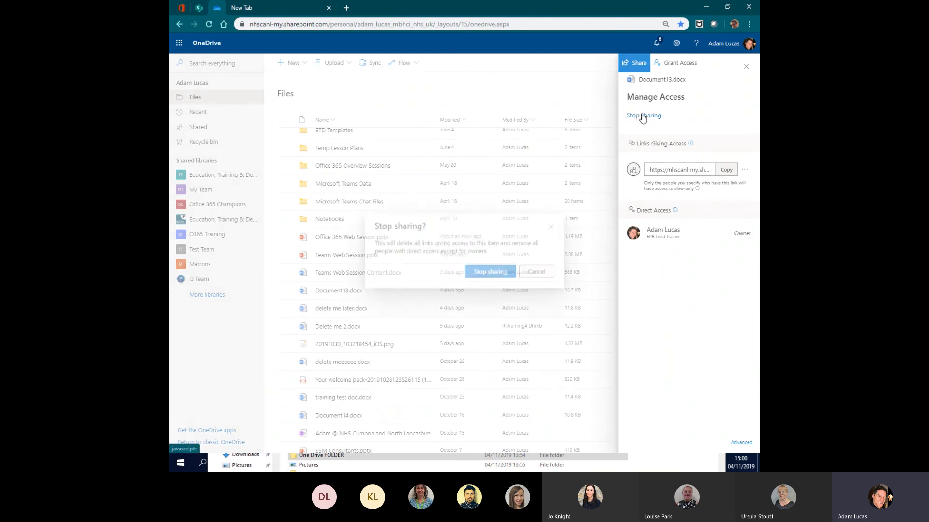
pyautogui.click(485, 276)
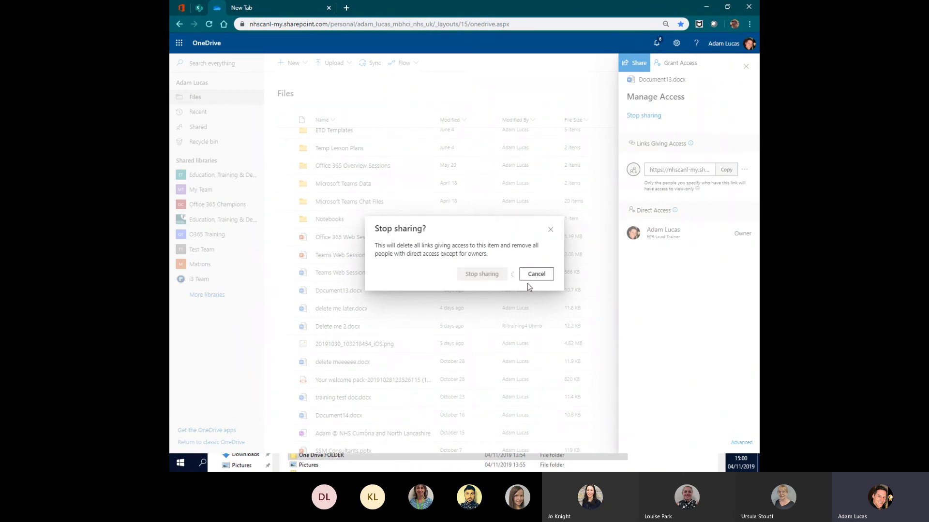
pyautogui.click(746, 66)
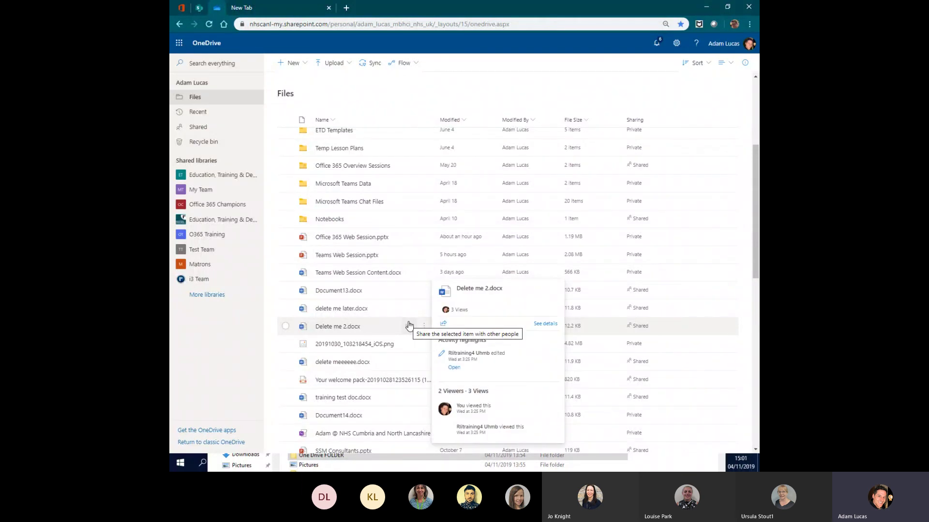
pyautogui.moveTo(756, 239); pyautogui.dragTo(756, 174)
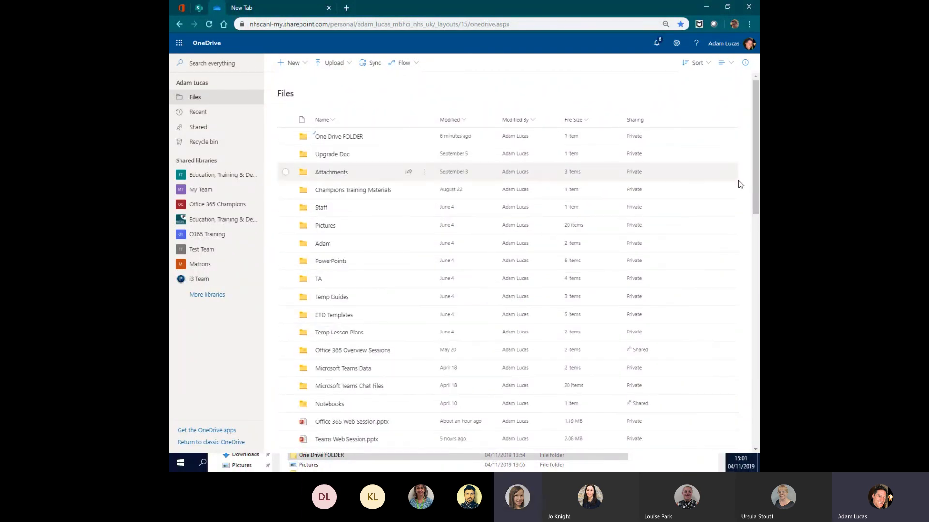
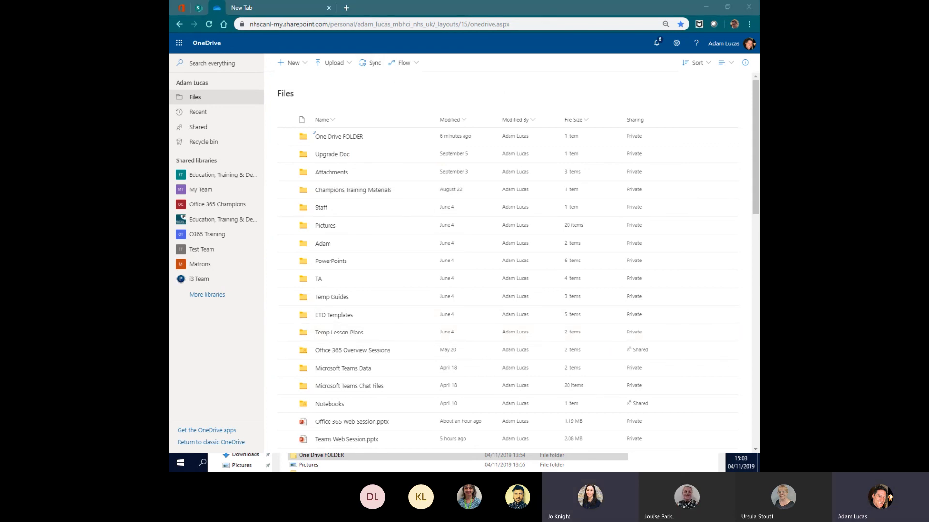
# - Switch from the OneDrive Files list back to the Teams meeting window with Alt+Tab
pyautogui.hotkey('alt', 'Tab')
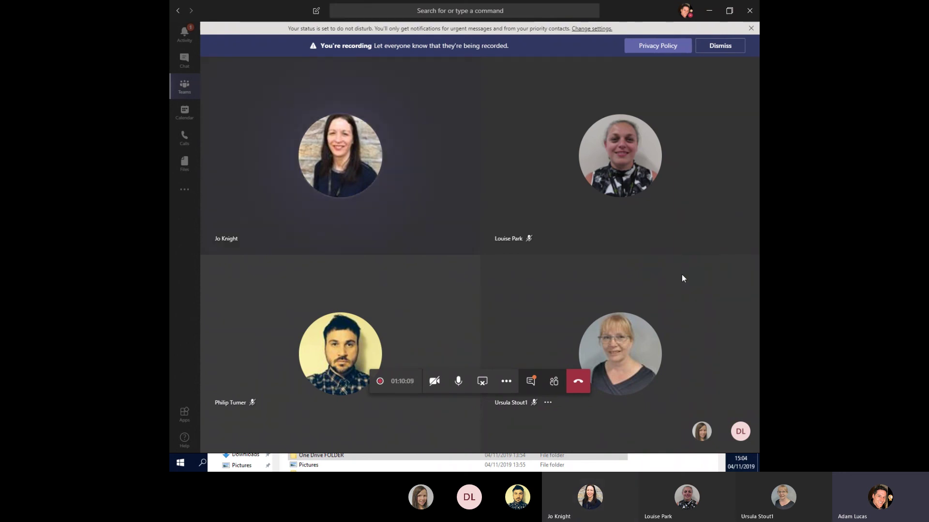
# - Show the meeting chat beside the video tiles and reveal More actions with Stop recording
pyautogui.click(531, 382)
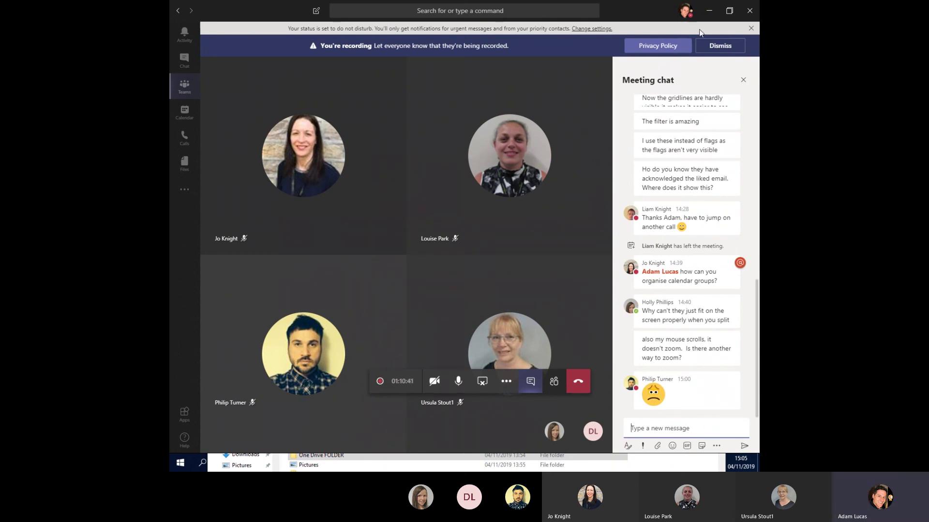
pyautogui.click(506, 382)
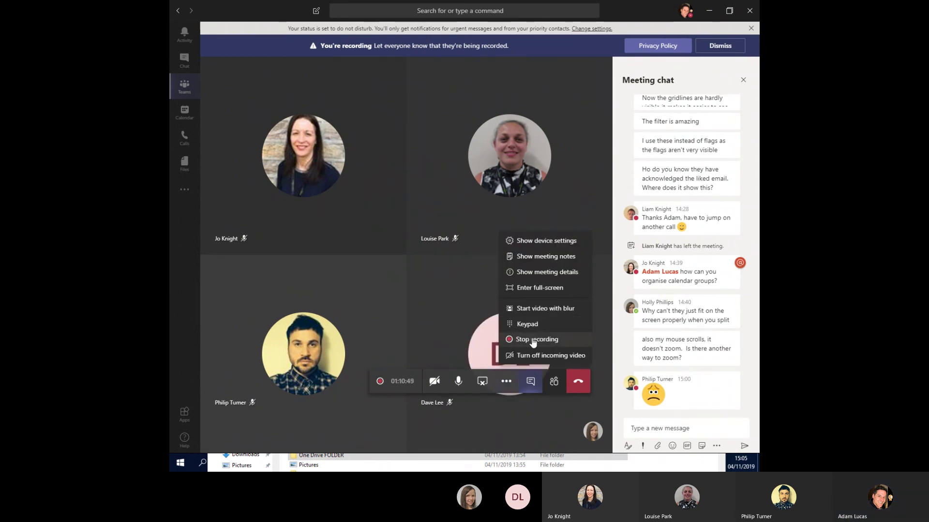